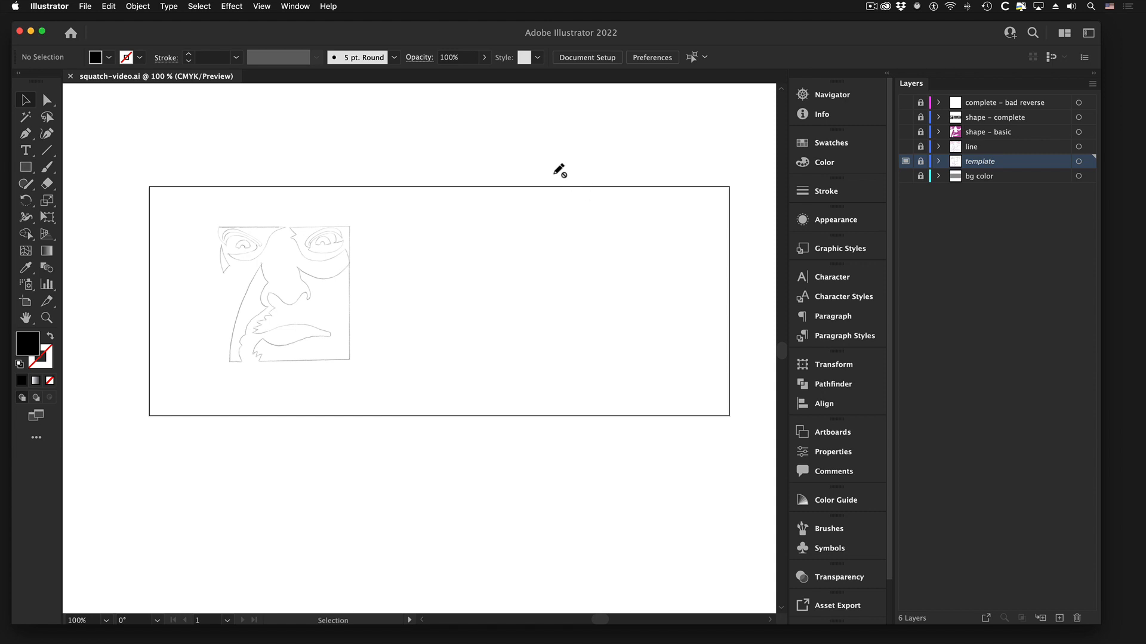
# - Show the line layer and hide the template layer holding the face sketch
pyautogui.press('z')
pyautogui.moveTo(184, 286); pyautogui.dragTo(312, 333)
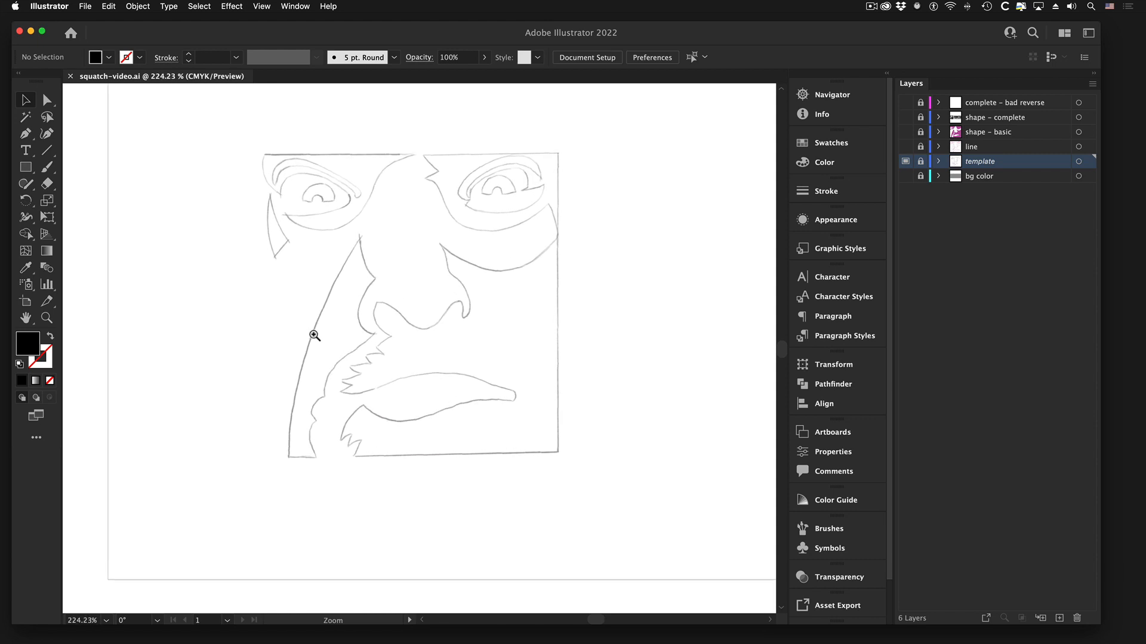
pyautogui.moveTo(489, 286); pyautogui.dragTo(395, 369)
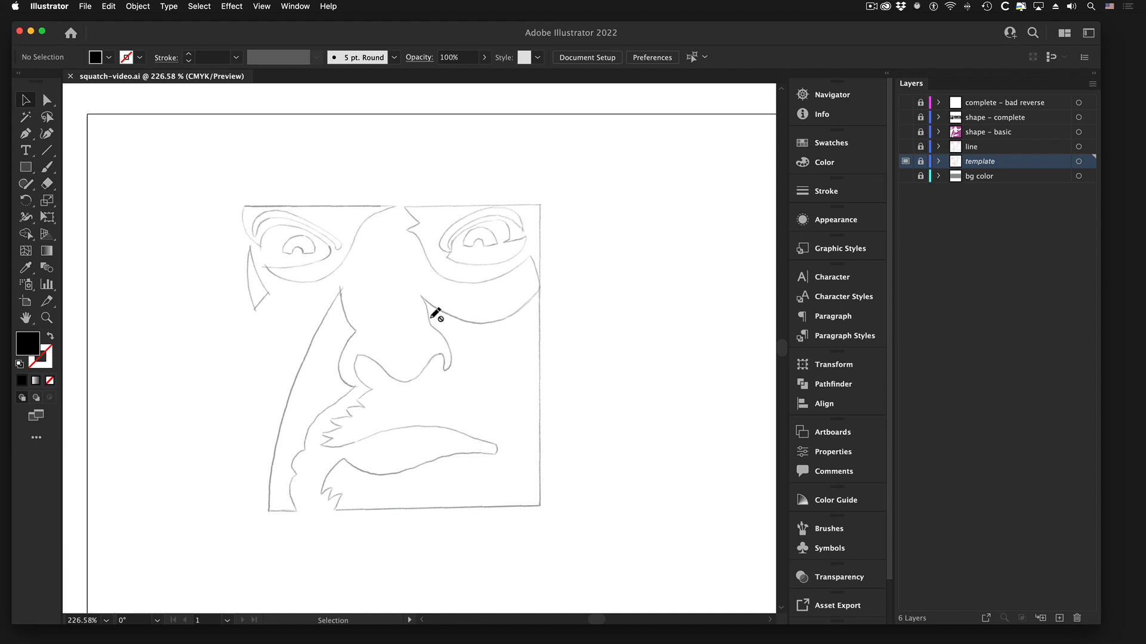
pyautogui.click(905, 146)
pyautogui.click(905, 161)
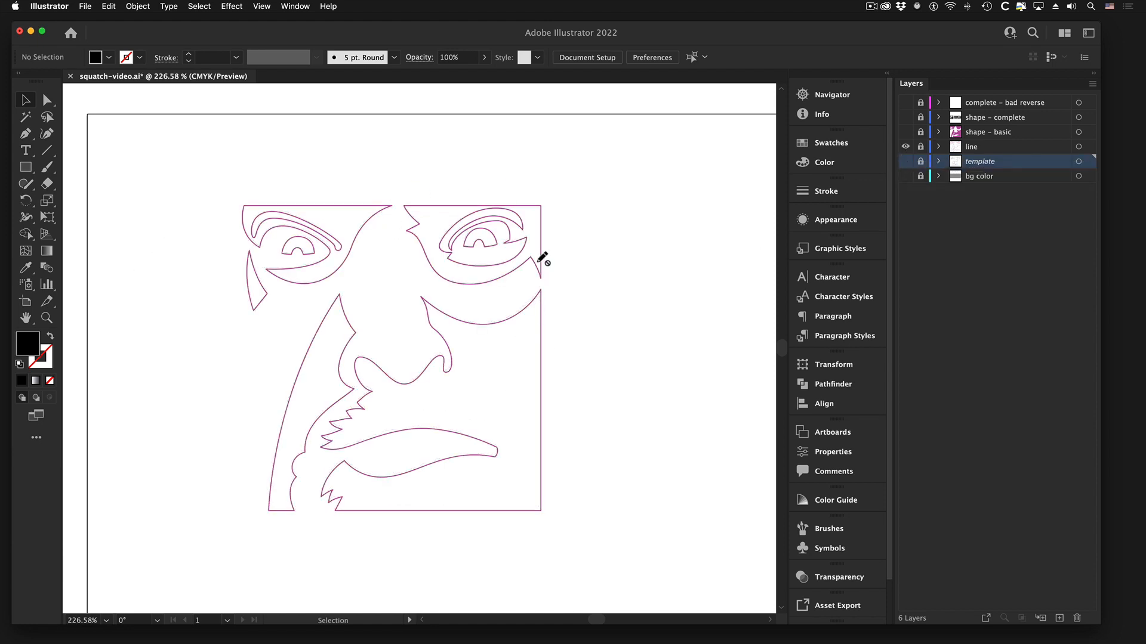
# - Unlock the line layer, select the left eye's outer outline and turn on Show Edges
pyautogui.moveTo(283, 246); pyautogui.dragTo(351, 274)
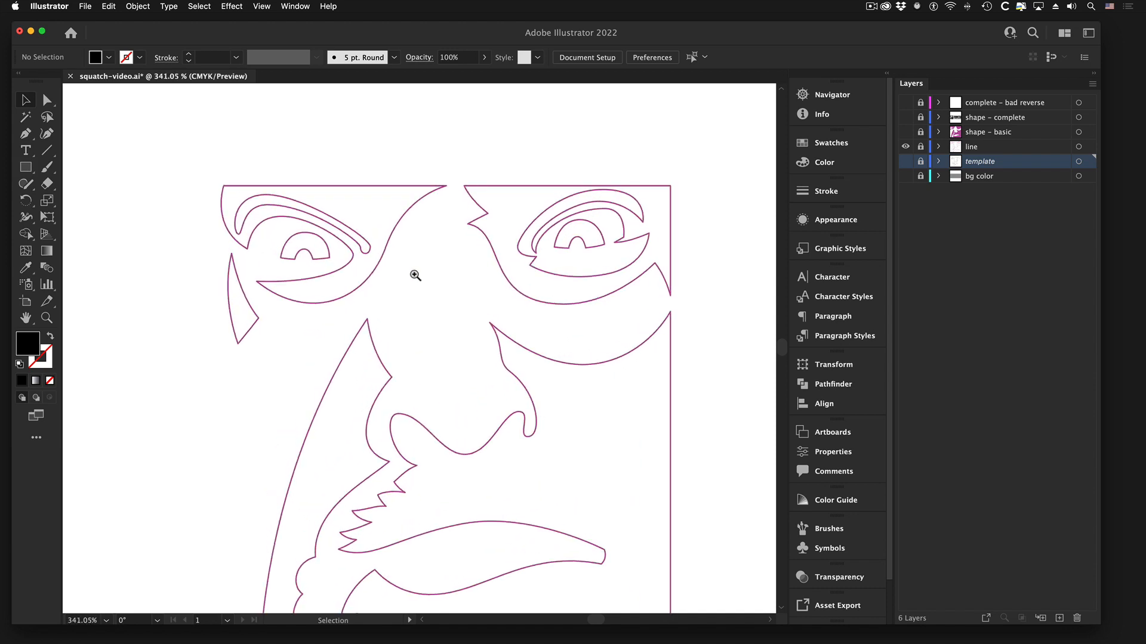
pyautogui.click(920, 147)
pyautogui.click(281, 193)
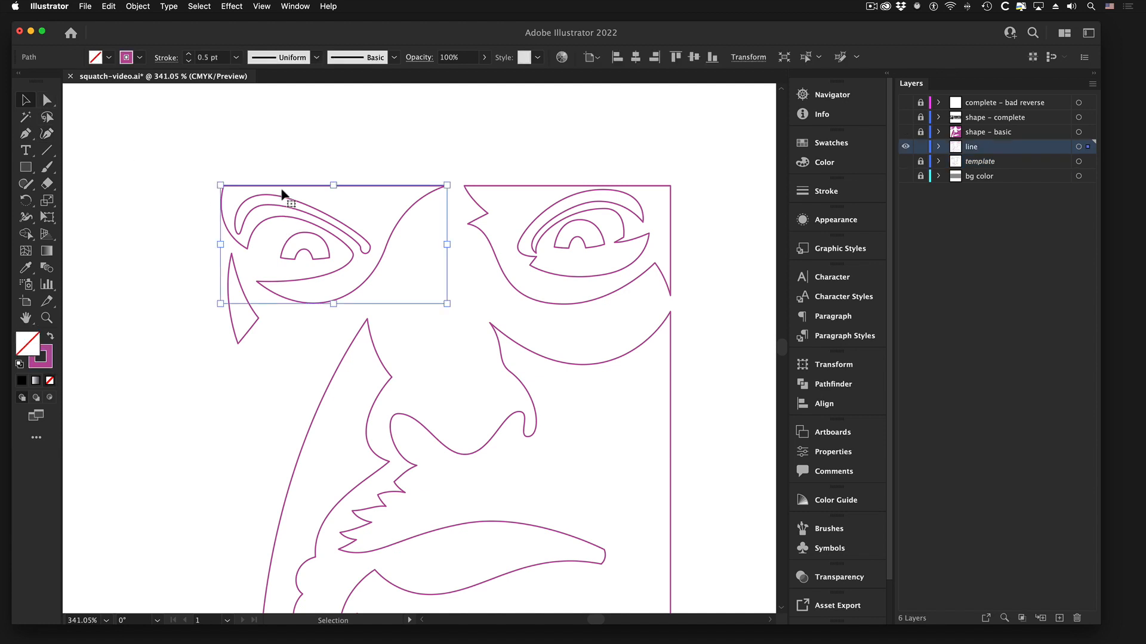
pyautogui.click(269, 5)
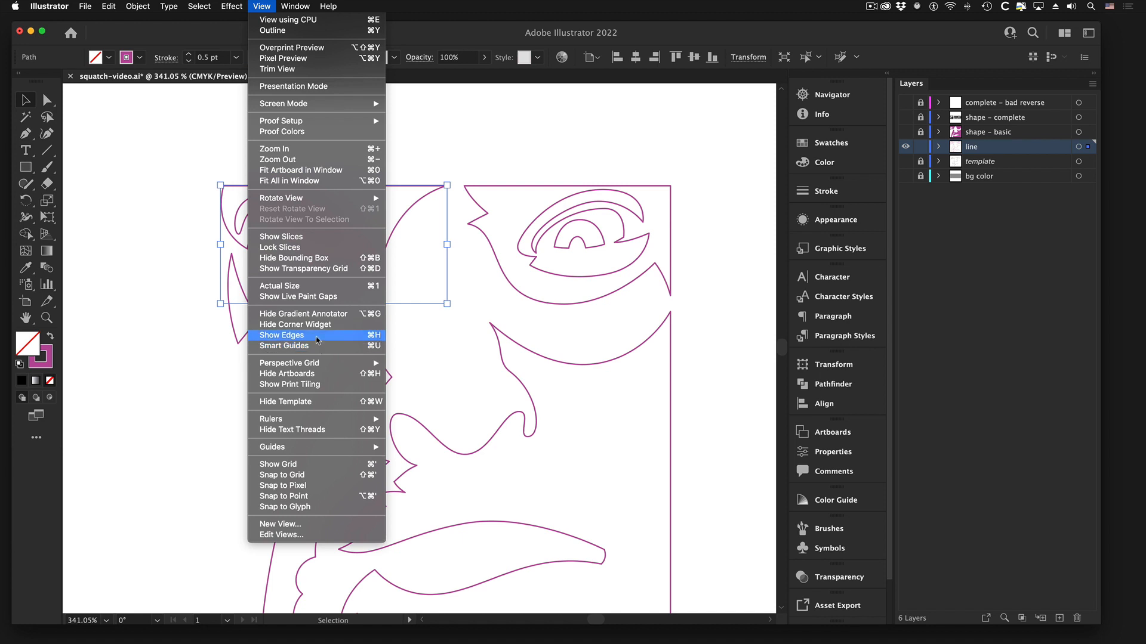
pyautogui.click(317, 335)
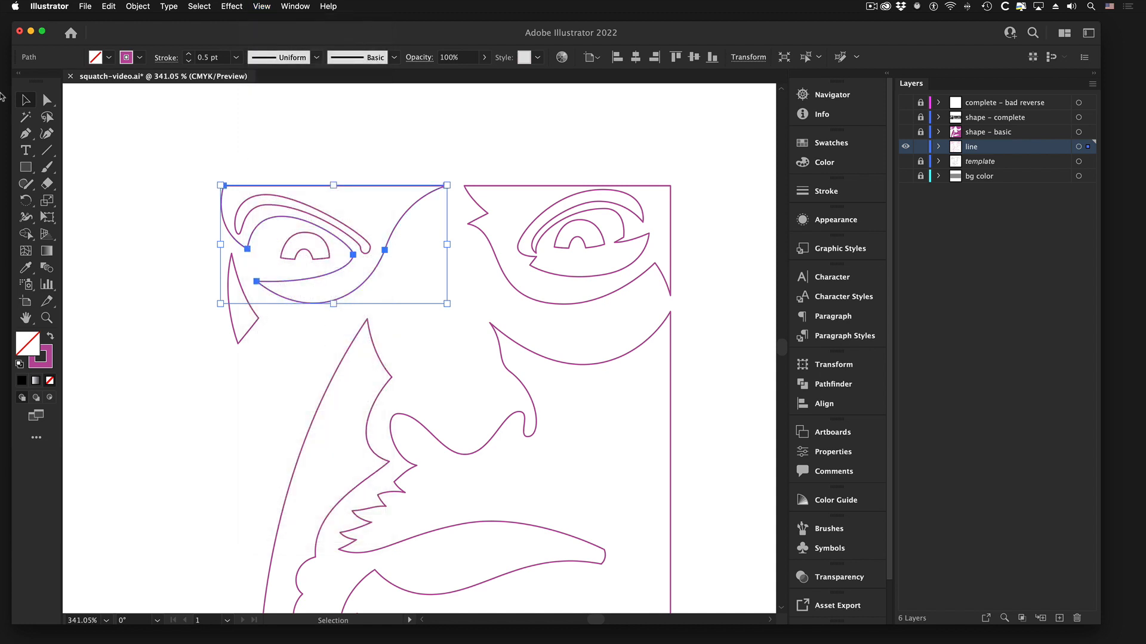
# - Select the left eye's anchor points and slightly lengthen the lower direction handle at the eye opening's inner corner
pyautogui.click(47, 99)
pyautogui.click(199, 184)
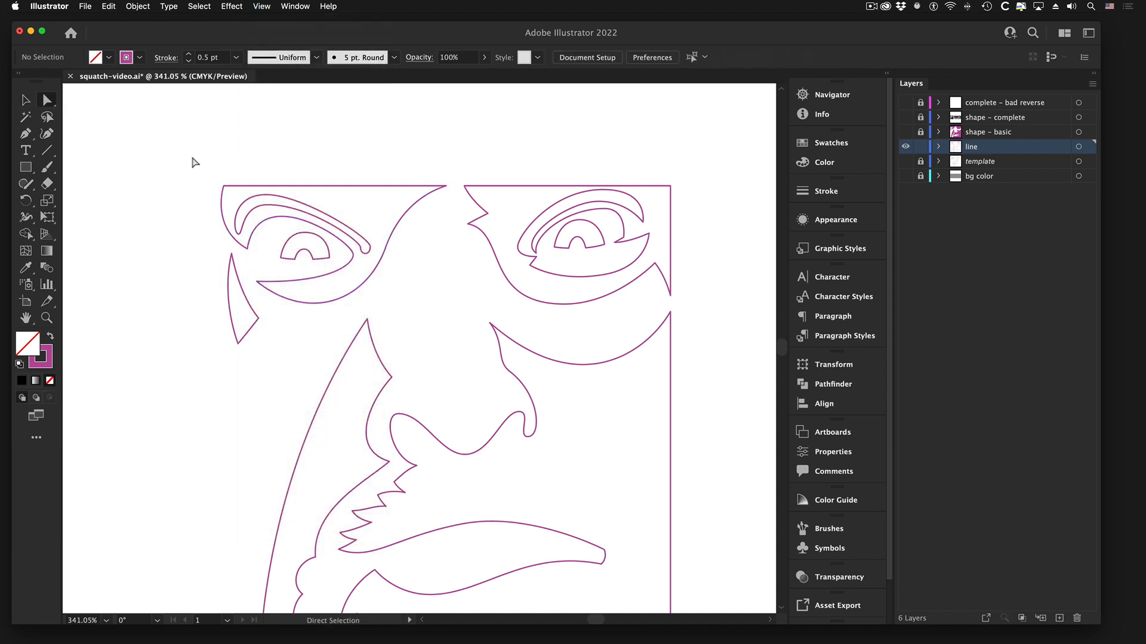
pyautogui.moveTo(188, 152); pyautogui.dragTo(465, 395)
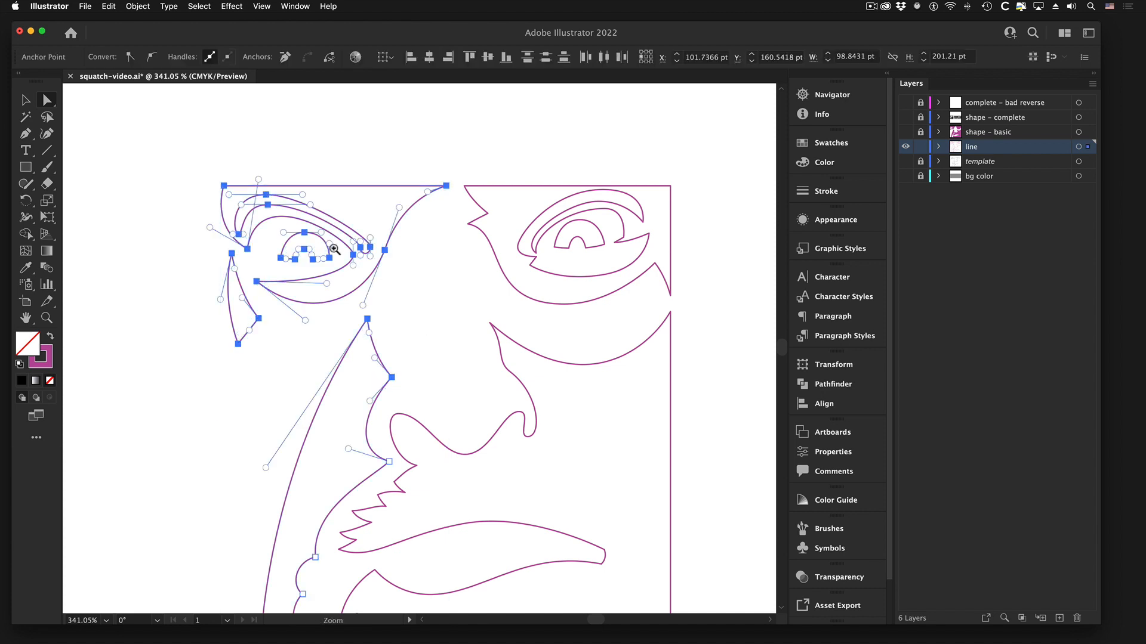
pyautogui.moveTo(281, 216); pyautogui.dragTo(435, 275)
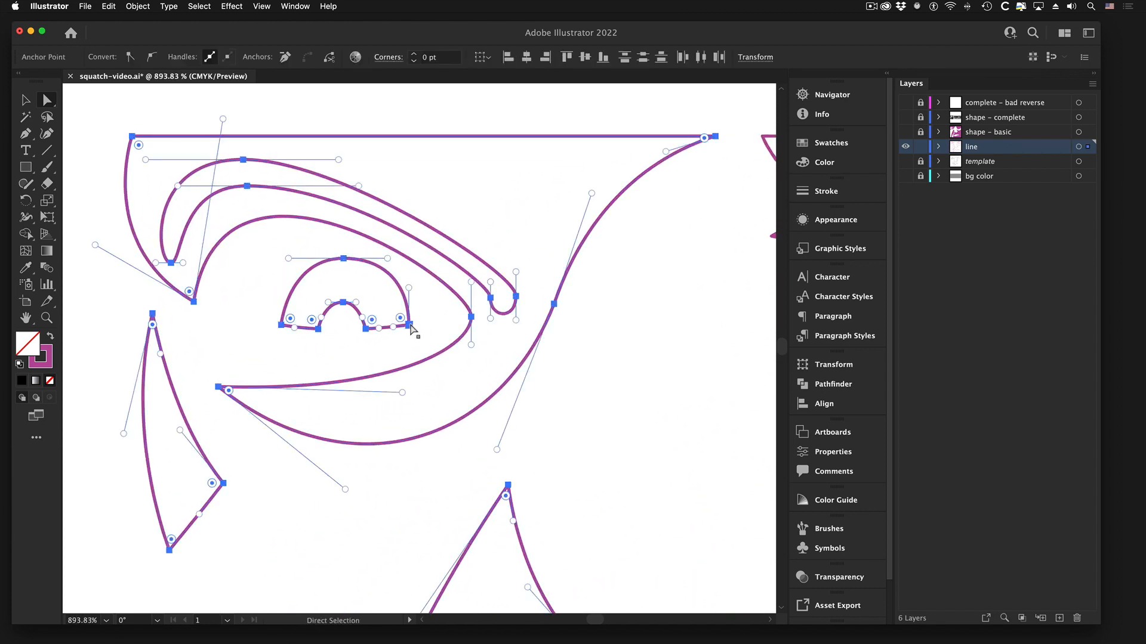
pyautogui.click(365, 329)
pyautogui.moveTo(472, 345)
pyautogui.mouseDown()
pyautogui.moveTo(474, 405)
pyautogui.moveTo(466, 334)
pyautogui.moveTo(471, 358)
pyautogui.mouseUp()
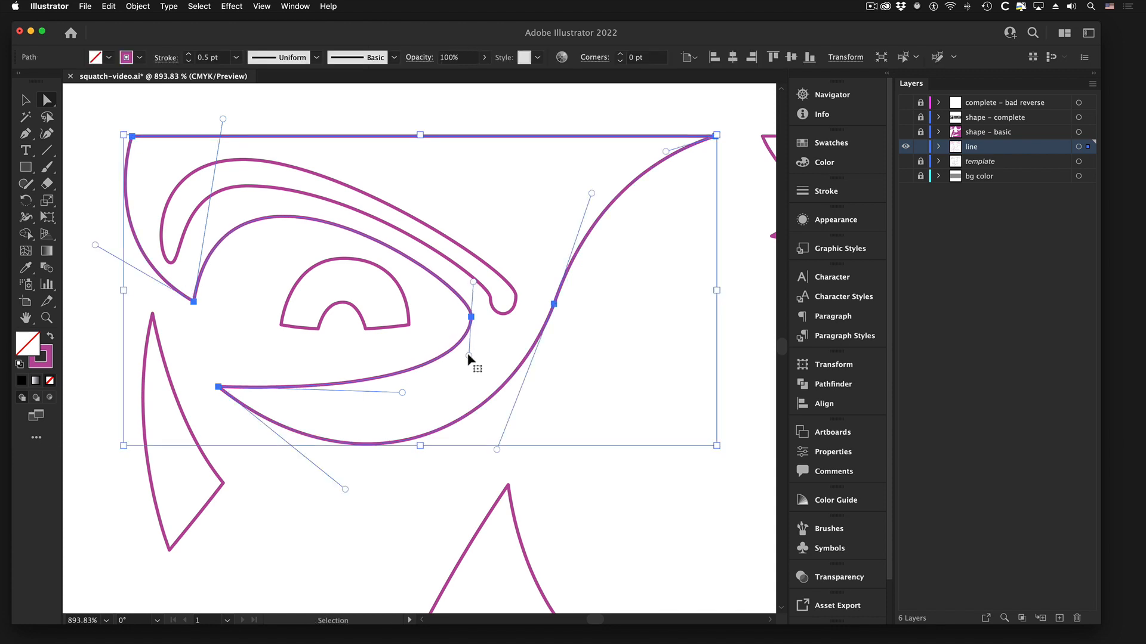
# - Select all the face line paths with the Selection tool to examine their anchor points across the whole drawing
pyautogui.keyDown('alt'); pyautogui.keyDown('super'); pyautogui.click(514, 400); pyautogui.keyUp('super'); pyautogui.keyUp('alt')
pyautogui.keyDown('alt'); pyautogui.keyDown('super'); pyautogui.click(513, 400); pyautogui.keyUp('super'); pyautogui.keyUp('alt')
pyautogui.keyDown('alt'); pyautogui.keyDown('super'); pyautogui.click(514, 400); pyautogui.keyUp('super'); pyautogui.keyUp('alt')
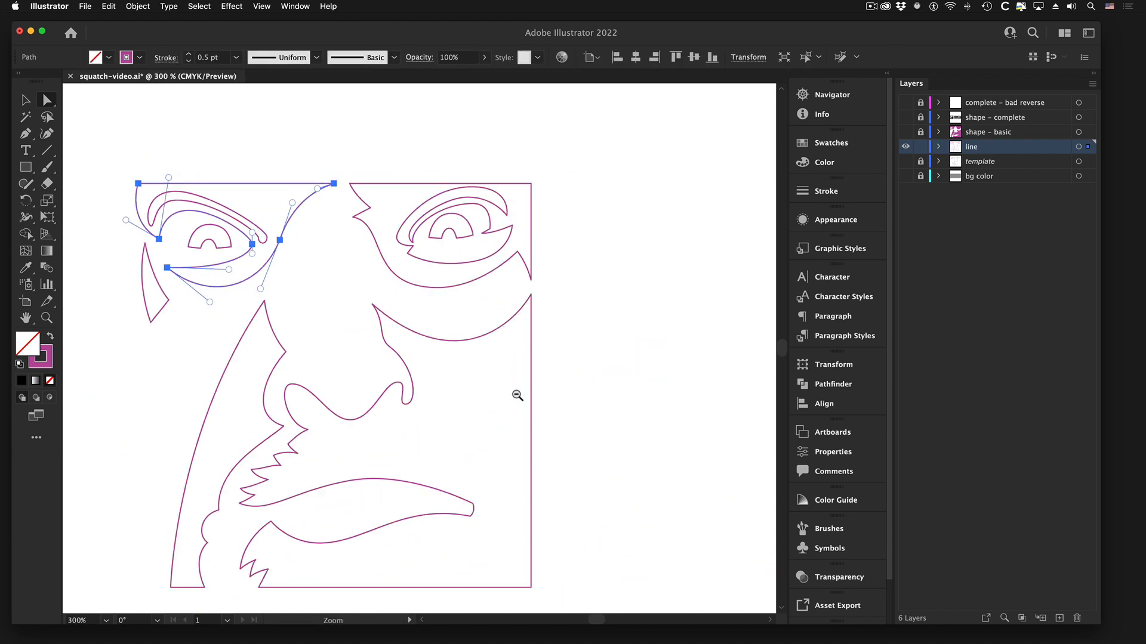
pyautogui.moveTo(328, 437); pyautogui.dragTo(419, 409)
pyautogui.keyDown('alt'); pyautogui.keyDown('super'); pyautogui.click(421, 413); pyautogui.keyUp('super'); pyautogui.keyUp('alt')
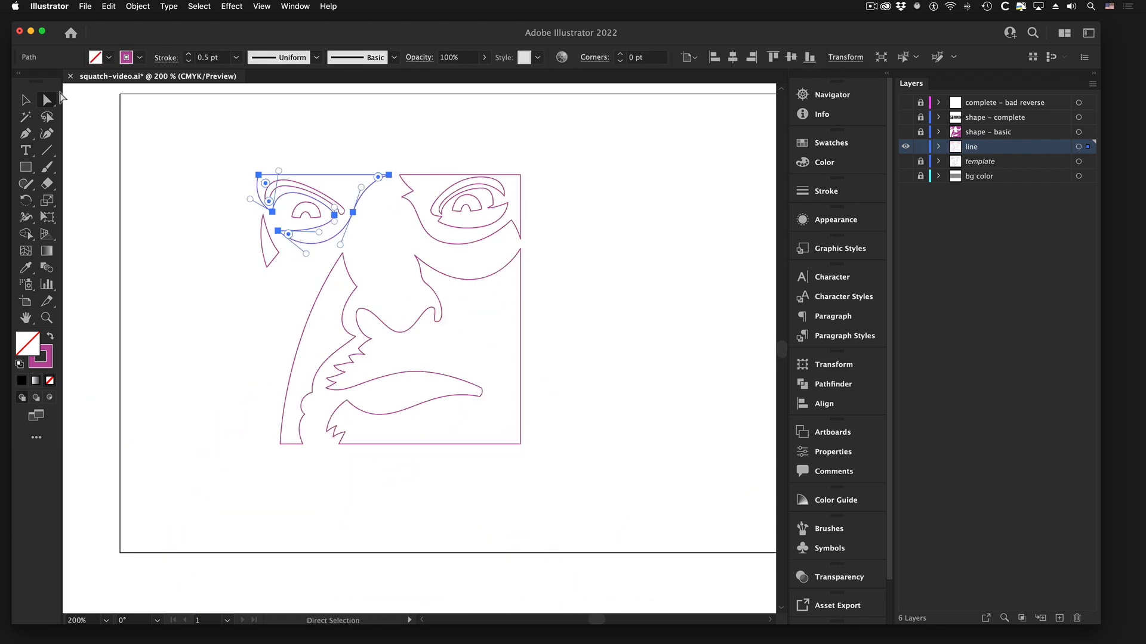
pyautogui.click(25, 99)
pyautogui.click(278, 127)
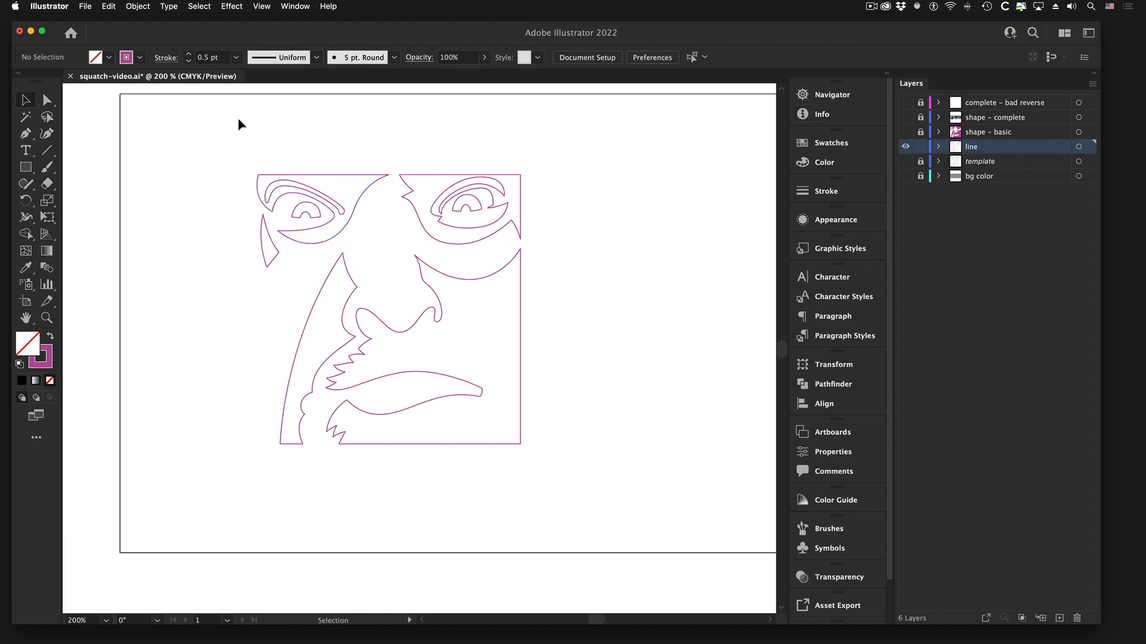
pyautogui.moveTo(213, 144); pyautogui.dragTo(625, 507)
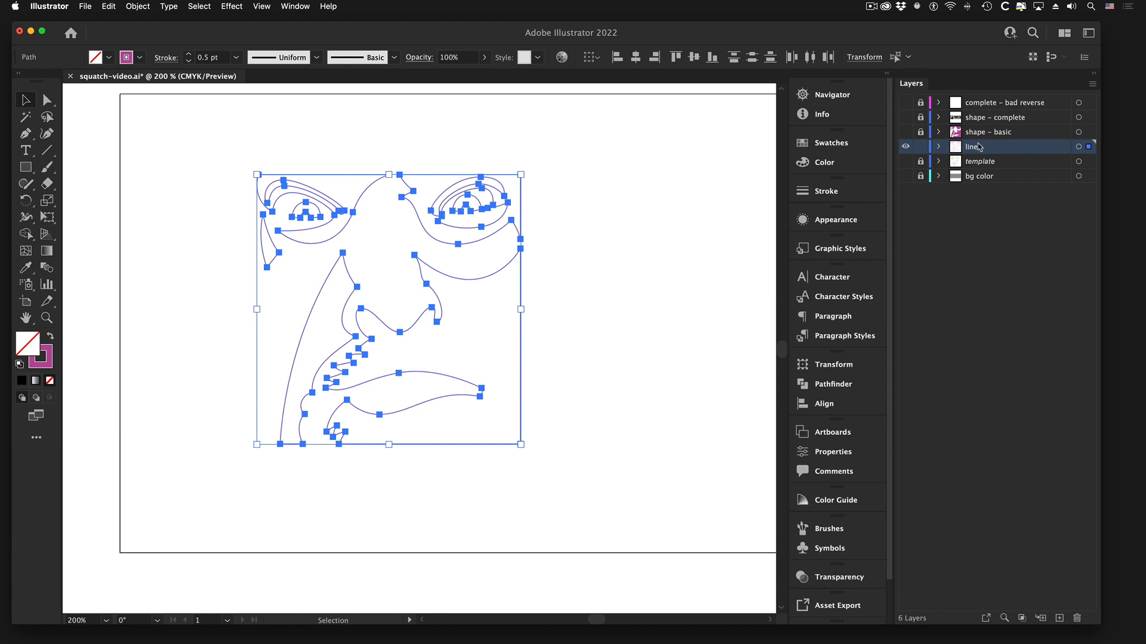
# - Lock and hide the line layer, and show and unlock the shape – basic layer
pyautogui.click(926, 146)
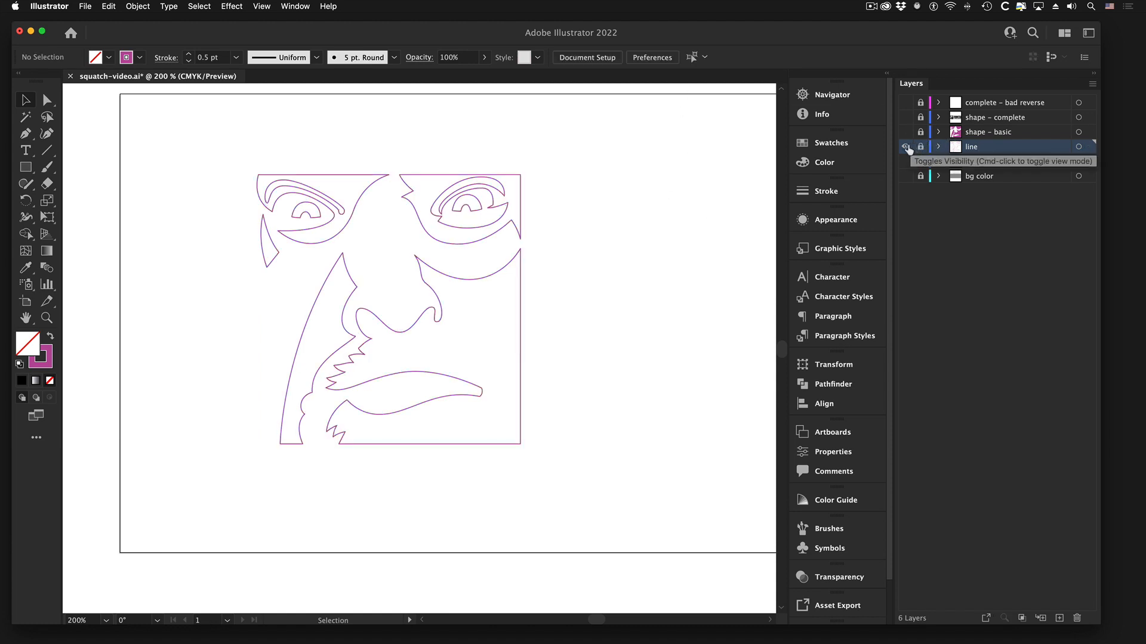
pyautogui.click(905, 147)
pyautogui.click(905, 132)
pyautogui.click(920, 132)
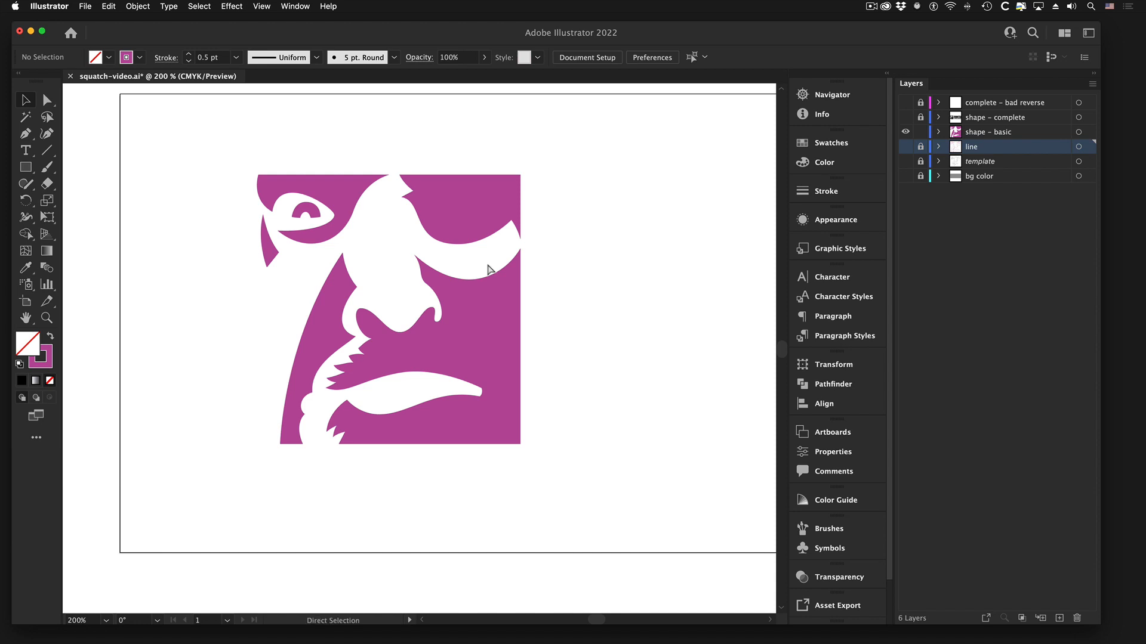
# - Compare the filled face shapes in Outline and Preview views, examining the hidden paths of the right-hand eye
pyautogui.press('super+y')
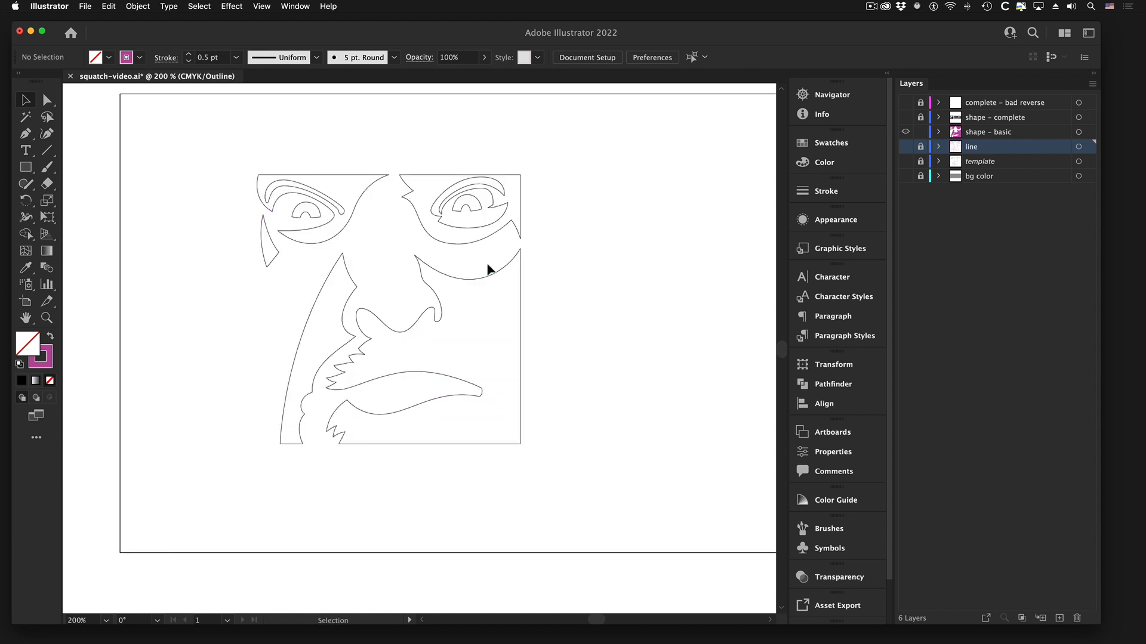
pyautogui.moveTo(453, 189); pyautogui.dragTo(520, 207)
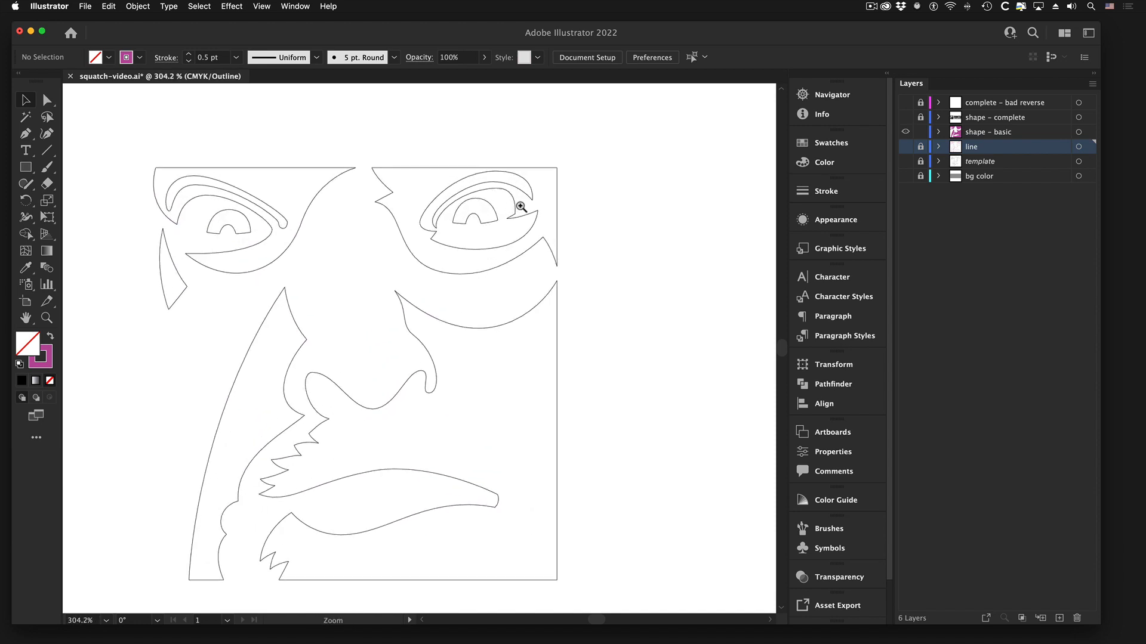
pyautogui.moveTo(426, 267); pyautogui.dragTo(528, 252)
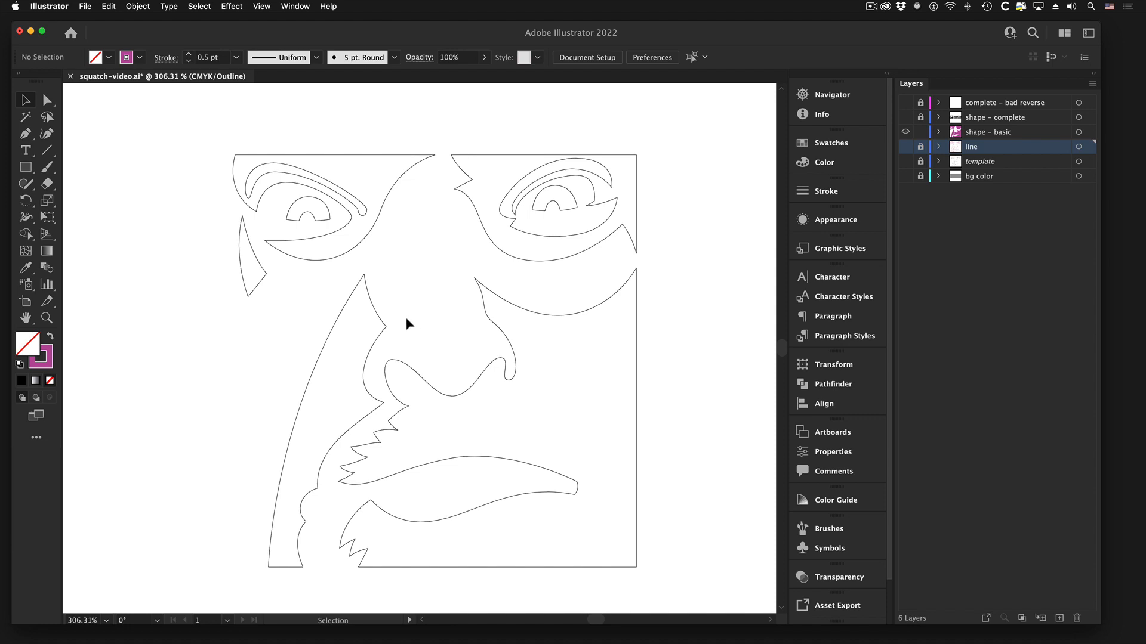
pyautogui.press('a')
pyautogui.press('super+y')
pyautogui.press('super+y')
pyautogui.press('super+y')
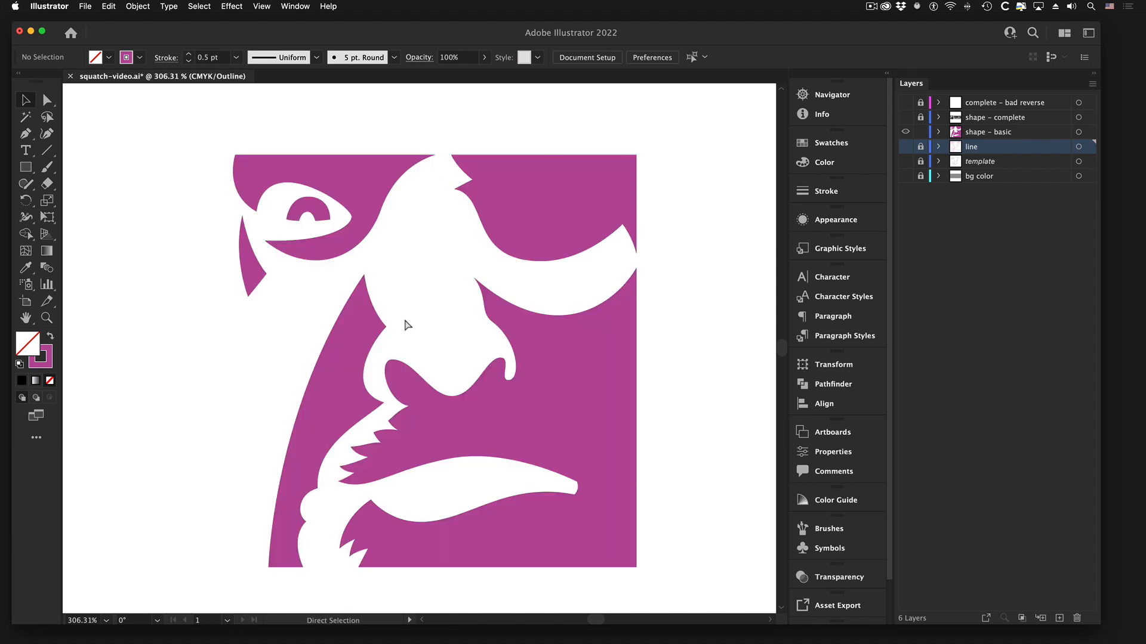
pyautogui.press('super+y')
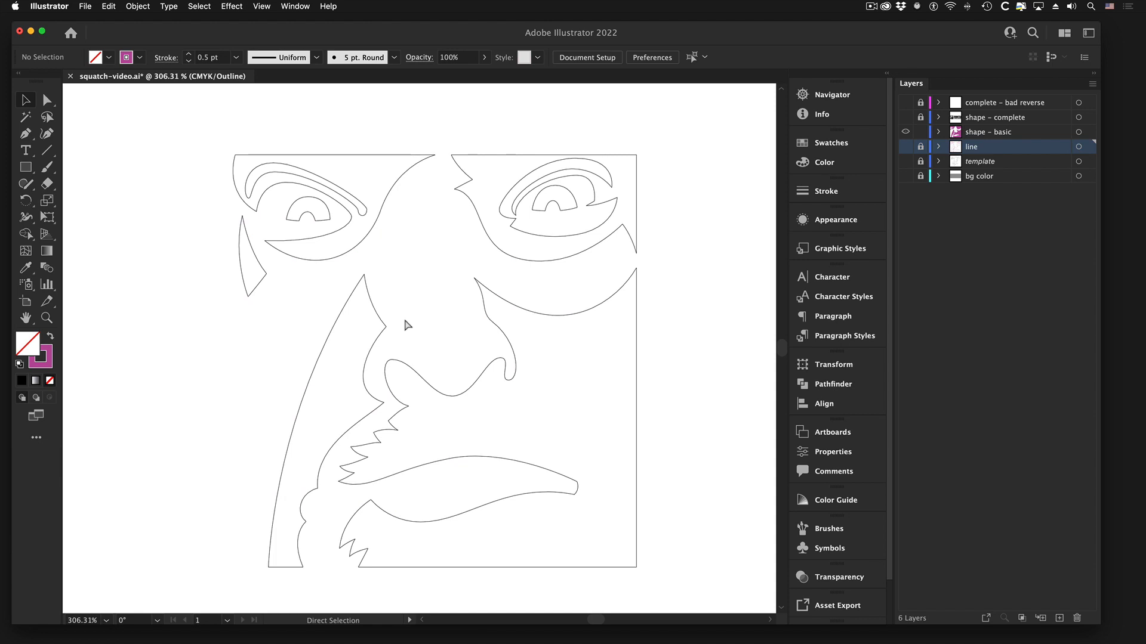
pyautogui.press('super+y')
pyautogui.press('super+y')
pyautogui.press('a')
pyautogui.press('super+y')
pyautogui.press('super+y')
pyautogui.press('v')
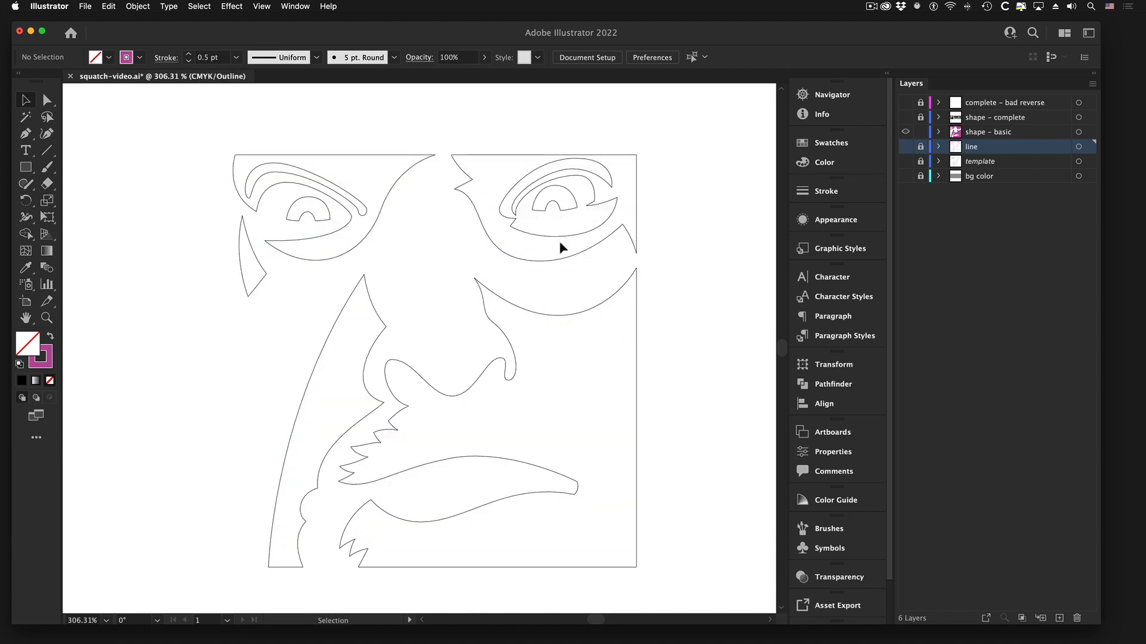
# - Check the extent of the nose and mouth shape in Outline view, deselect it and return to Preview
pyautogui.click(524, 309)
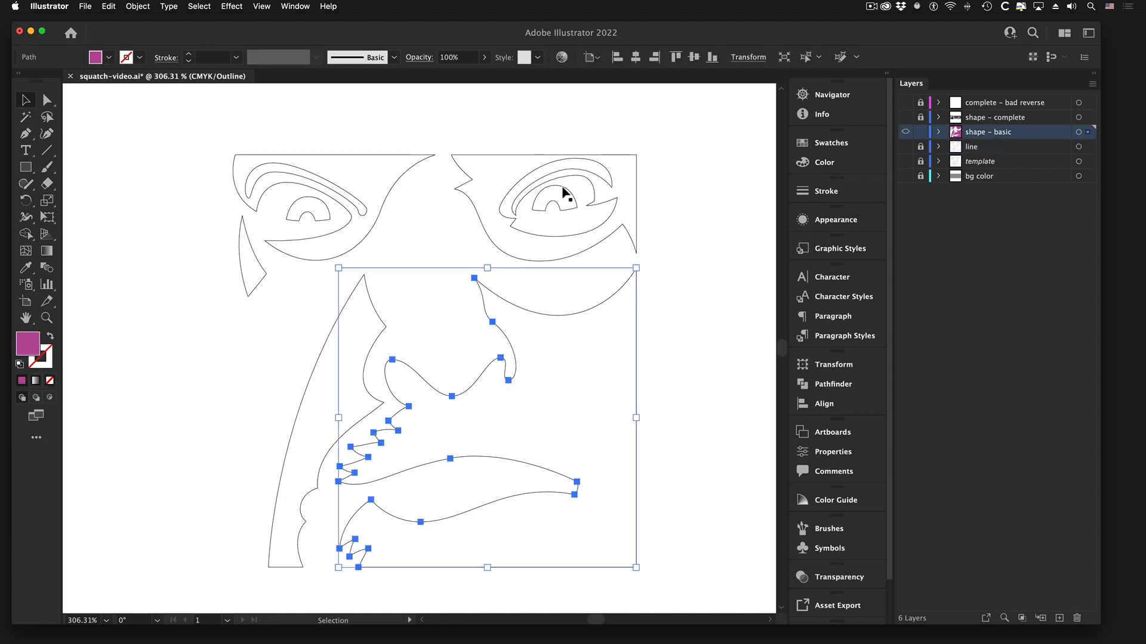
pyautogui.click(442, 116)
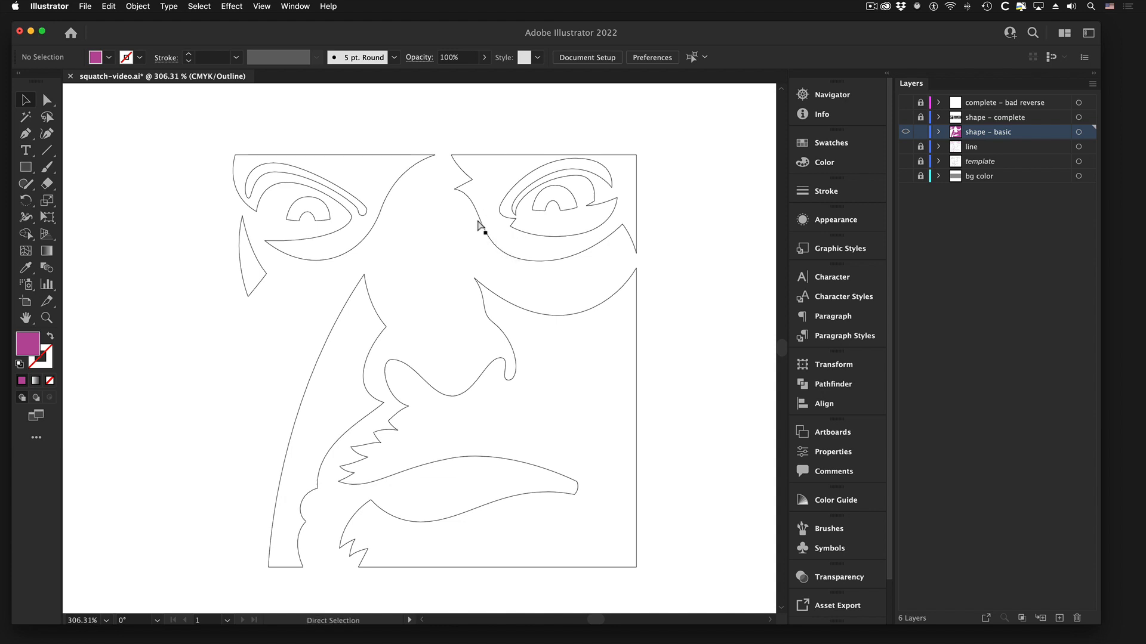
pyautogui.press('super+y')
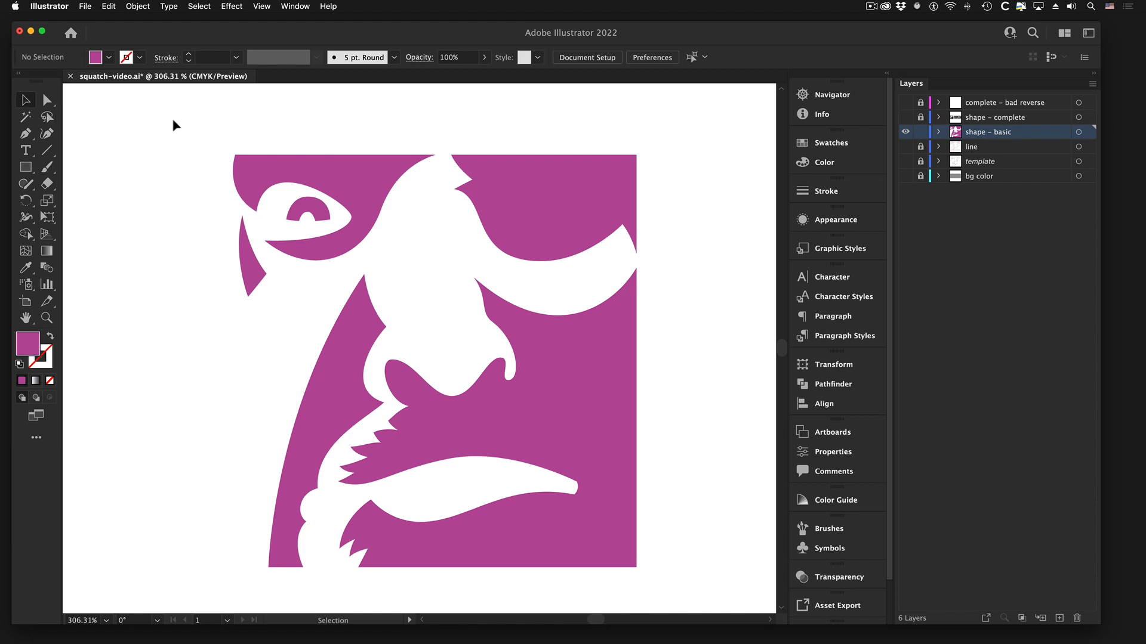
# - Select all the magenta face shapes and activate the Shape Builder tool at the right-hand eye
pyautogui.moveTo(172, 118); pyautogui.dragTo(696, 586)
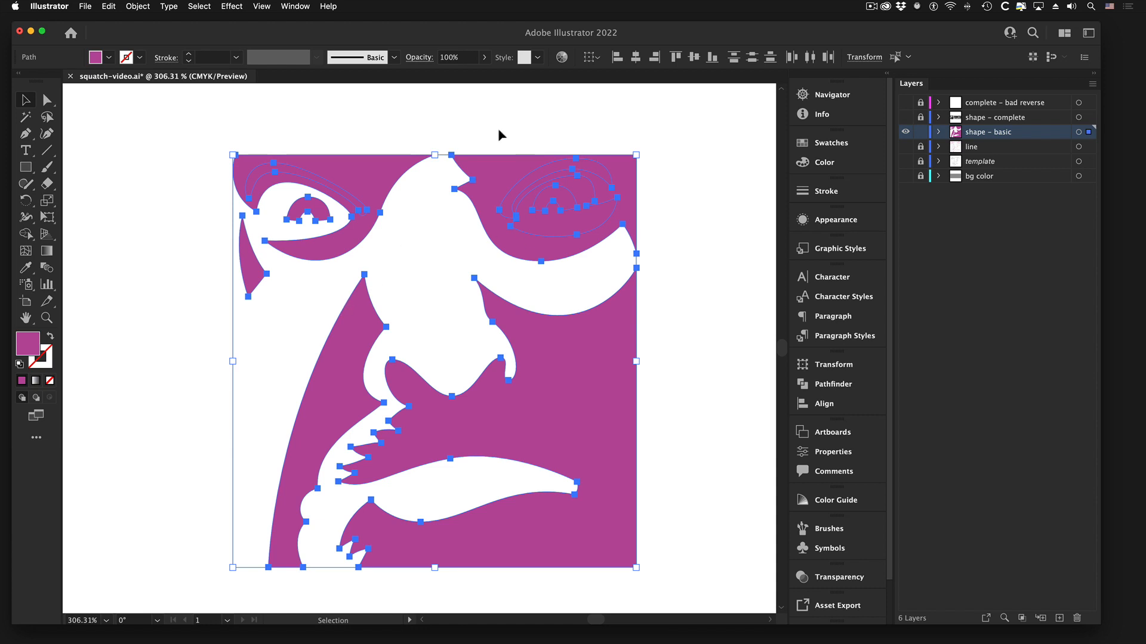
pyautogui.moveTo(523, 187); pyautogui.dragTo(547, 328)
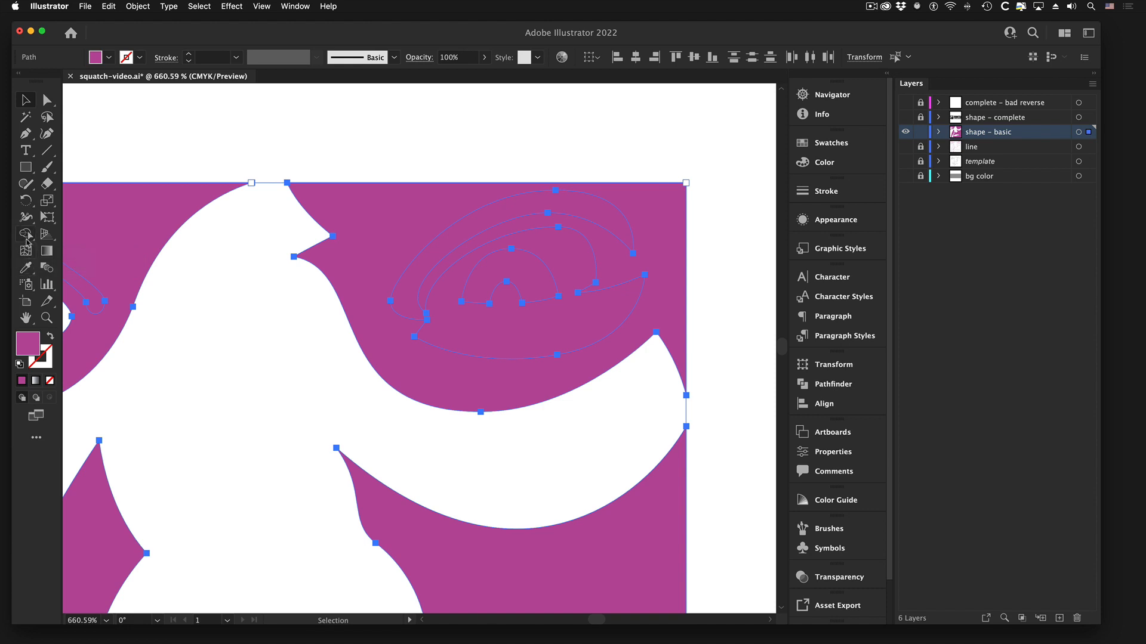
pyautogui.click(27, 235)
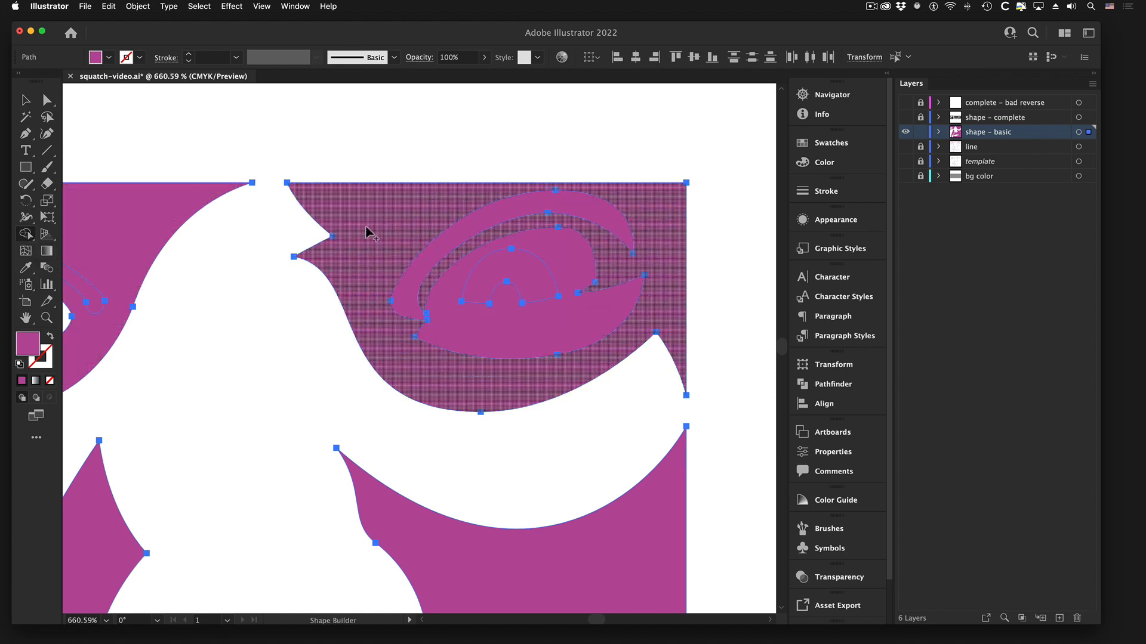
pyautogui.moveTo(566, 283); pyautogui.dragTo(620, 264)
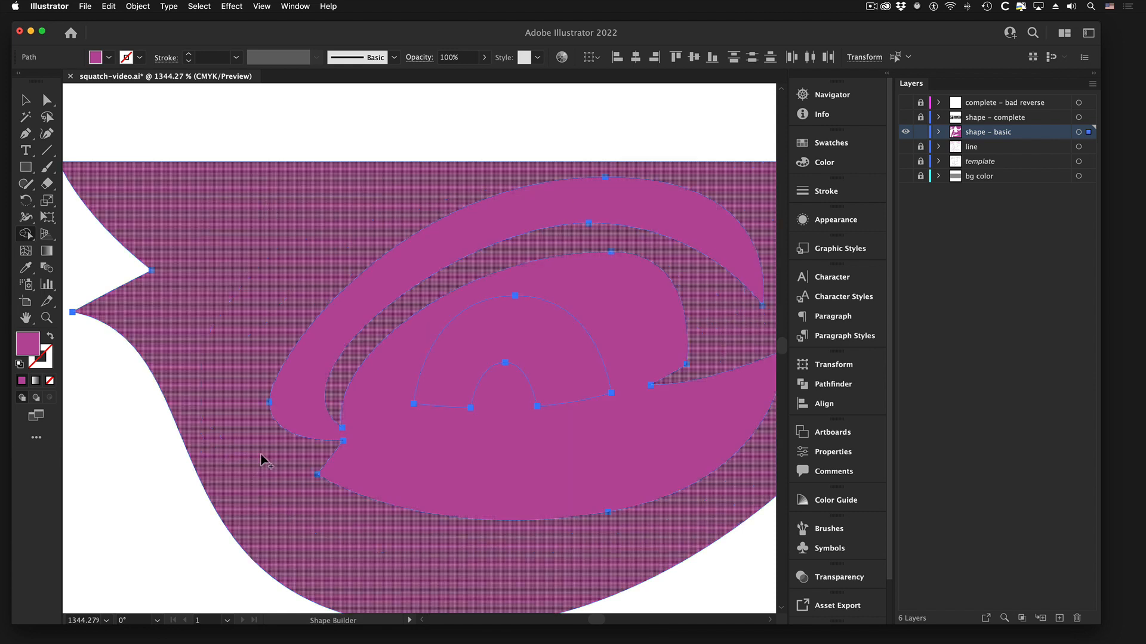
pyautogui.scroll(-5, 478, 442)
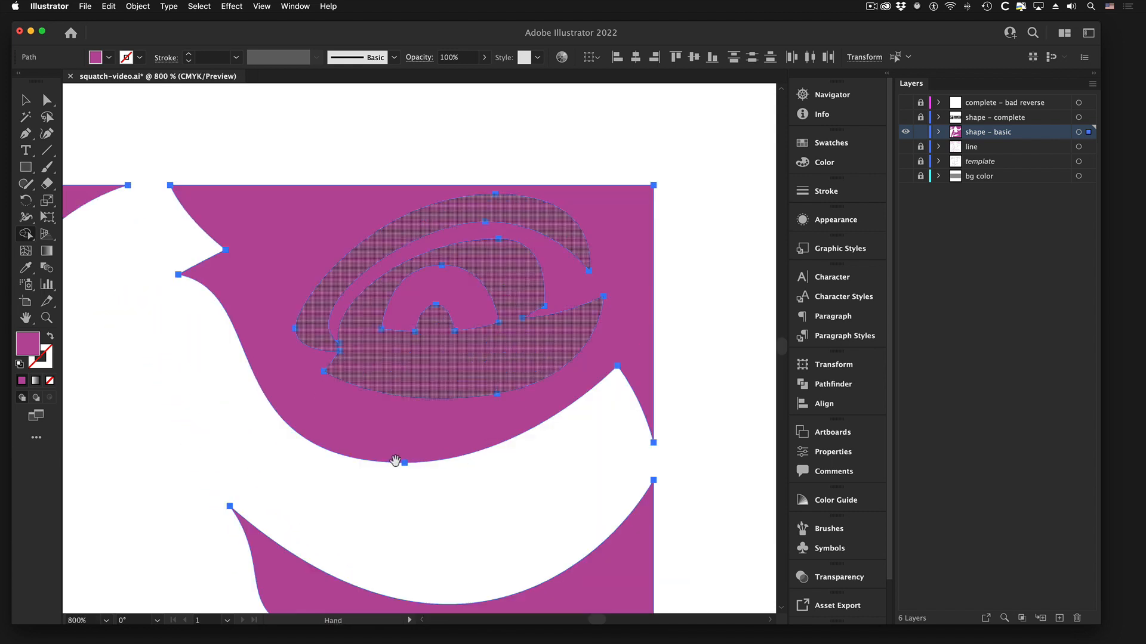
pyautogui.moveTo(411, 379); pyautogui.dragTo(325, 453)
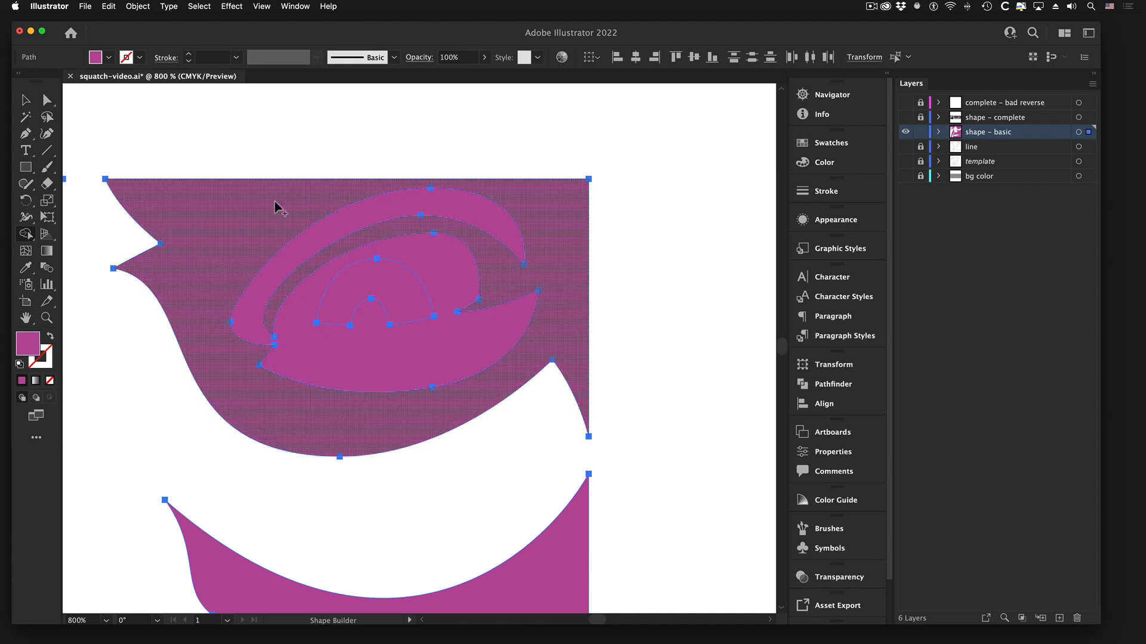
# - Subtract the connected upper-lid and eye-white region from the right-hand eye shape with Shape Builder, undoing a trial merge first
pyautogui.moveTo(275, 206); pyautogui.dragTo(396, 417)
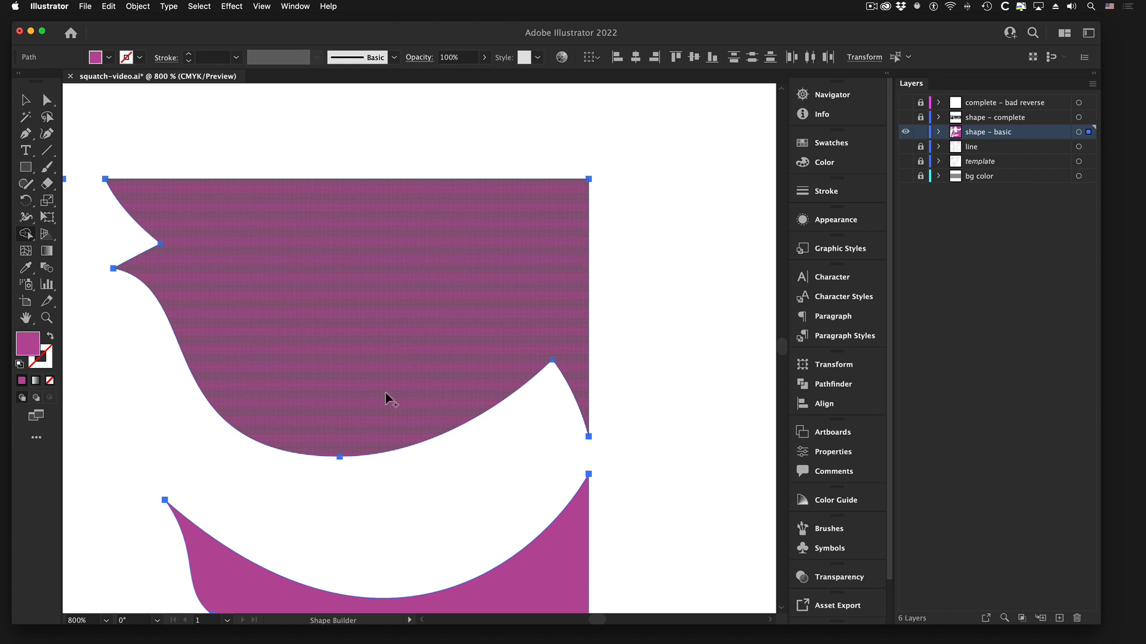
pyautogui.press('super+z')
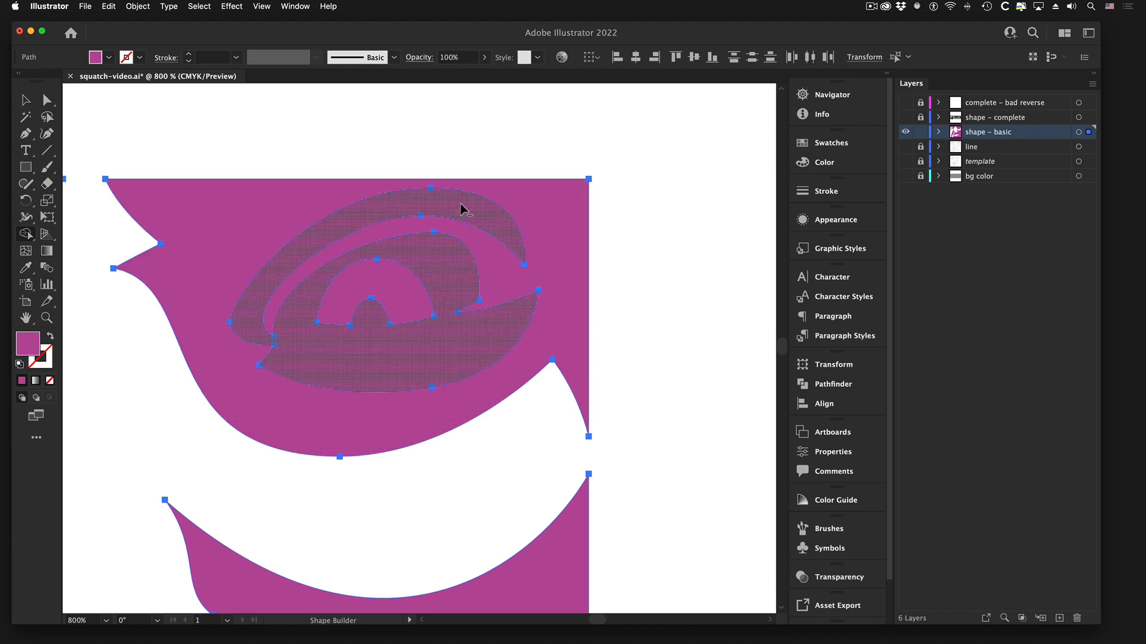
pyautogui.keyDown('alt'); pyautogui.click(440, 279); pyautogui.keyUp('alt')
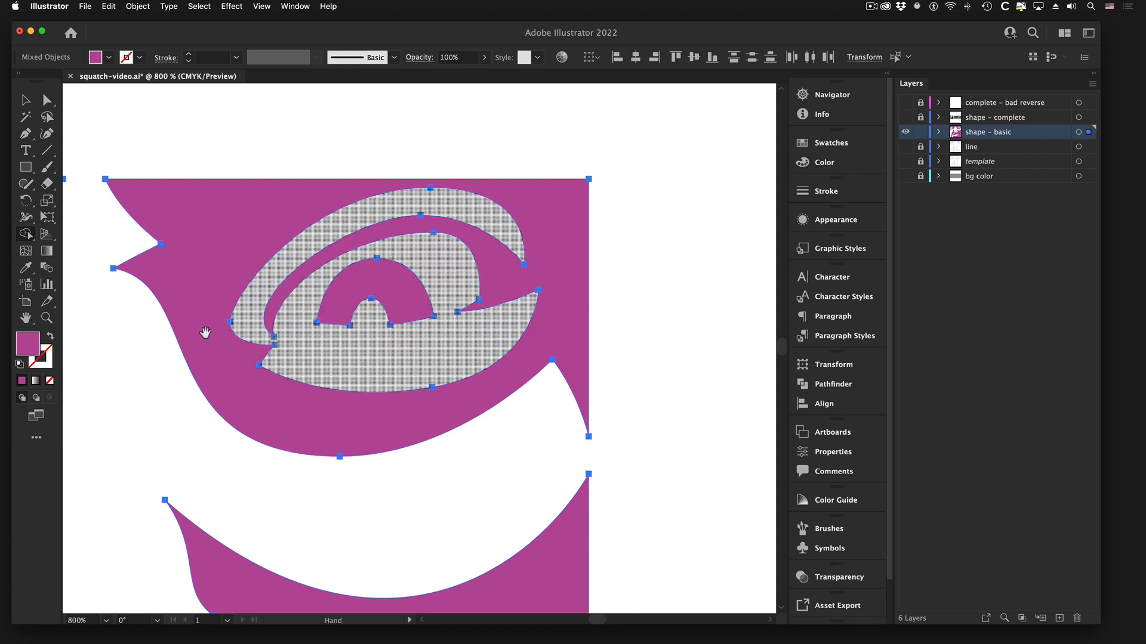
# - Subtract the upper-lid crease from the left-hand eye shape with Shape Builder and deselect all the artwork
pyautogui.moveTo(205, 333); pyautogui.dragTo(678, 303)
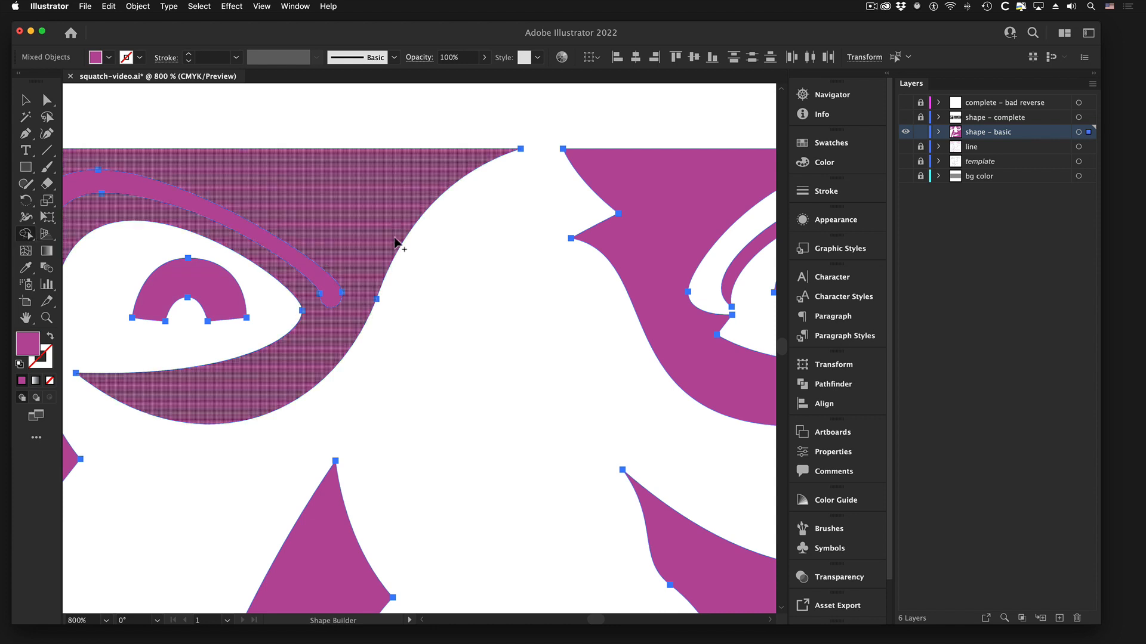
pyautogui.keyDown('alt'); pyautogui.click(255, 230); pyautogui.keyUp('alt')
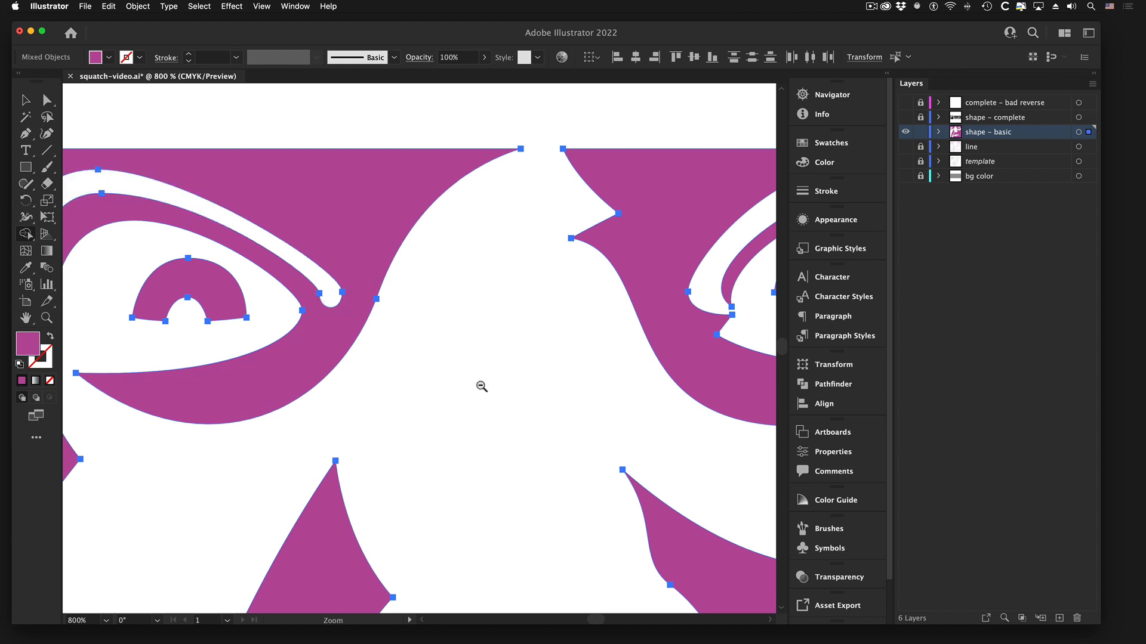
pyautogui.keyDown('alt'); pyautogui.keyDown('super'); pyautogui.click(481, 387); pyautogui.keyUp('super'); pyautogui.keyUp('alt')
pyautogui.keyDown('alt'); pyautogui.keyDown('super'); pyautogui.click(480, 387); pyautogui.keyUp('super'); pyautogui.keyUp('alt')
pyautogui.keyDown('alt'); pyautogui.keyDown('super'); pyautogui.click(479, 387); pyautogui.keyUp('super'); pyautogui.keyUp('alt')
pyautogui.keyDown('alt'); pyautogui.keyDown('super'); pyautogui.click(464, 394); pyautogui.keyUp('super'); pyautogui.keyUp('alt')
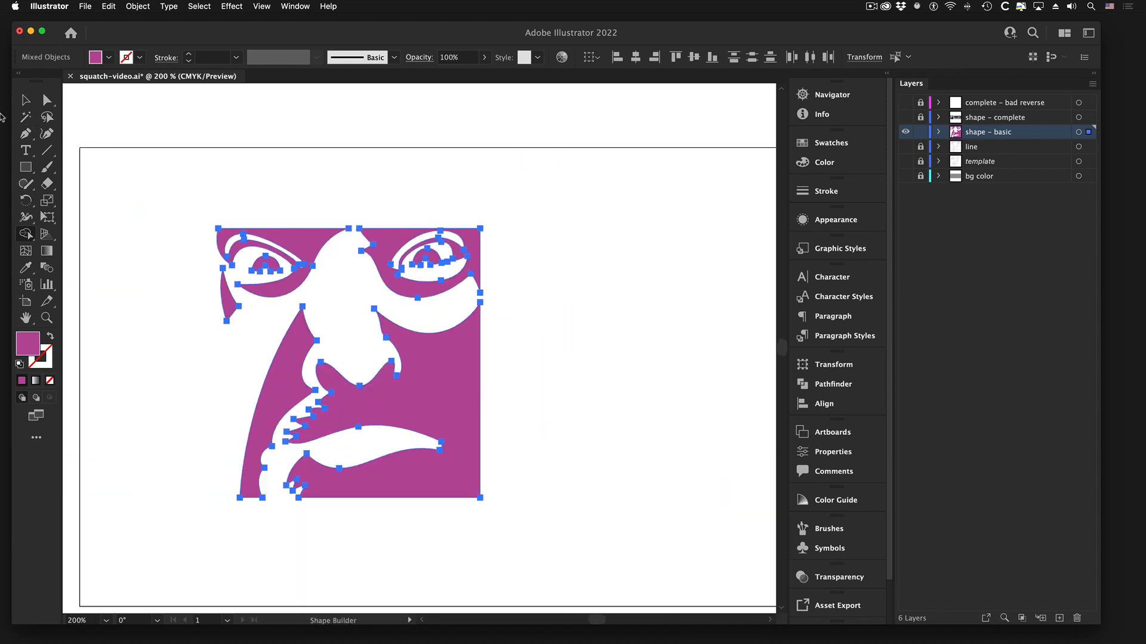
pyautogui.click(26, 101)
pyautogui.click(325, 215)
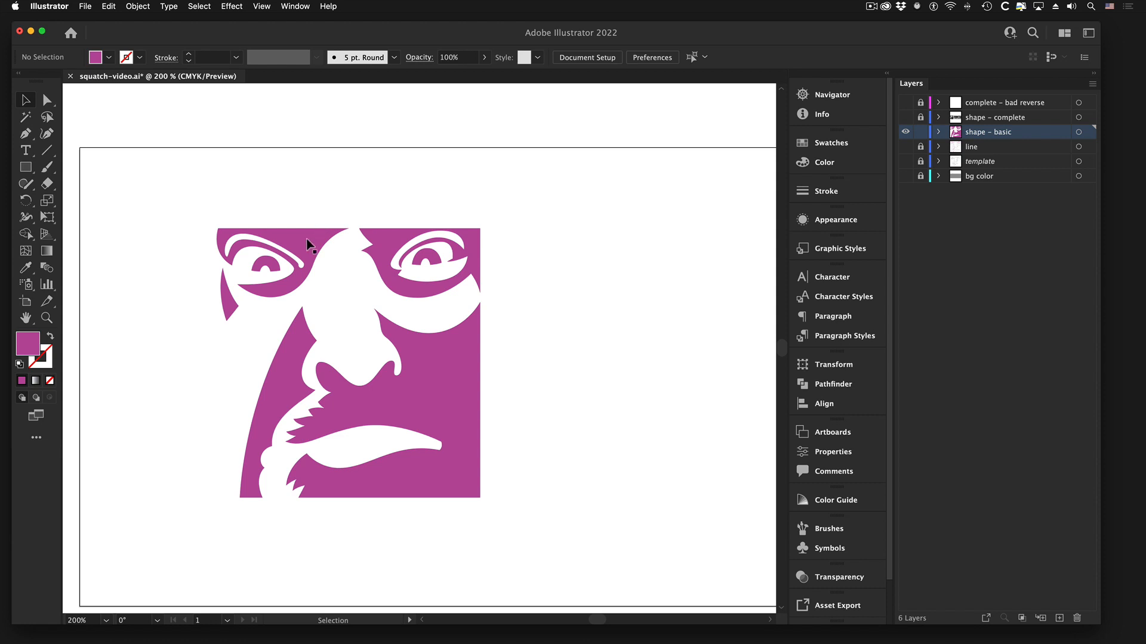
# - Select the individual magenta pieces of the eyes, cheek and mouth one by one to check that they are separate paths
pyautogui.click(281, 272)
pyautogui.click(234, 311)
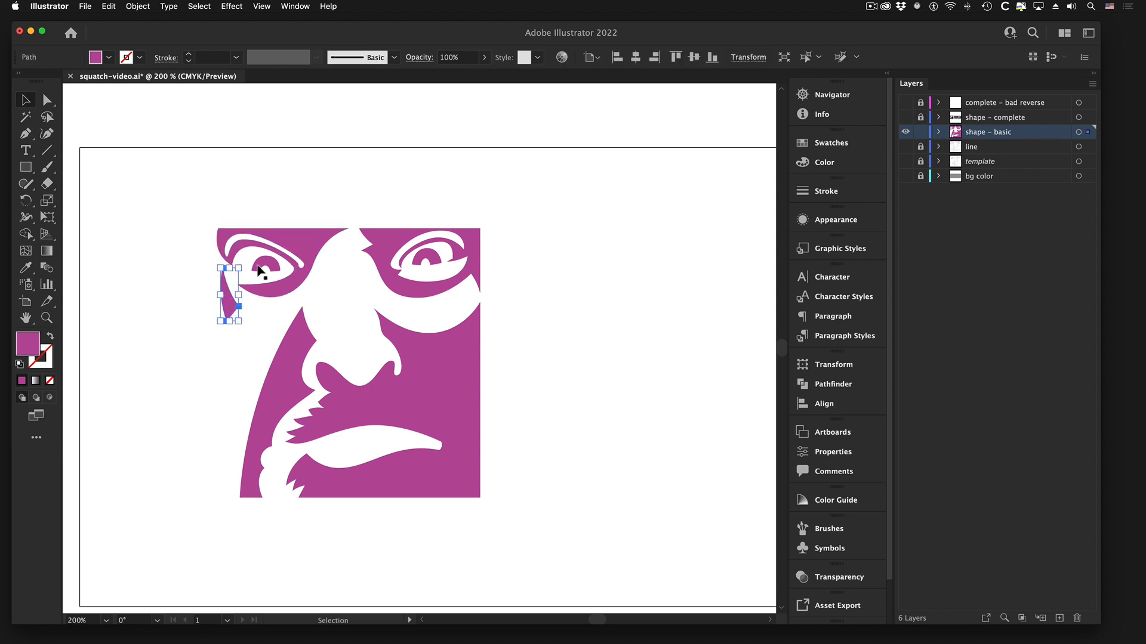
pyautogui.click(263, 267)
pyautogui.click(426, 258)
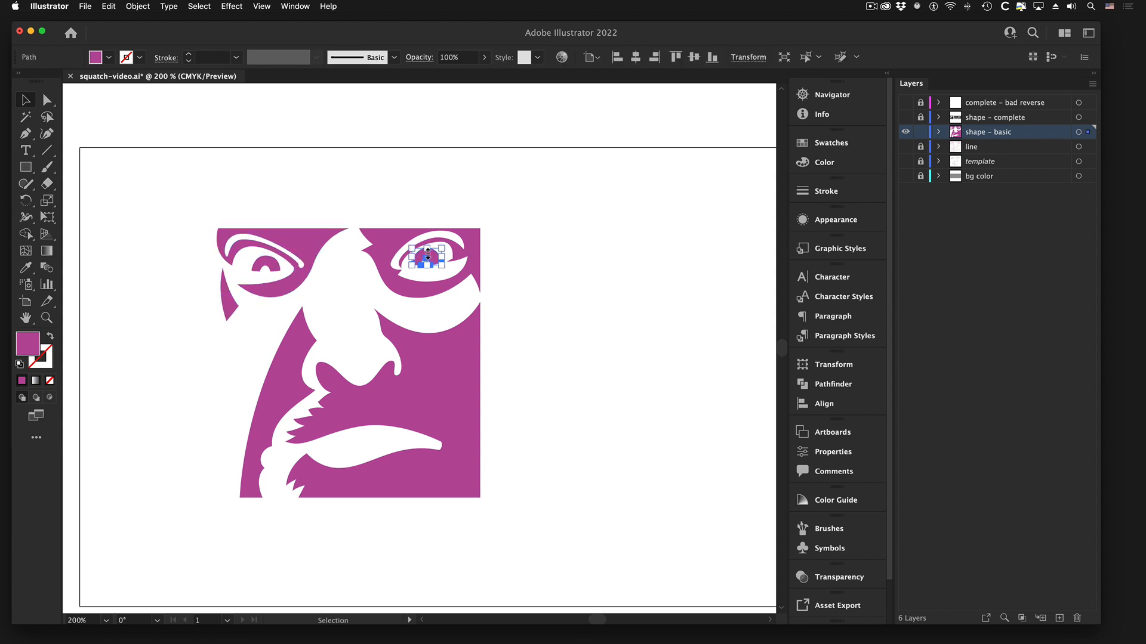
pyautogui.click(459, 254)
pyautogui.click(460, 371)
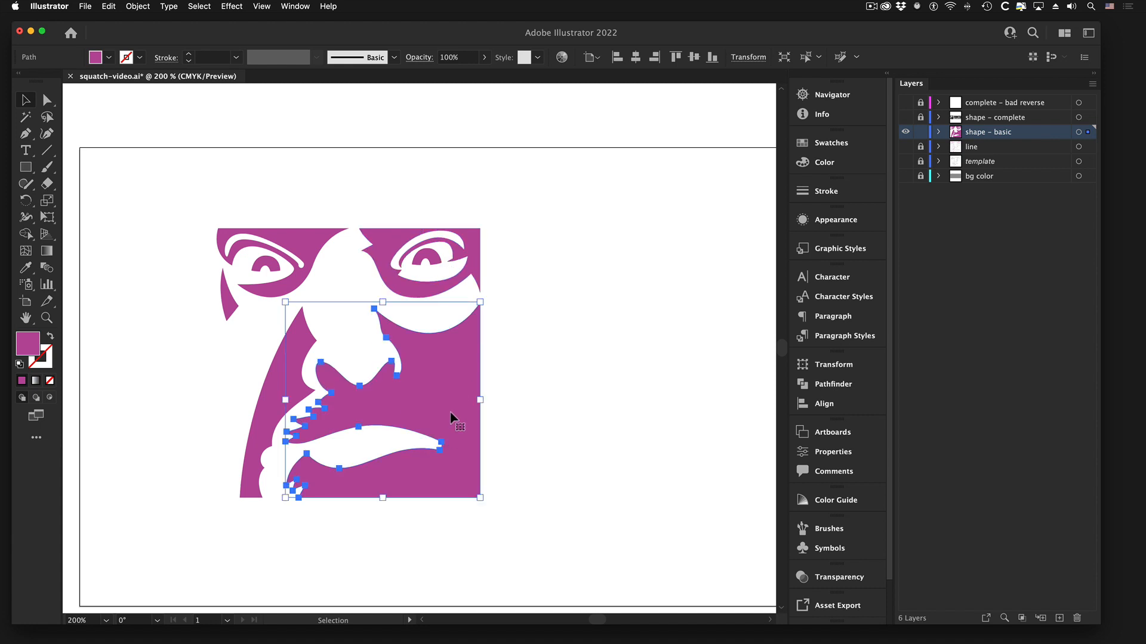
pyautogui.click(271, 402)
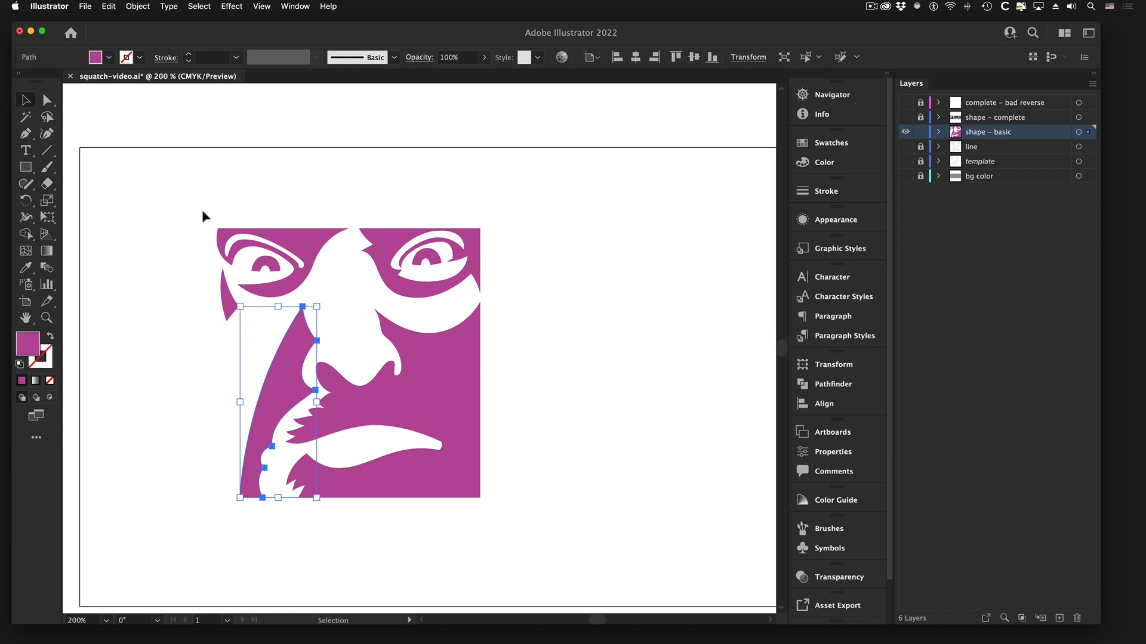
pyautogui.click(280, 235)
pyautogui.click(163, 182)
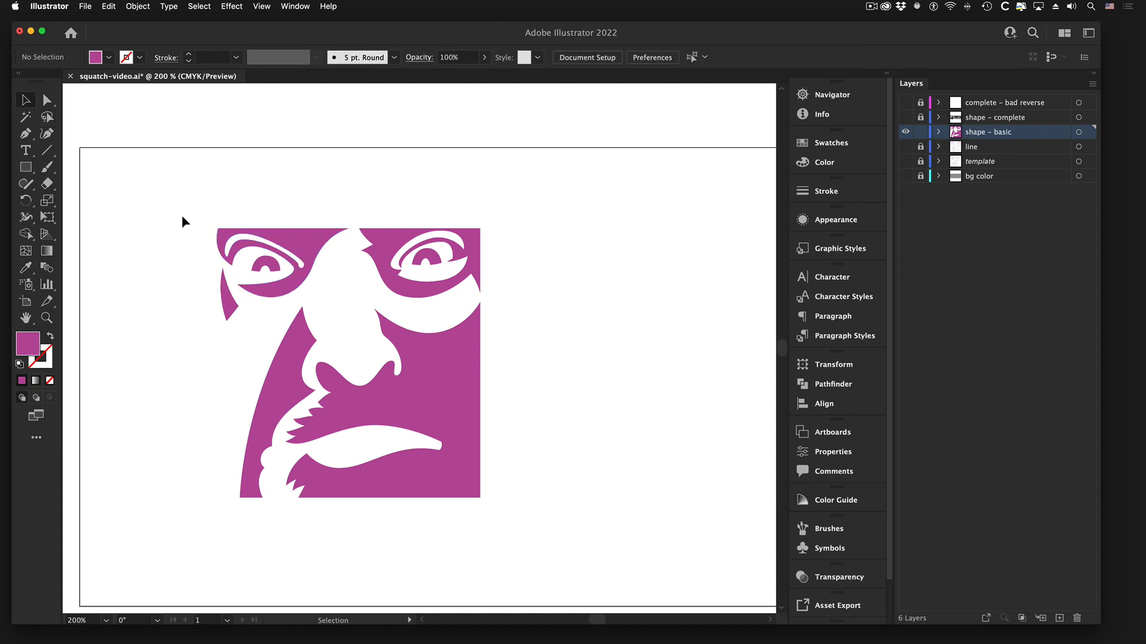
# - Combine all the magenta face shapes into one compound path and deselect it
pyautogui.moveTo(192, 195); pyautogui.dragTo(520, 528)
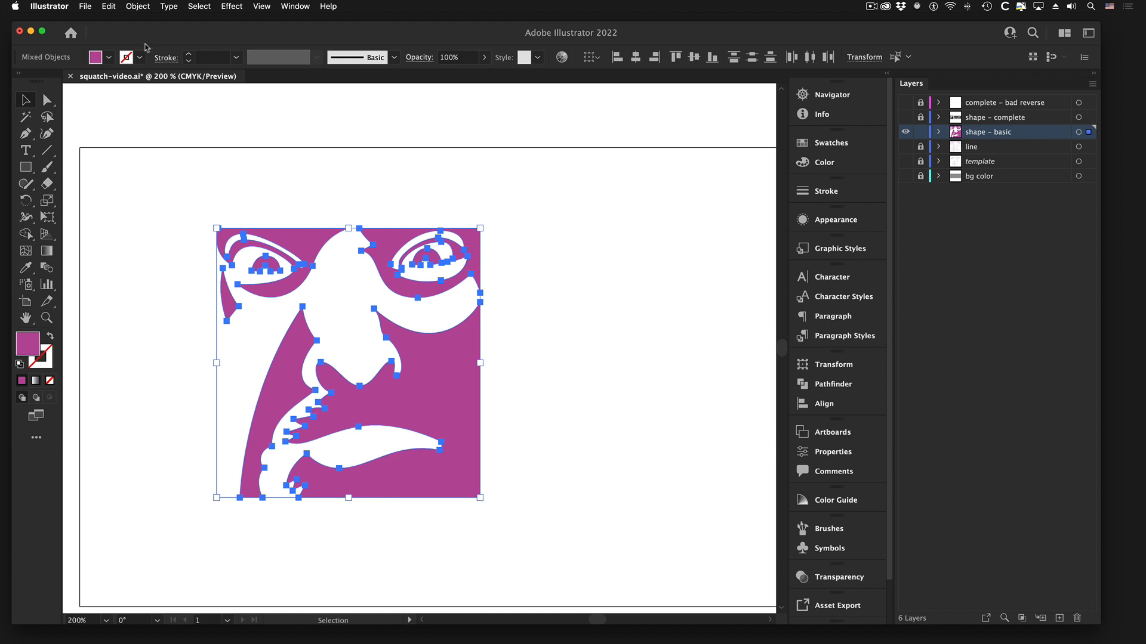
pyautogui.click(141, 7)
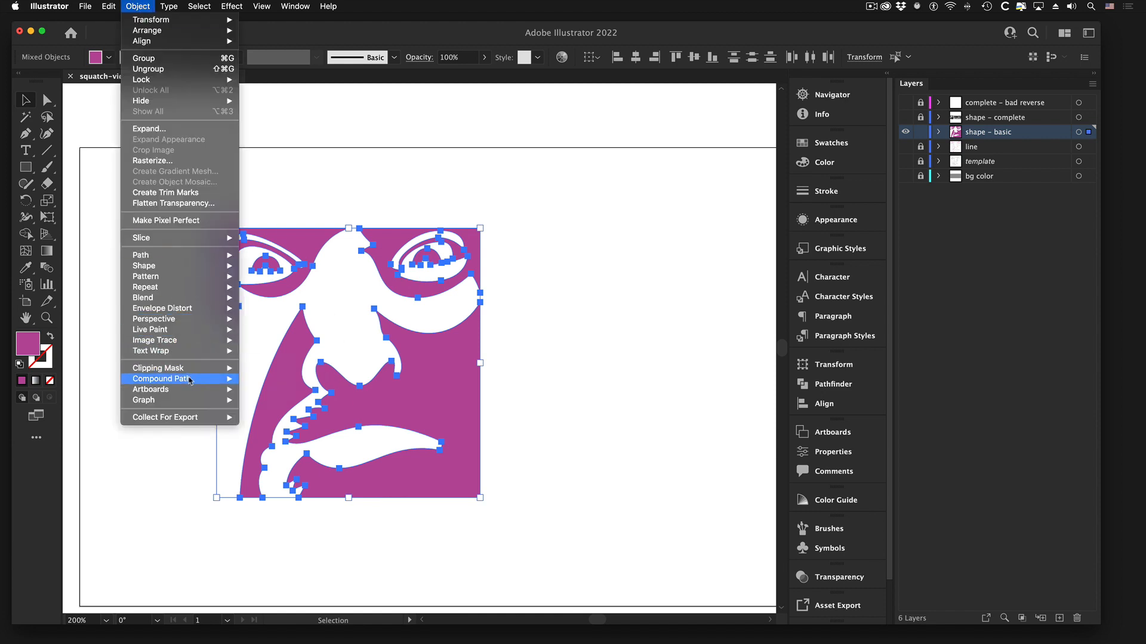
pyautogui.moveTo(191, 381)
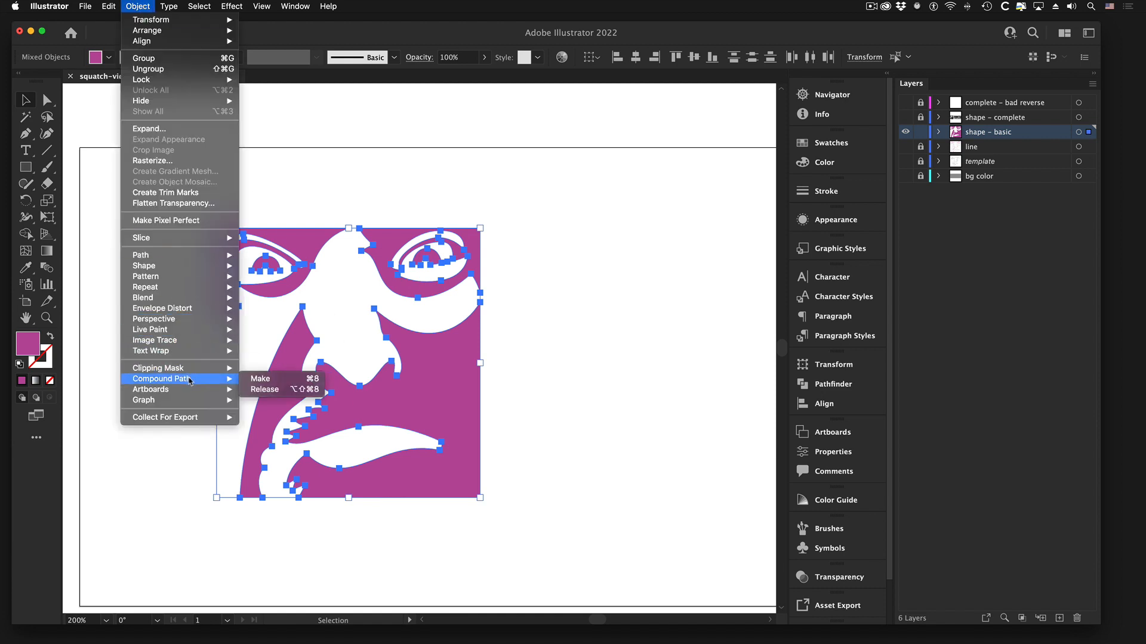
pyautogui.click(278, 382)
pyautogui.click(560, 316)
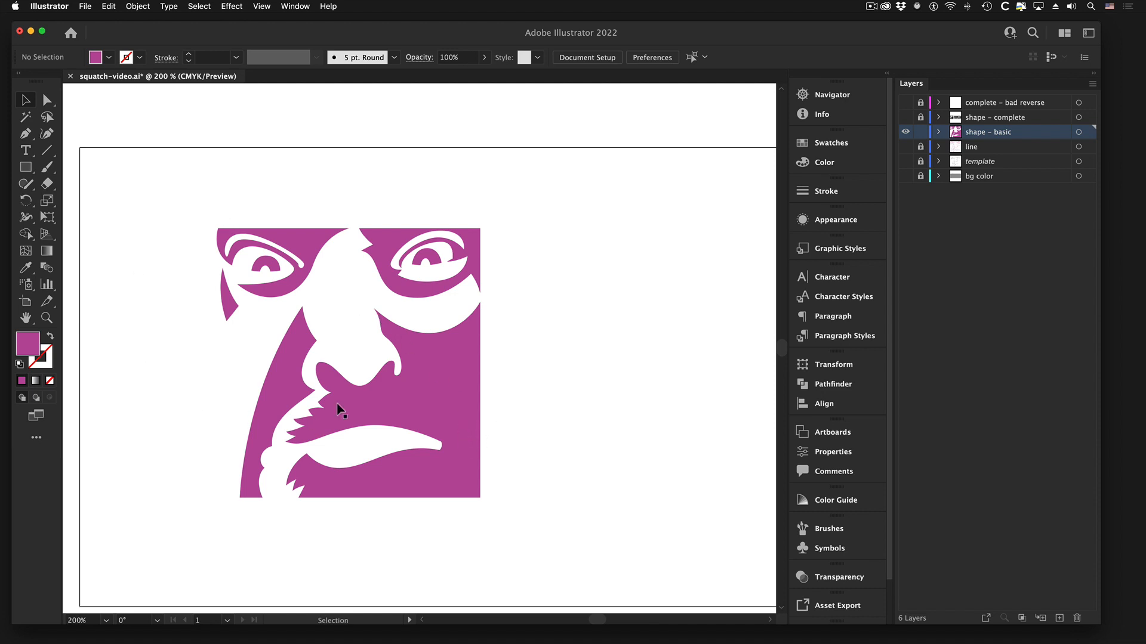
# - Test the compound path by moving the whole face slightly, undo the move and deselect it
pyautogui.click(299, 238)
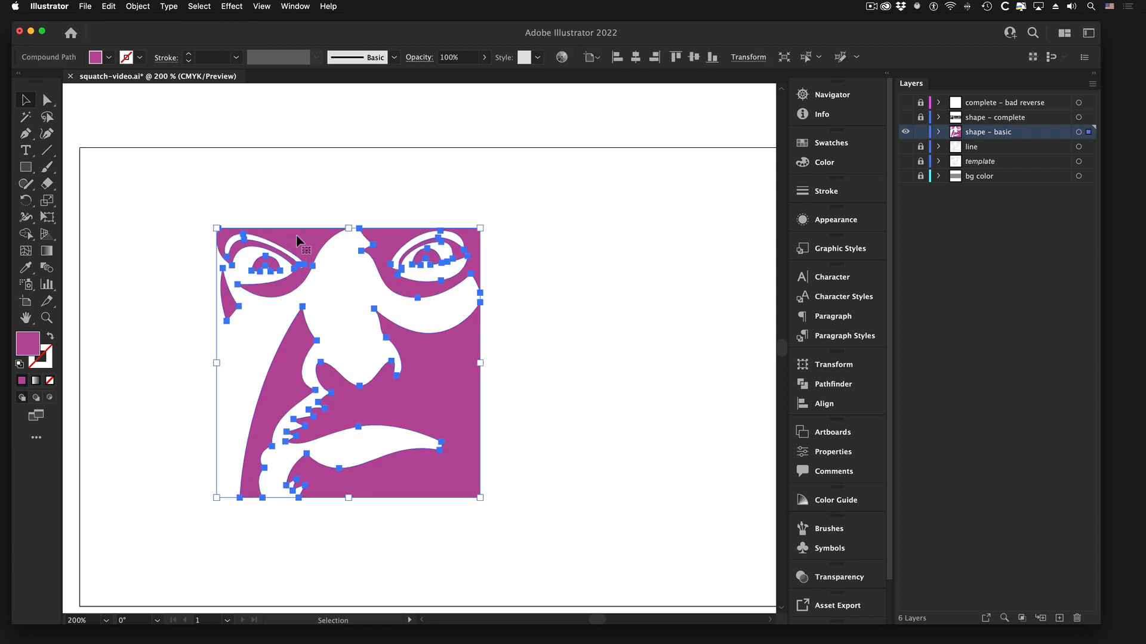
pyautogui.moveTo(278, 343)
pyautogui.mouseDown()
pyautogui.moveTo(353, 332)
pyautogui.moveTo(327, 294)
pyautogui.moveTo(269, 345)
pyautogui.moveTo(276, 333)
pyautogui.mouseUp()
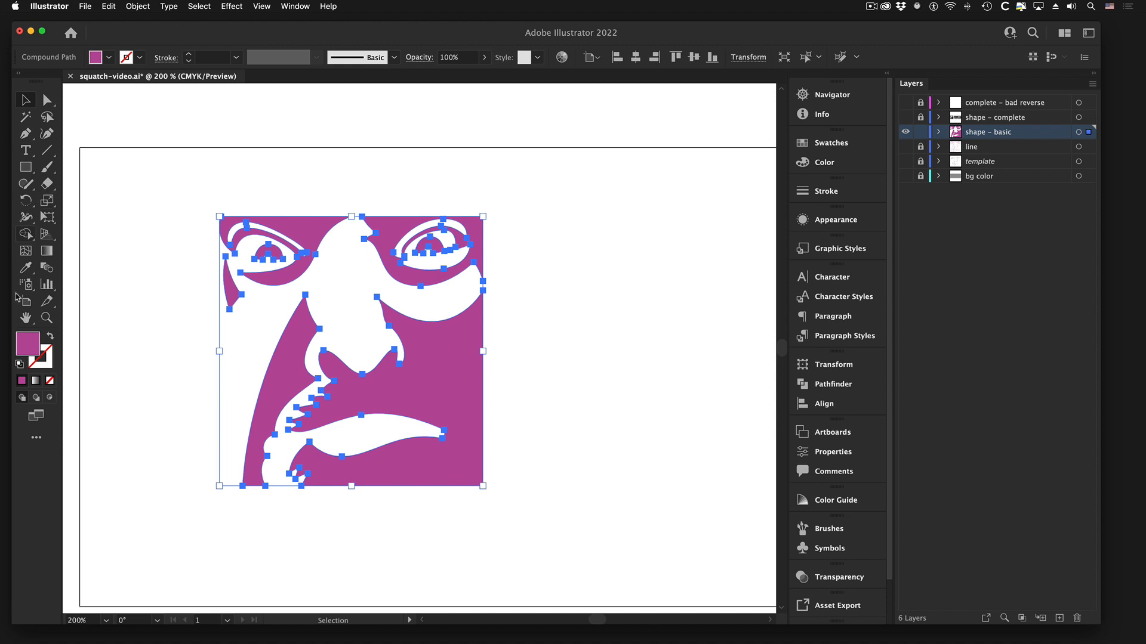
pyautogui.click(106, 6)
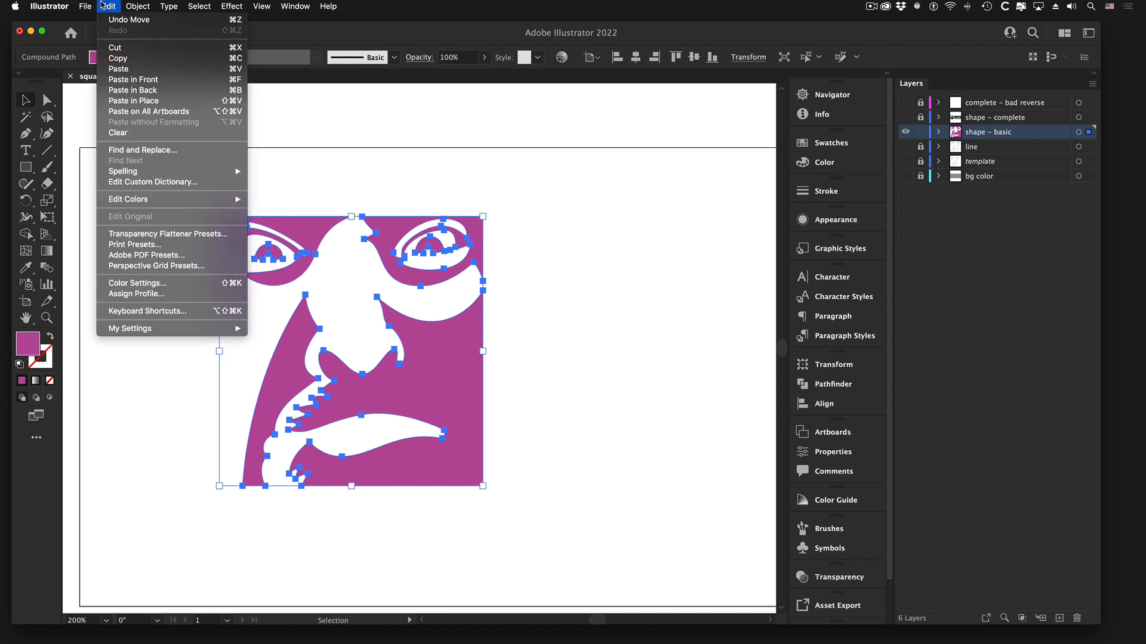
pyautogui.click(129, 20)
pyautogui.click(740, 250)
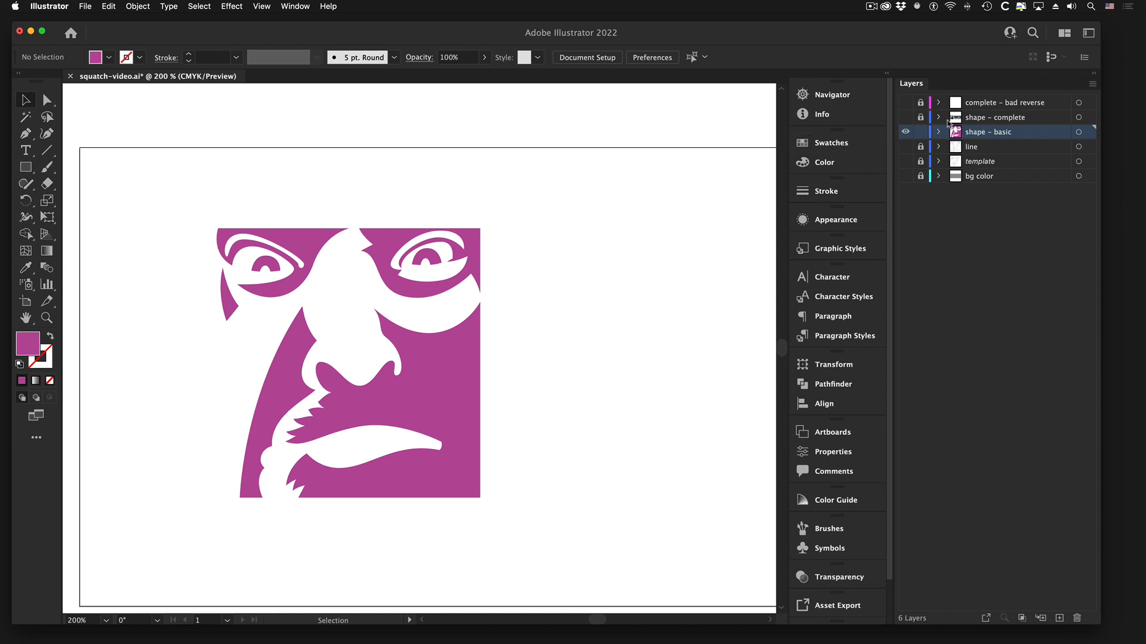
# - Lock and hide the "shape – basic" layer and make the "shape – complete" layer visible and unlocked
pyautogui.click(921, 132)
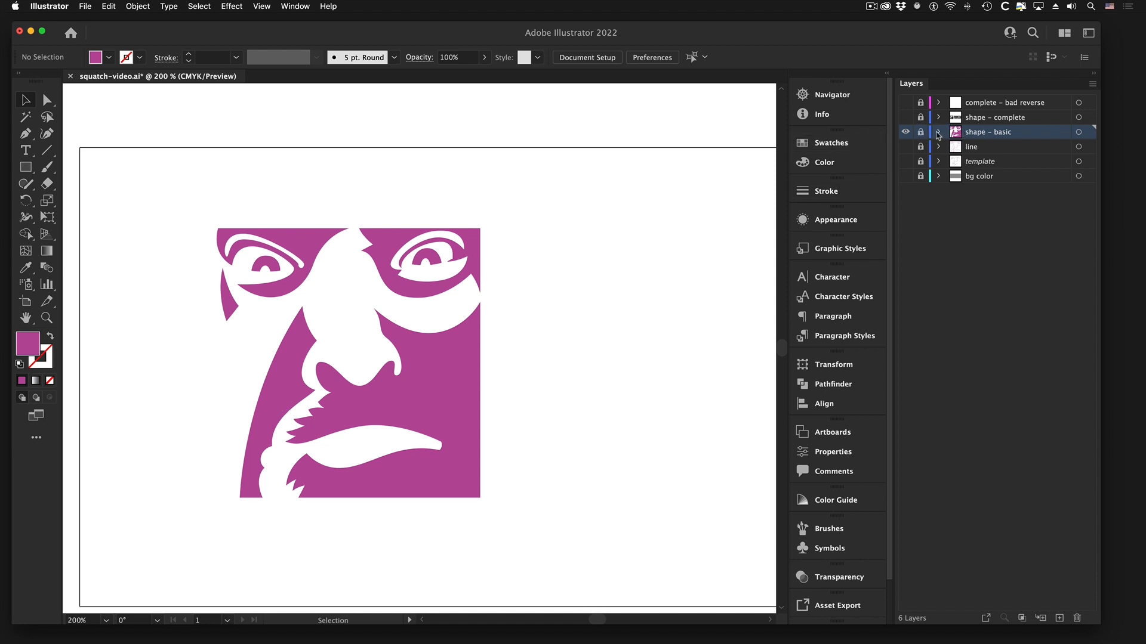
pyautogui.click(906, 132)
pyautogui.click(905, 117)
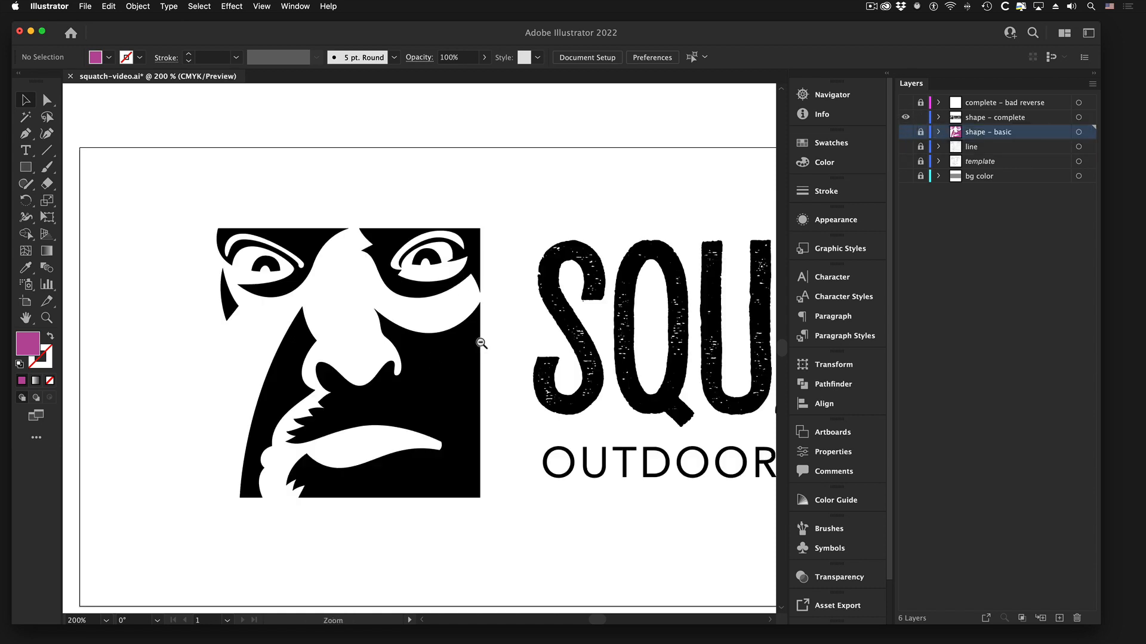
pyautogui.keyDown('alt'); pyautogui.keyDown('super'); pyautogui.click(503, 350); pyautogui.keyUp('super'); pyautogui.keyUp('alt')
pyautogui.moveTo(503, 350); pyautogui.dragTo(452, 351)
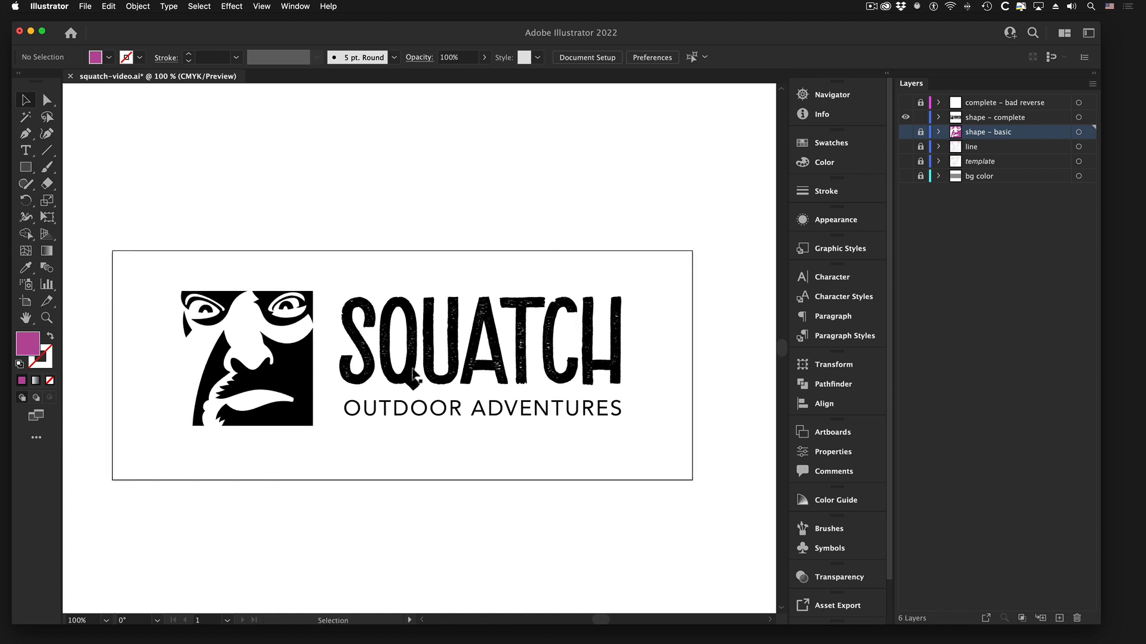
# - Recolor the Sasquatch face and both text lines, SQUATCH and OUTDOOR ADVENTURES, with the white swatch and deselect them
pyautogui.scroll(5, 311, 319)
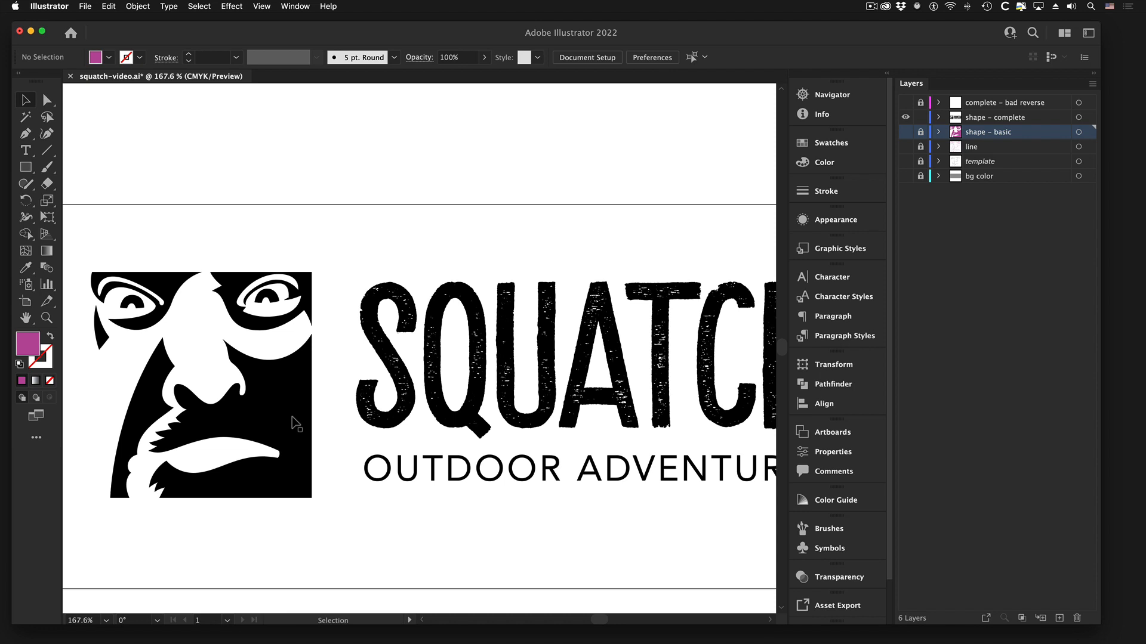
pyautogui.keyDown('alt'); pyautogui.keyDown('super'); pyautogui.click(535, 376); pyautogui.keyUp('super'); pyautogui.keyUp('alt')
pyautogui.keyDown('alt'); pyautogui.keyDown('super'); pyautogui.click(425, 376); pyautogui.keyUp('super'); pyautogui.keyUp('alt')
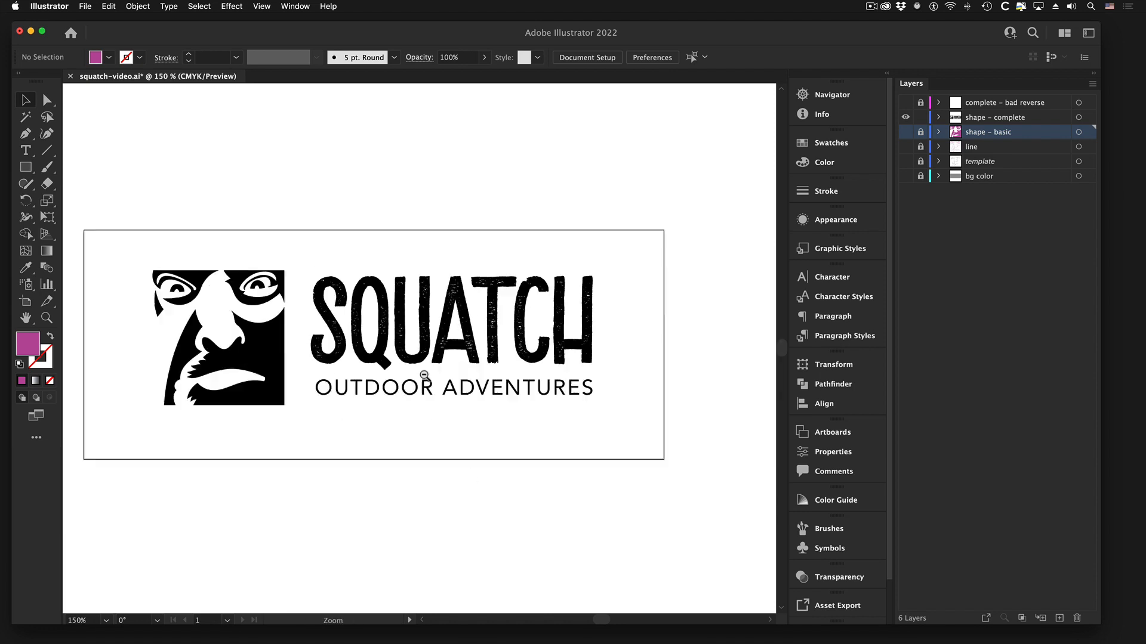
pyautogui.moveTo(430, 362); pyautogui.dragTo(476, 365)
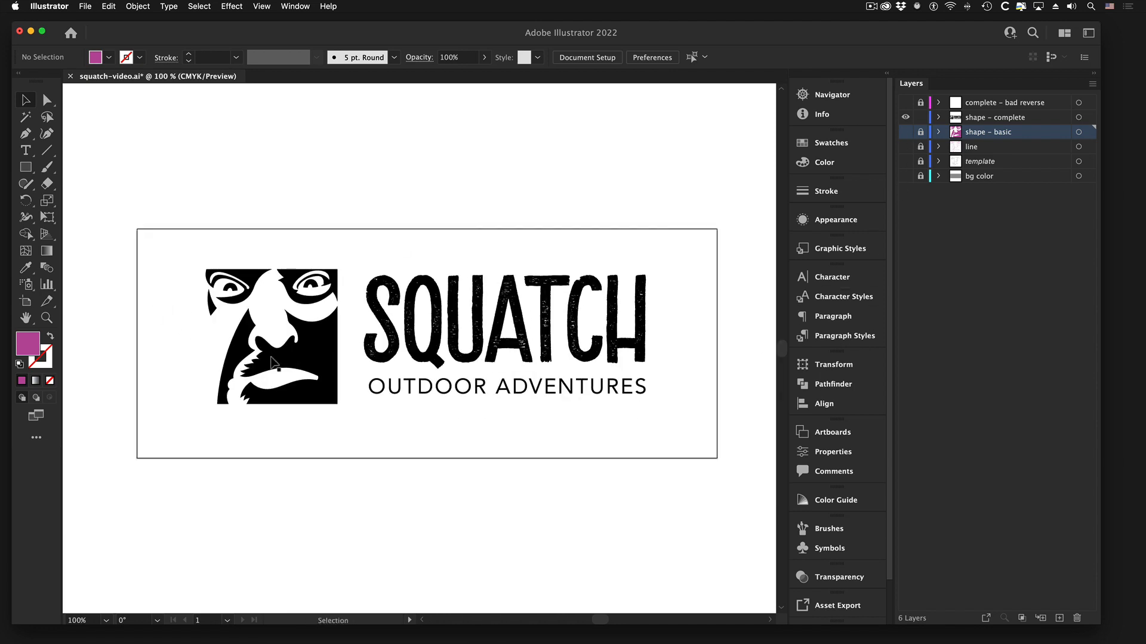
pyautogui.click(324, 347)
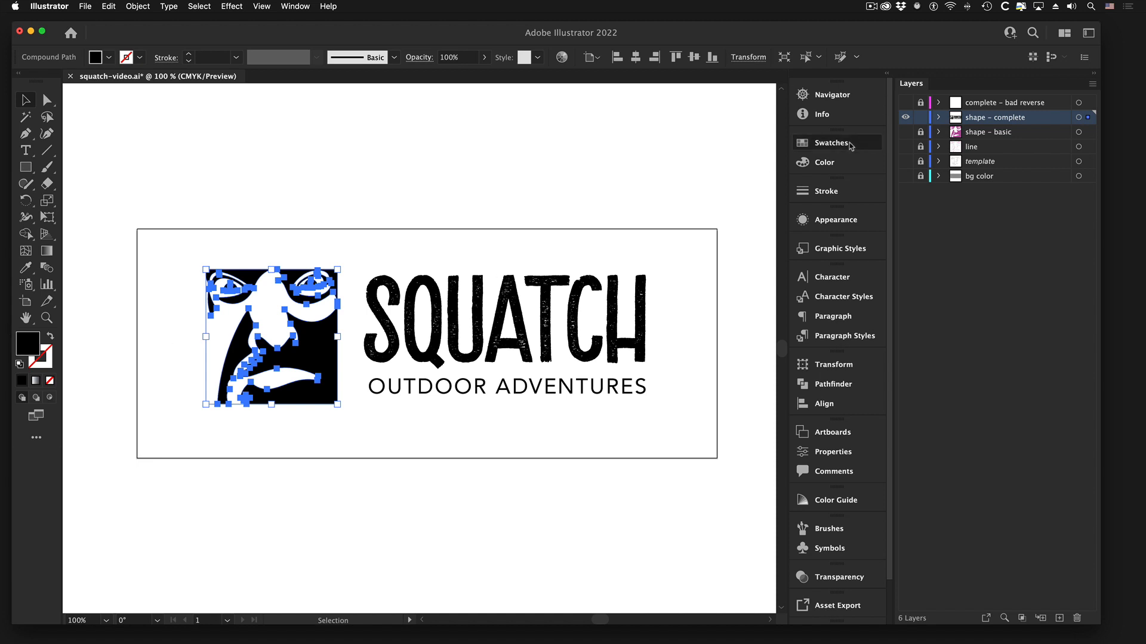
pyautogui.click(831, 143)
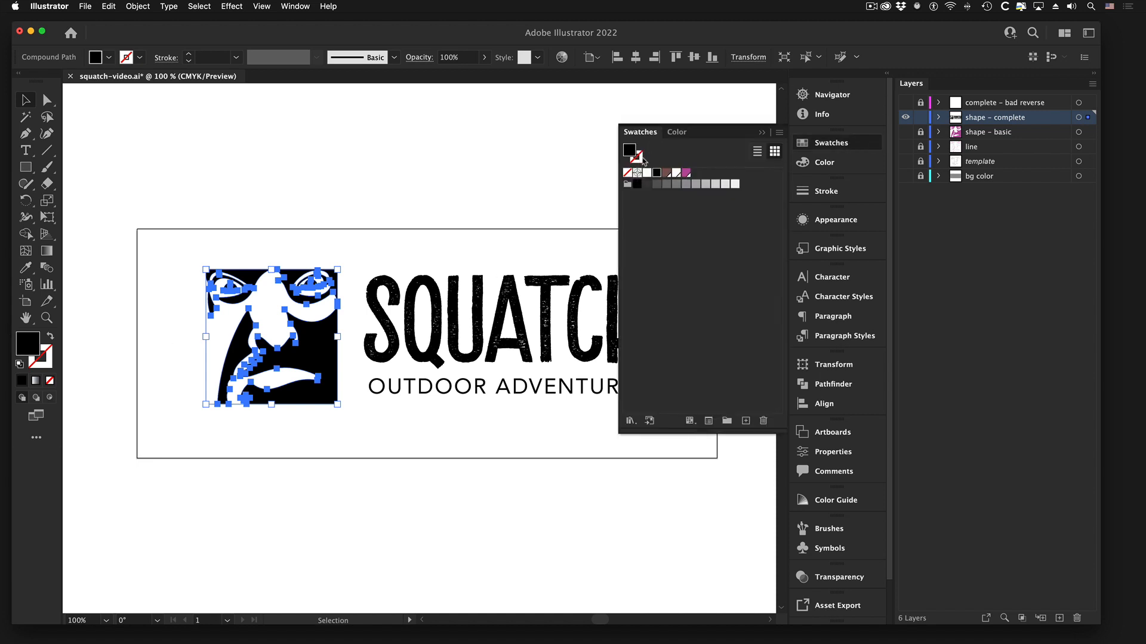
pyautogui.click(676, 173)
pyautogui.click(451, 358)
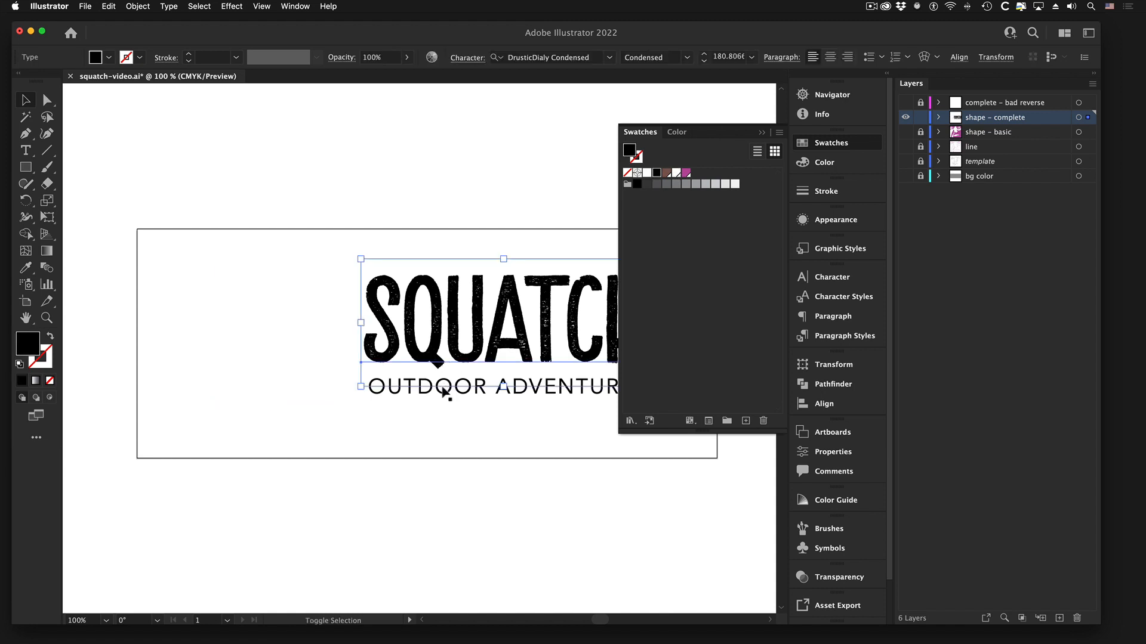
pyautogui.click(676, 173)
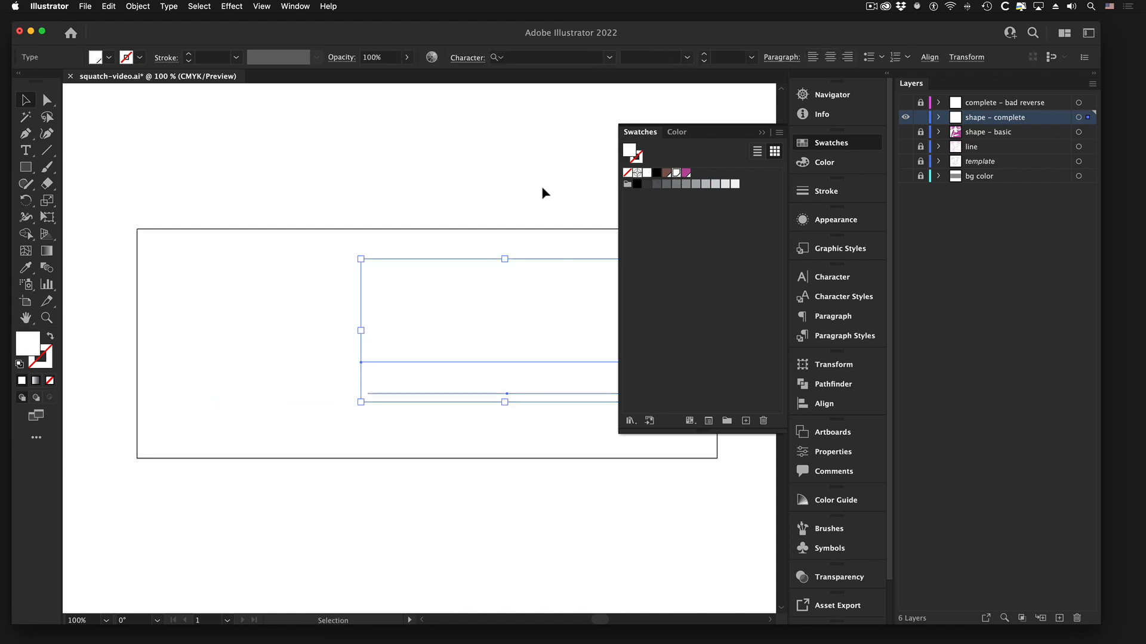
pyautogui.click(541, 187)
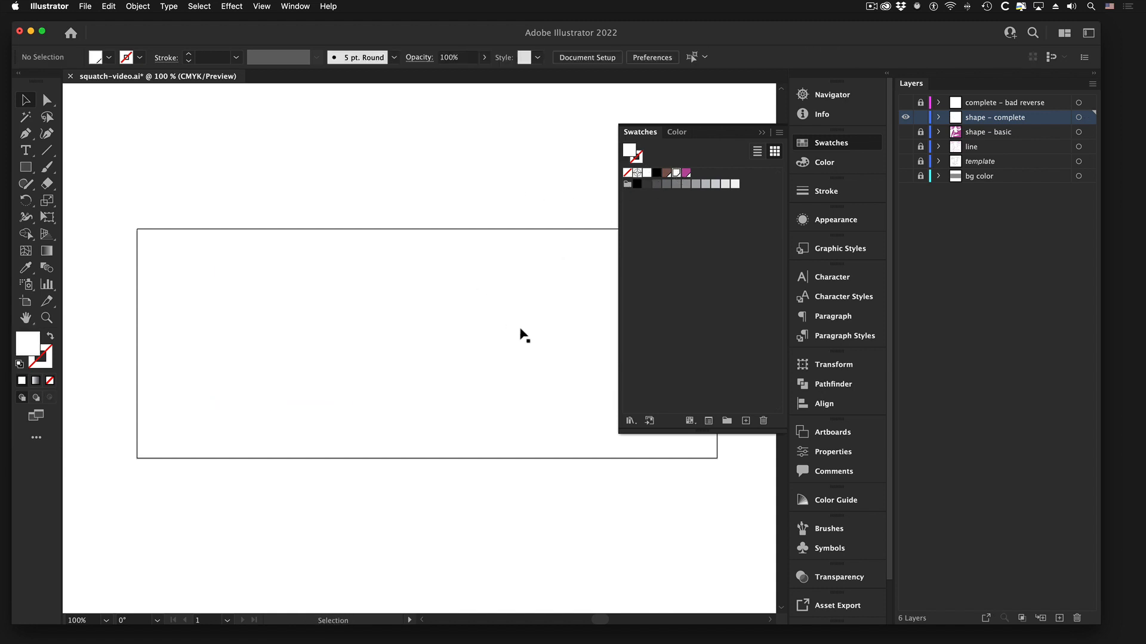
# - Show the "bg color" layer behind the white logo and collapse the swatches
pyautogui.click(906, 176)
pyautogui.hscroll(3, 519, 364)
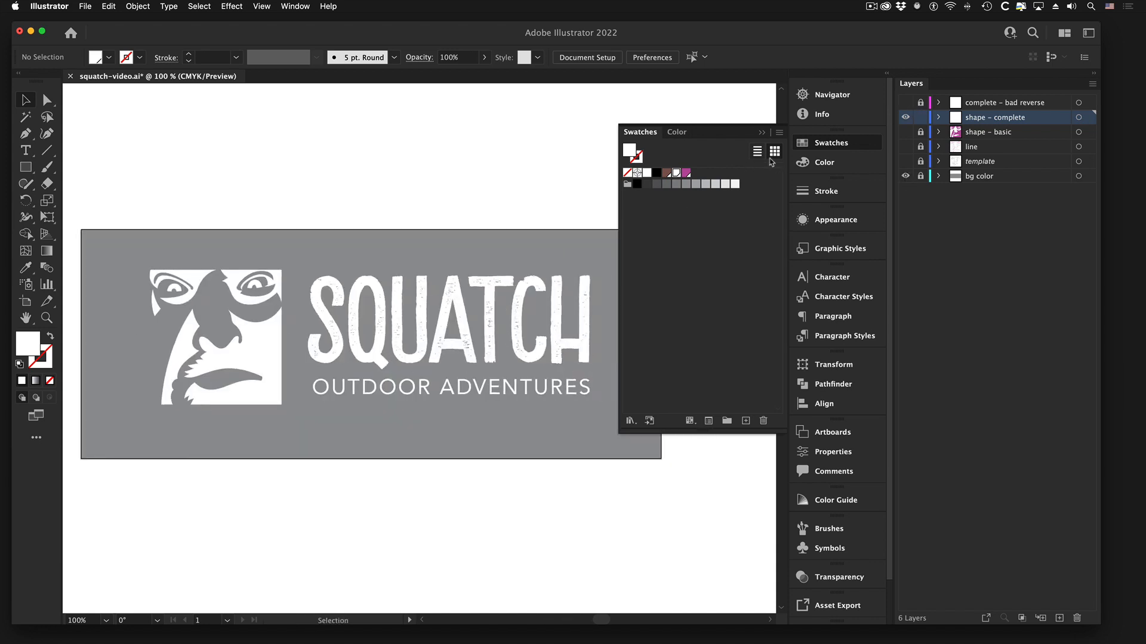
pyautogui.click(830, 145)
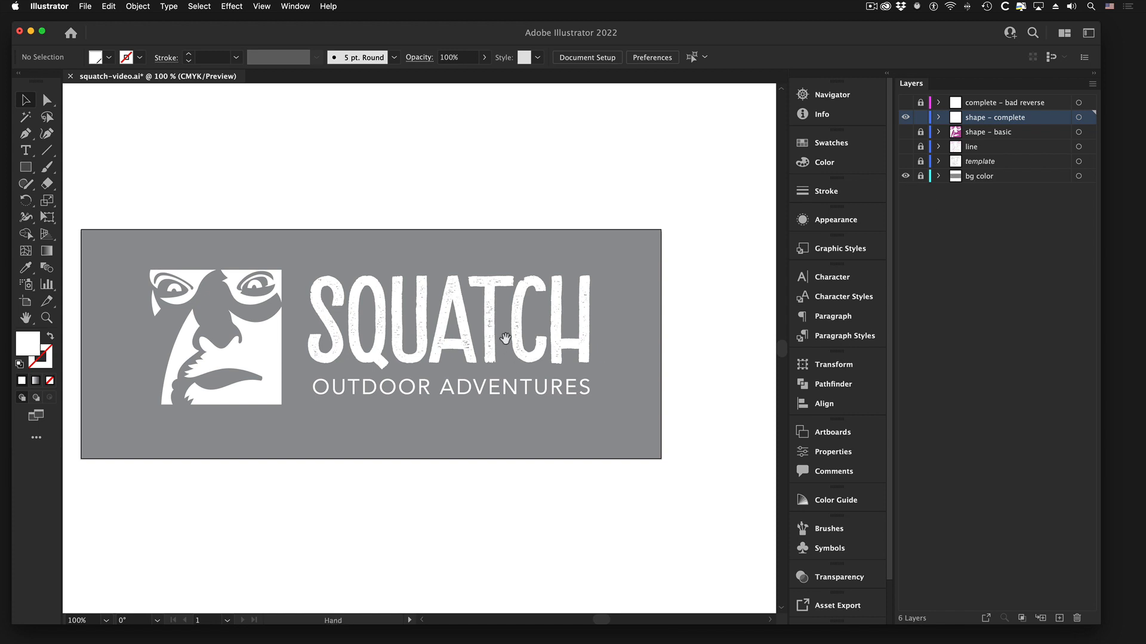
pyautogui.moveTo(552, 333); pyautogui.dragTo(607, 297)
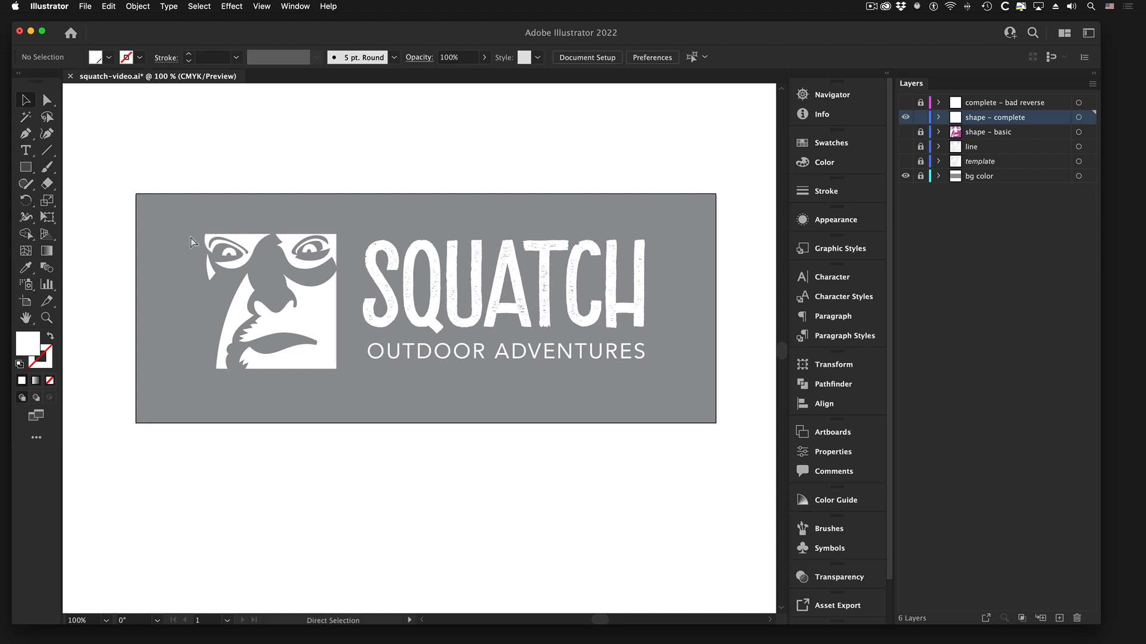
# - Undo the background display and the white recoloring of the face and text, and deselect the face
pyautogui.press('super+z')
pyautogui.press('super+z')
pyautogui.press('super+z')
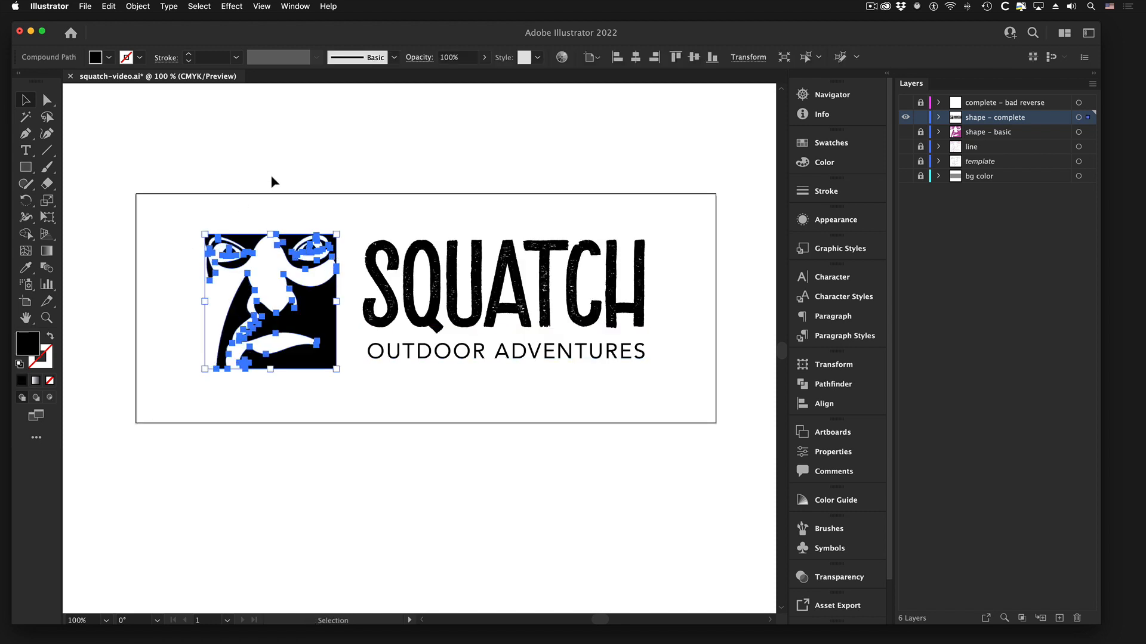
pyautogui.click(271, 177)
pyautogui.press('z')
pyautogui.moveTo(228, 330); pyautogui.dragTo(258, 360)
pyautogui.press('v')
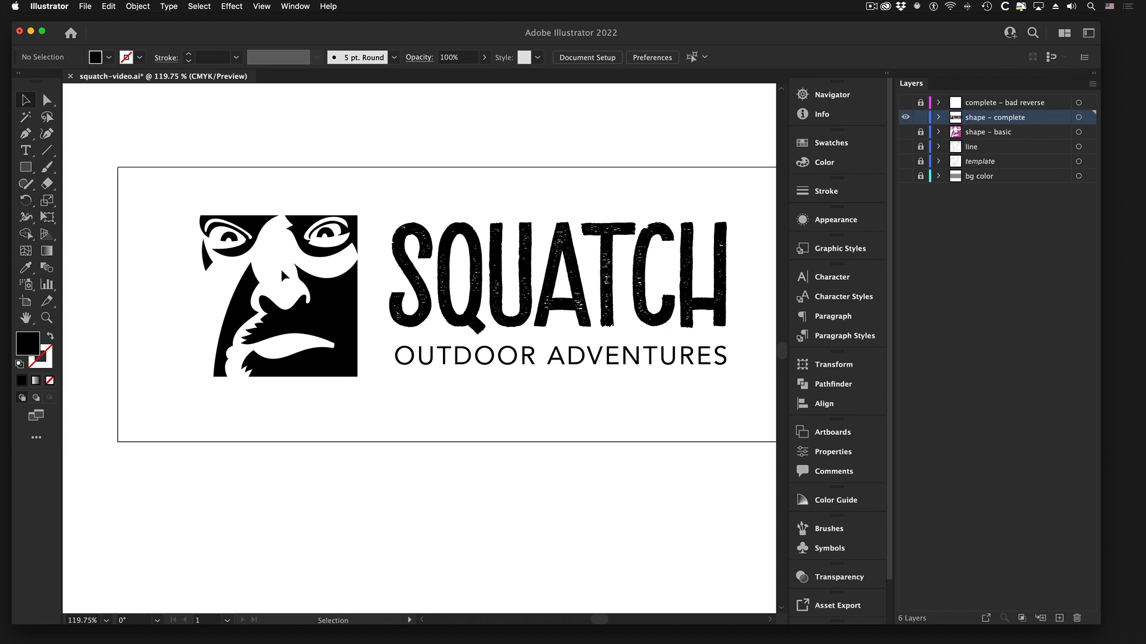
# - Show the "complete – bad reverse" and "bg color" layers, and lock and hide the "shape – complete" layer
pyautogui.click(905, 104)
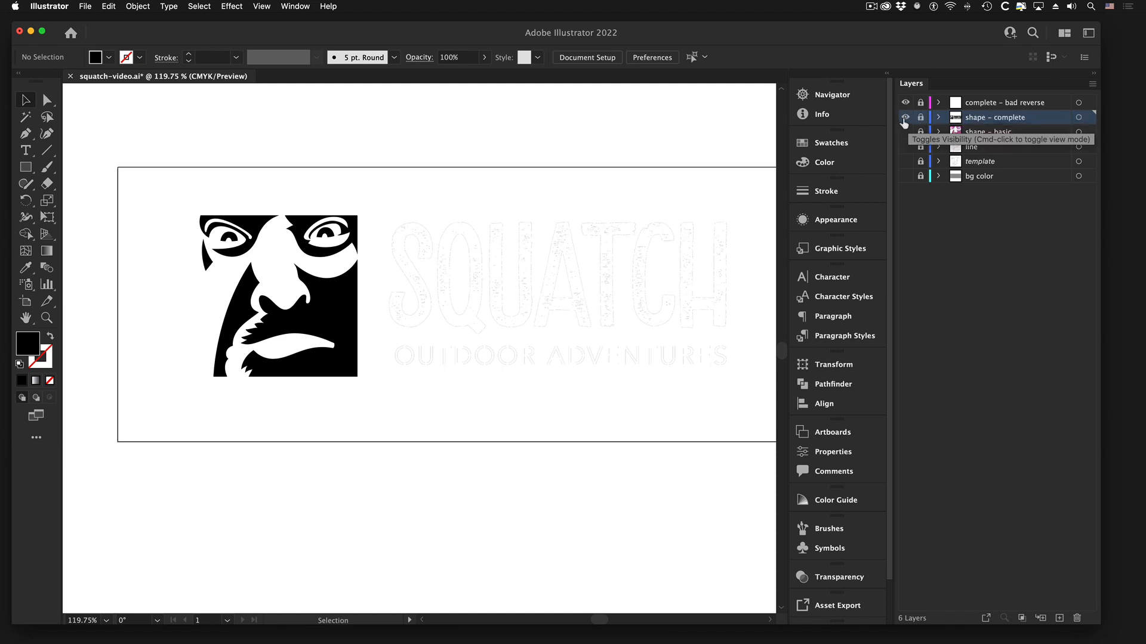
pyautogui.click(906, 117)
pyautogui.click(905, 176)
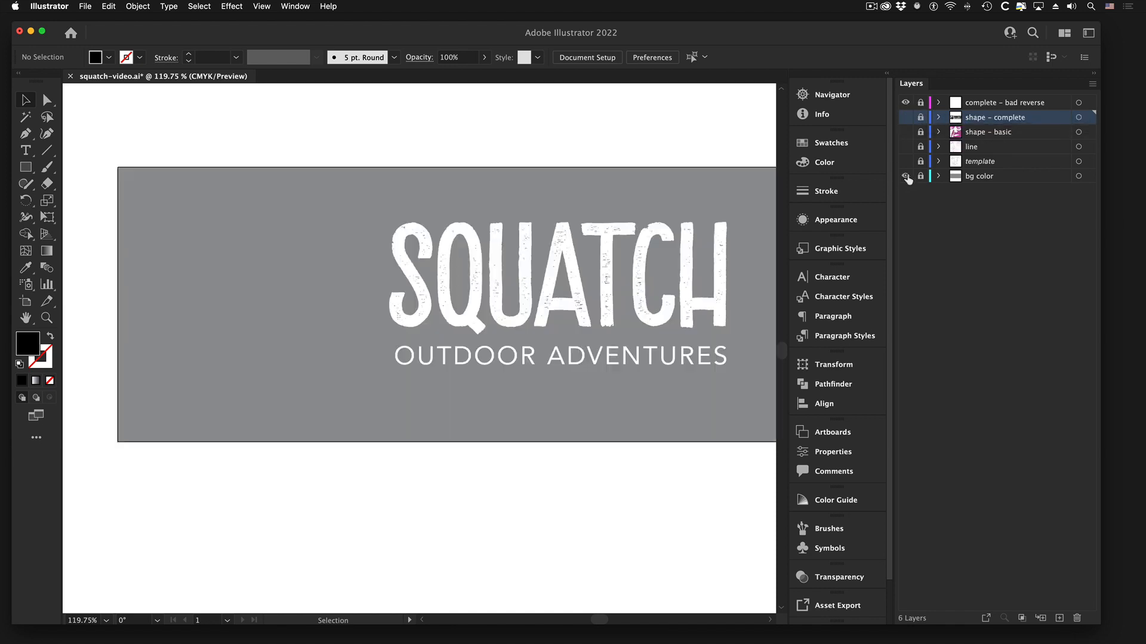
# - Hide the "complete – bad reverse" layer, and show and unlock the "shape – complete" layer
pyautogui.click(905, 103)
pyautogui.click(906, 103)
pyautogui.click(905, 104)
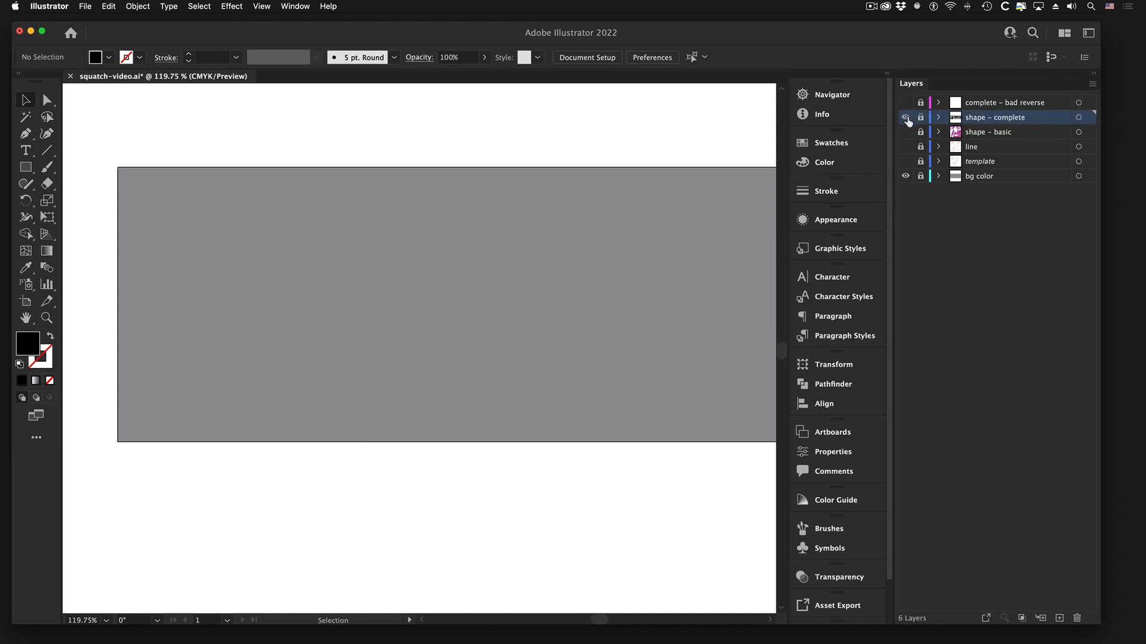
pyautogui.click(906, 117)
pyautogui.click(920, 119)
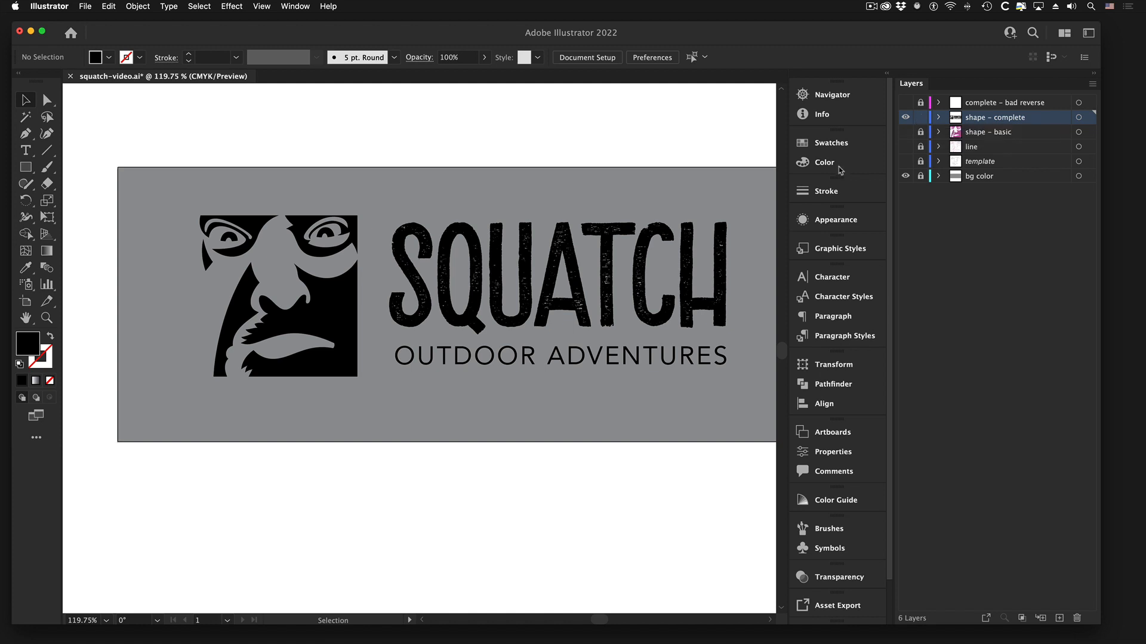
# - Delete the "complete – bad reverse" layer and leave nothing selected on the artboard
pyautogui.click(958, 105)
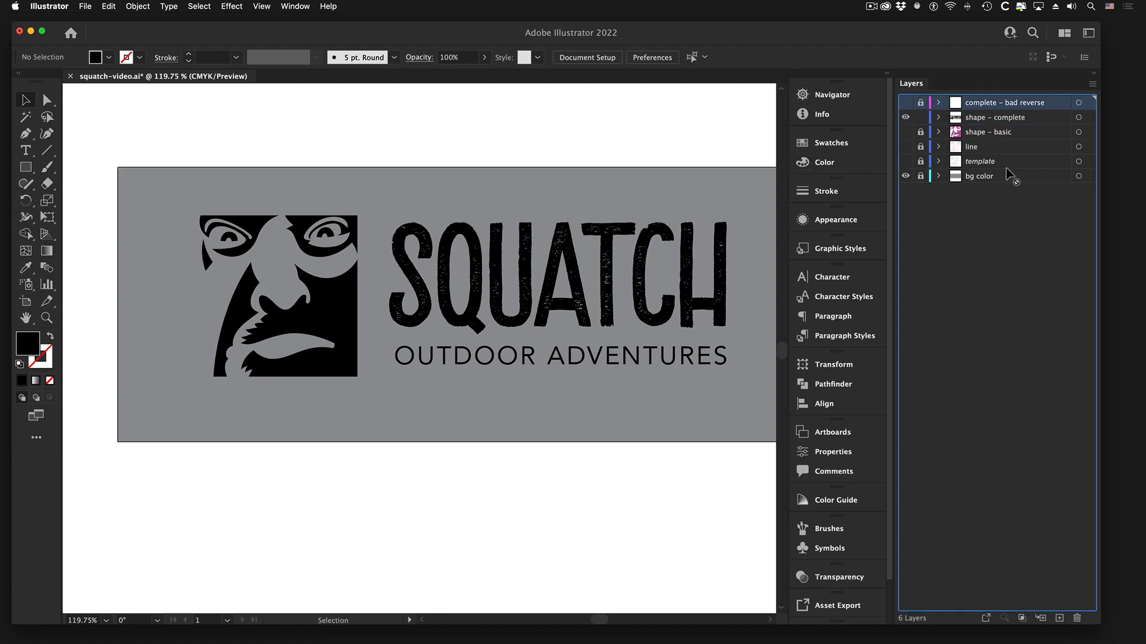
pyautogui.click(1077, 618)
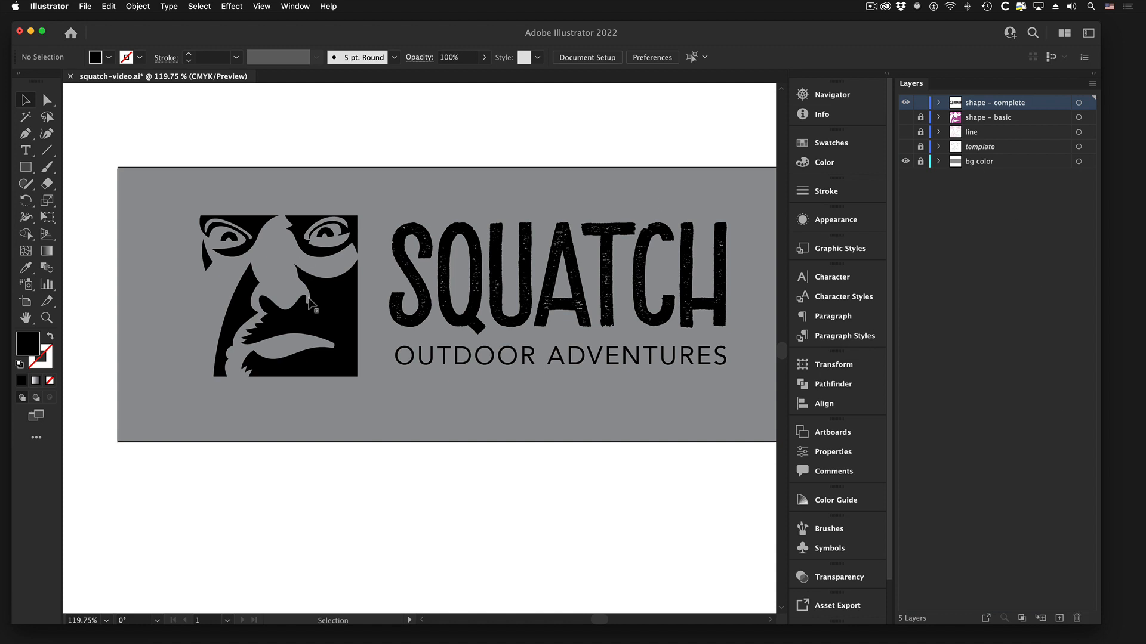
pyautogui.click(355, 300)
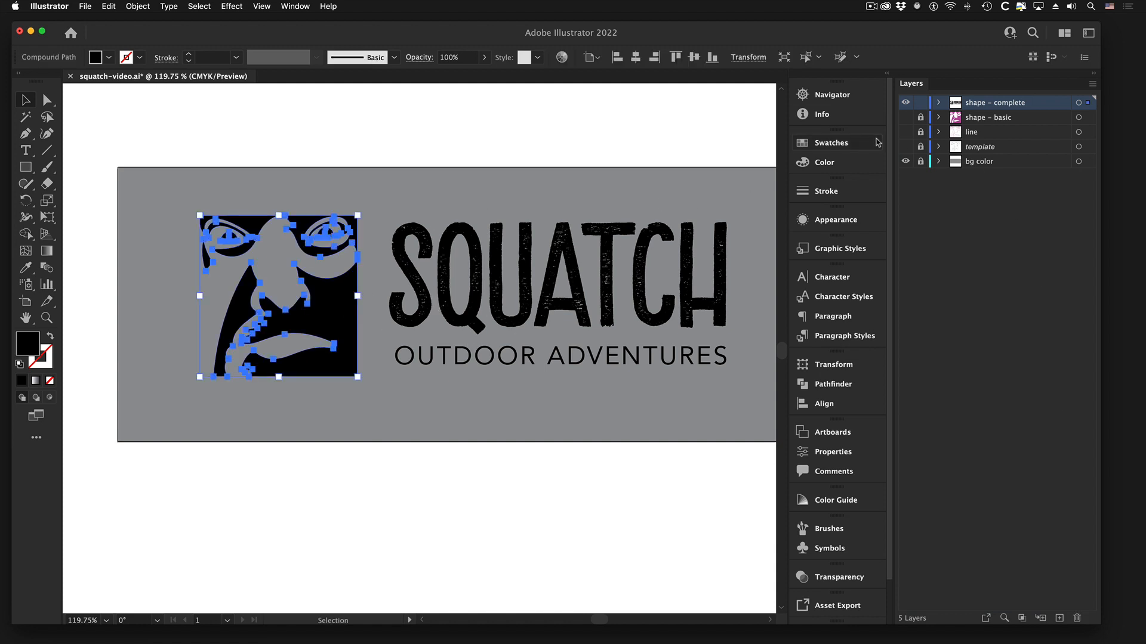
pyautogui.click(921, 118)
pyautogui.click(430, 168)
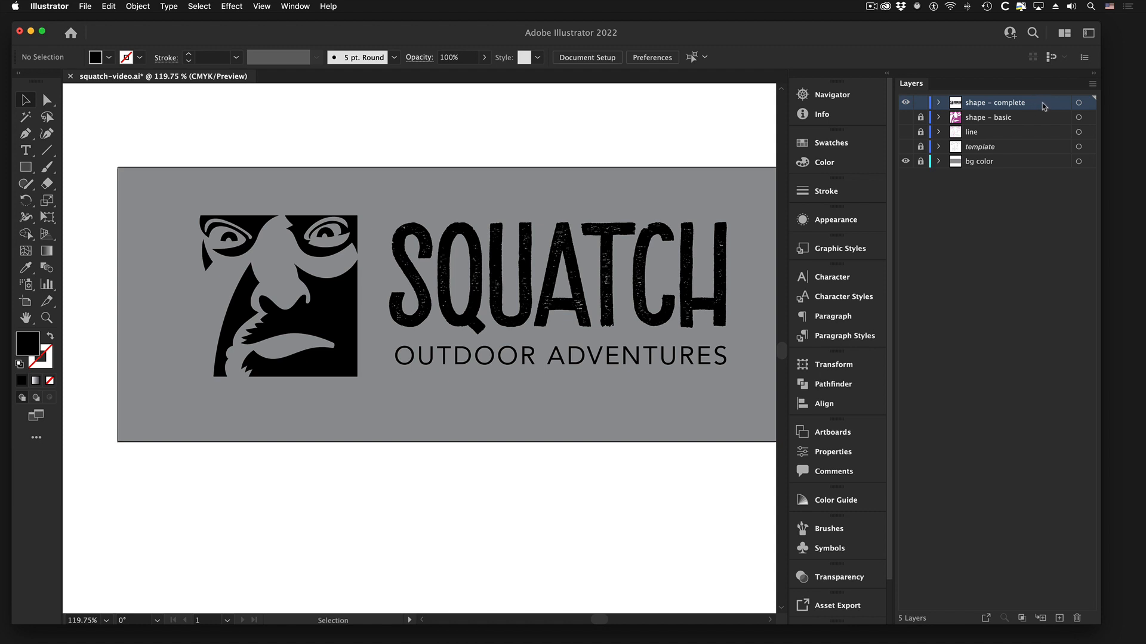
# - Duplicate the "shape – complete" layer, and lock and hide the original
pyautogui.moveTo(1044, 106); pyautogui.dragTo(1059, 617)
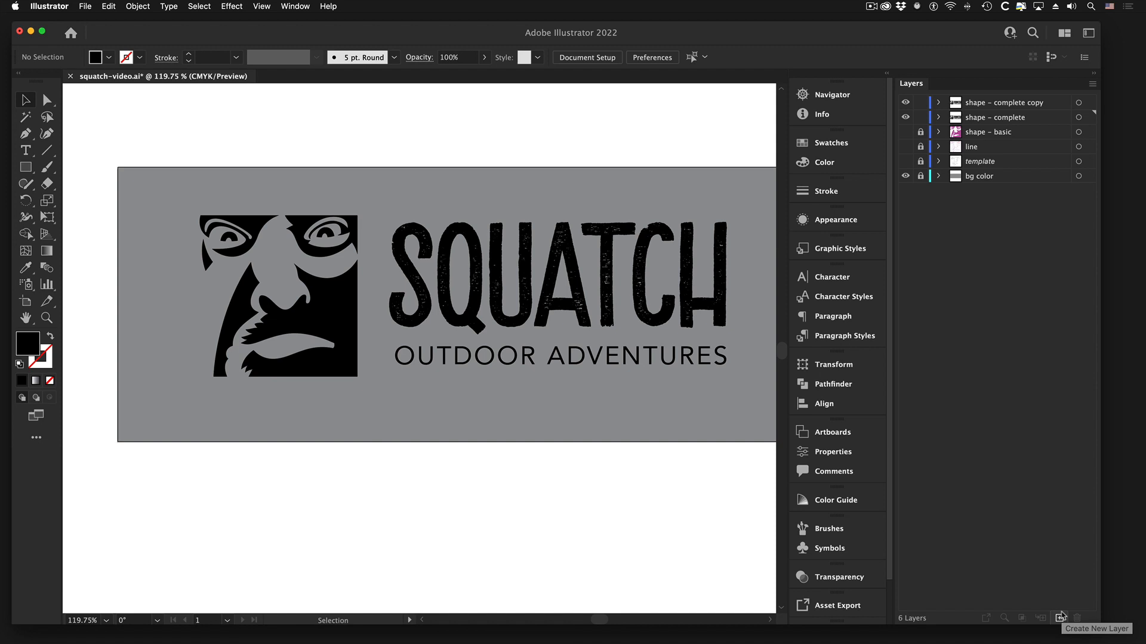
pyautogui.click(920, 117)
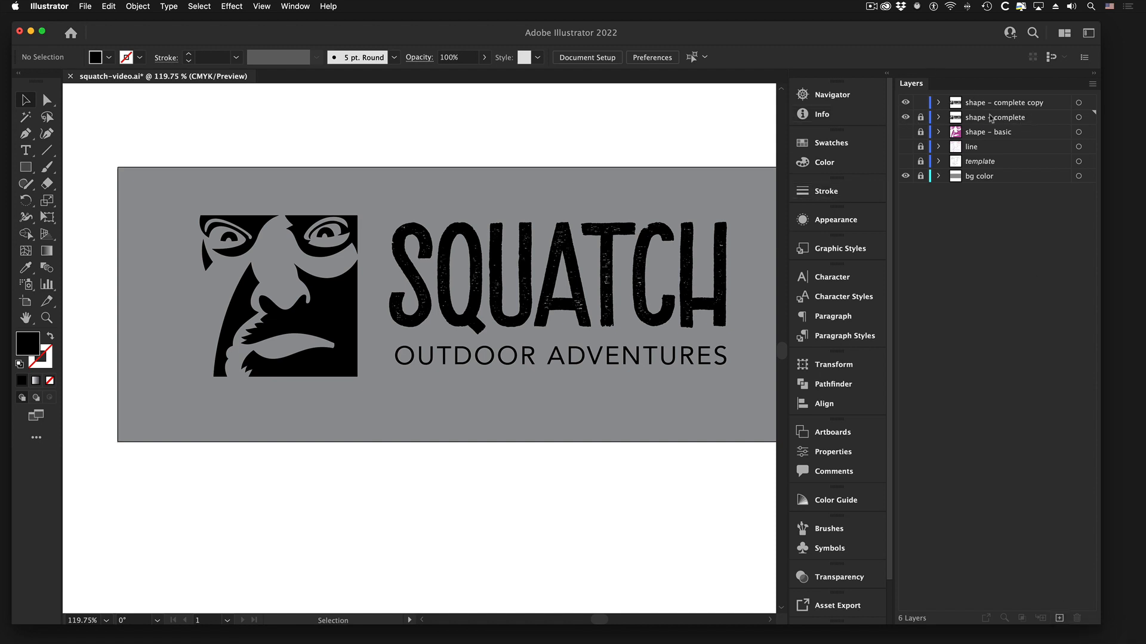
pyautogui.click(906, 117)
# - Recolor the Sasquatch face on the duplicated layer with the magenta swatch and deselect it
pyautogui.click(341, 299)
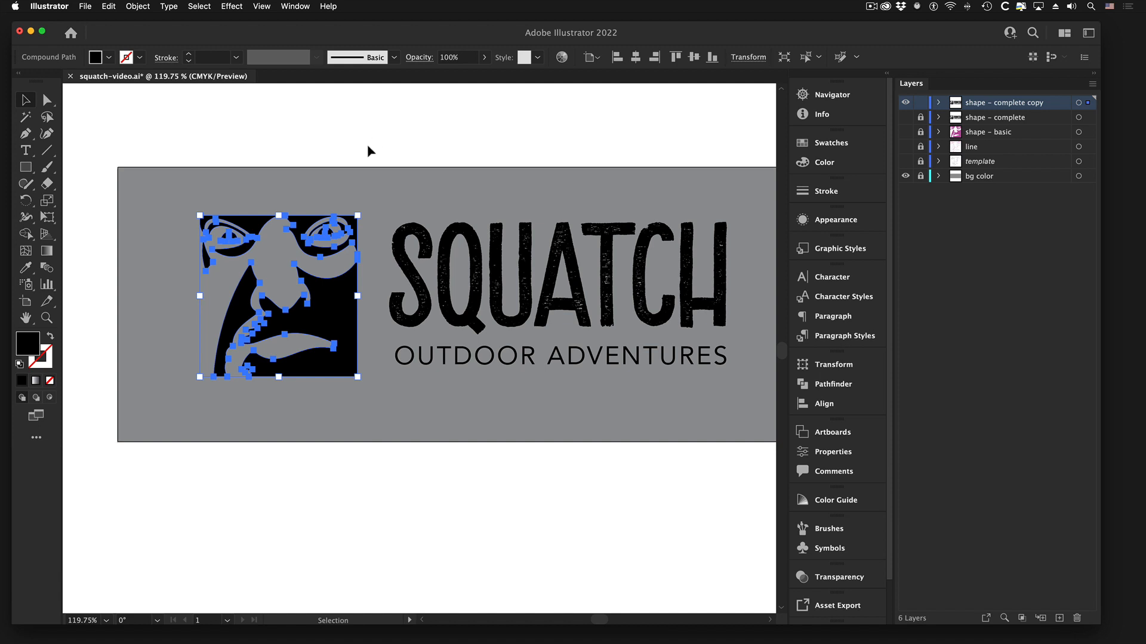
pyautogui.click(836, 143)
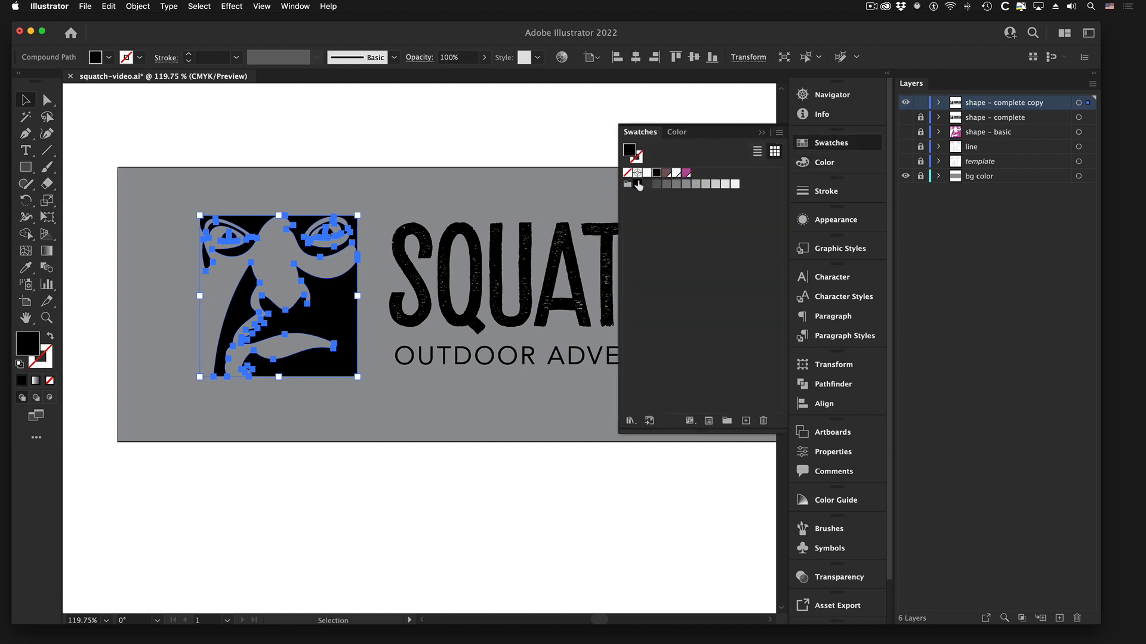
pyautogui.click(685, 173)
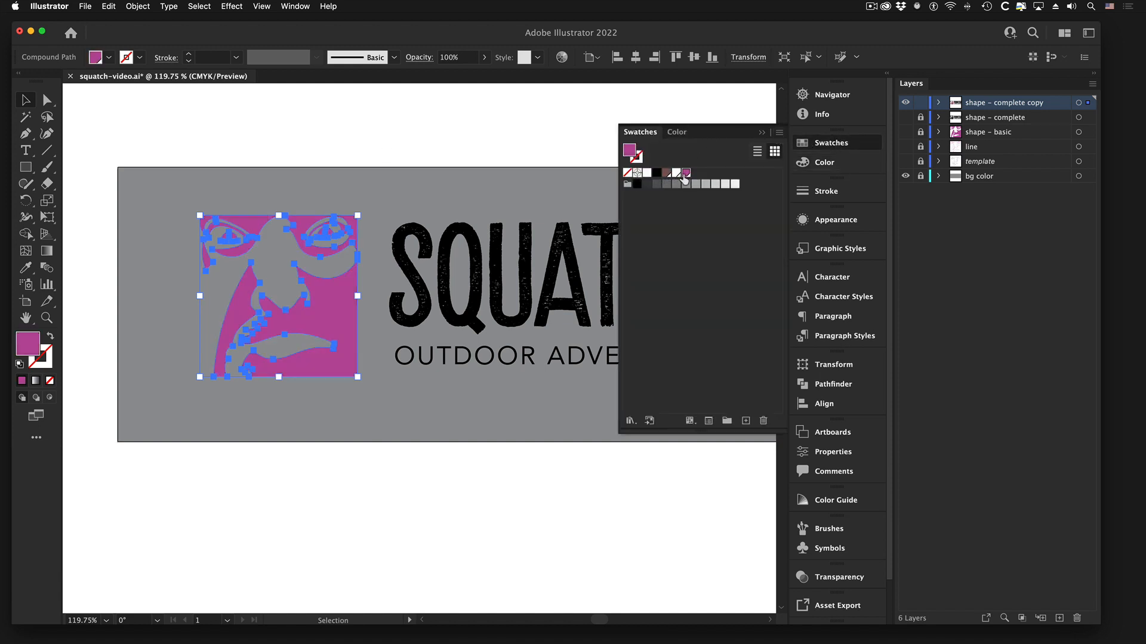
pyautogui.click(364, 127)
# - Draw a rectangle slightly larger than the face, covering it completely, and fill it with the brown swatch
pyautogui.press('z')
pyautogui.moveTo(166, 235); pyautogui.dragTo(241, 245)
pyautogui.press('space')
pyautogui.moveTo(356, 314)
pyautogui.mouseDown()
pyautogui.moveTo(364, 266)
pyautogui.moveTo(351, 309)
pyautogui.mouseUp()
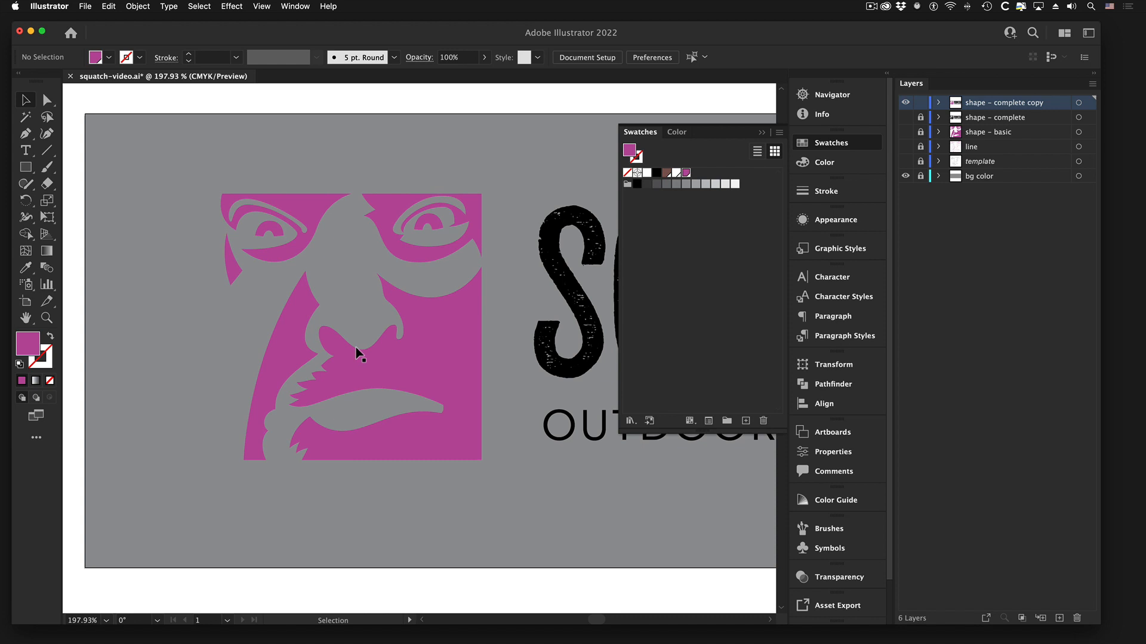
pyautogui.press('space')
pyautogui.moveTo(471, 316); pyautogui.dragTo(447, 322)
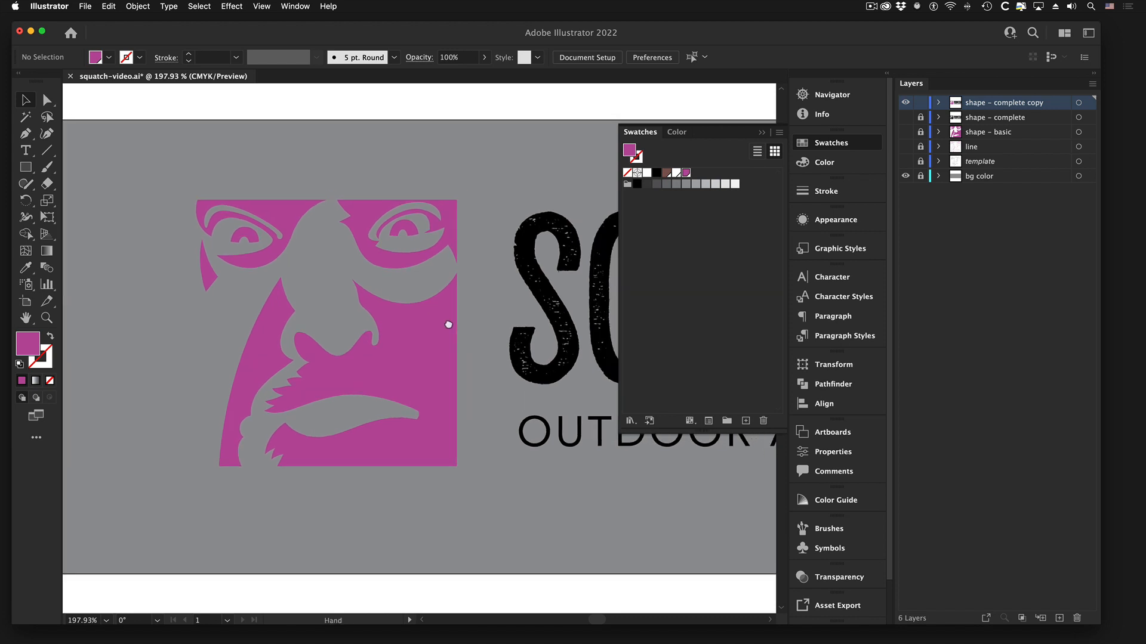
pyautogui.click(432, 338)
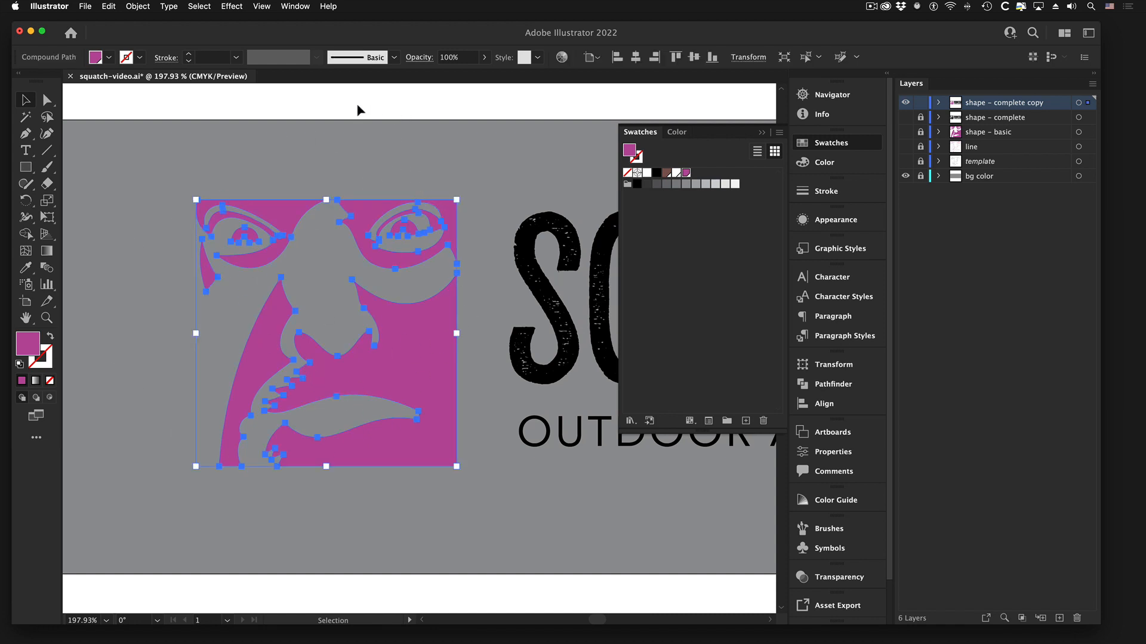
pyautogui.click(318, 97)
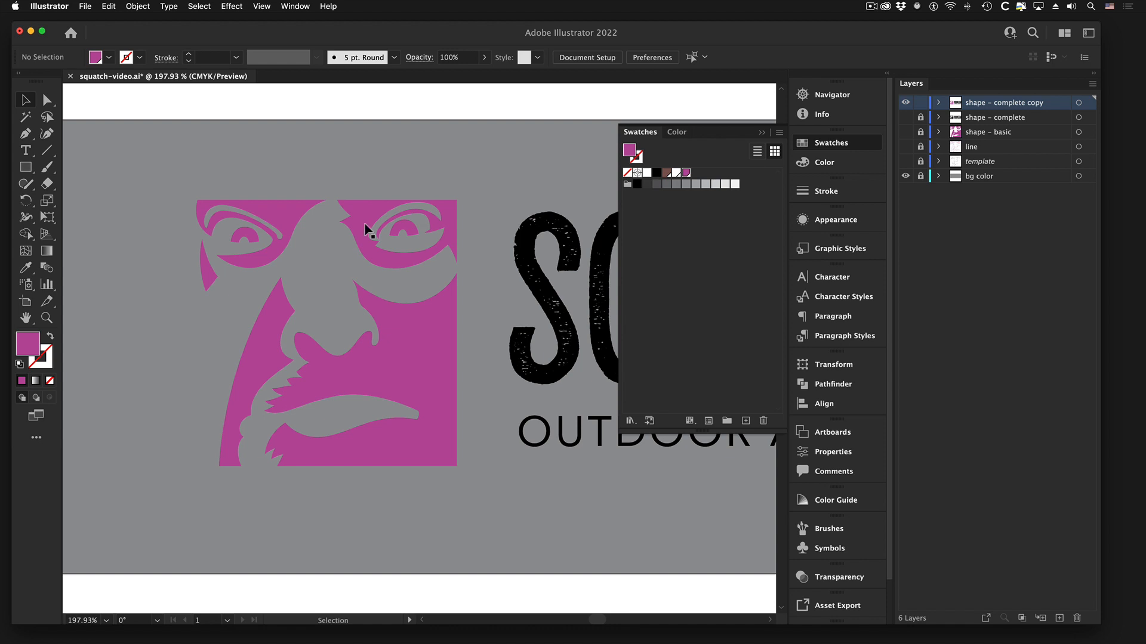
pyautogui.click(28, 168)
pyautogui.moveTo(185, 187); pyautogui.dragTo(469, 476)
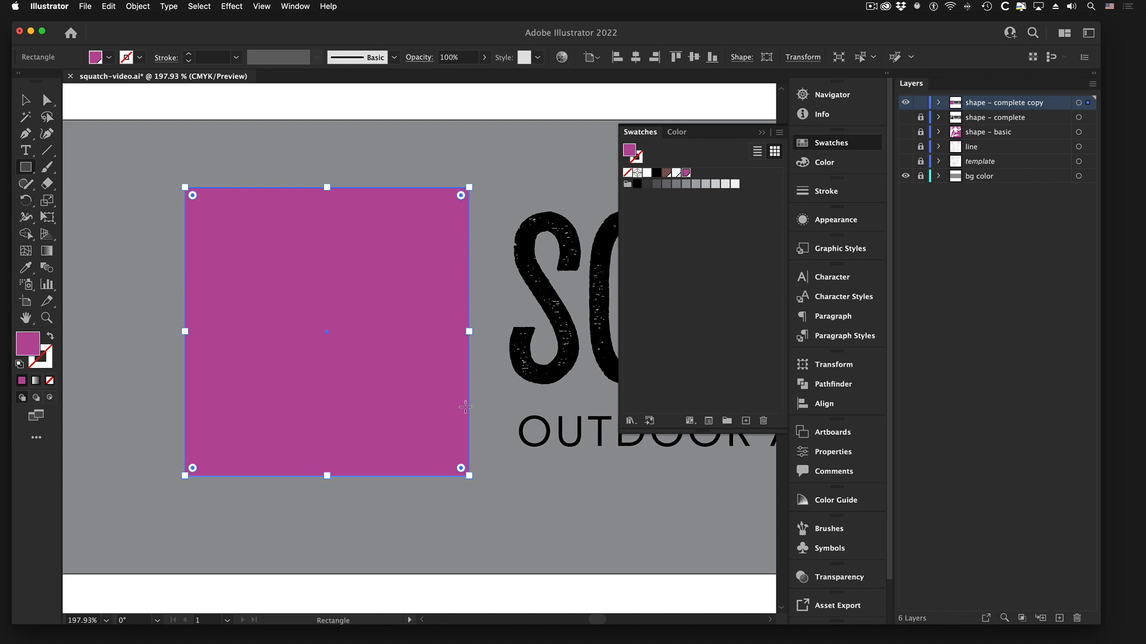
pyautogui.click(666, 174)
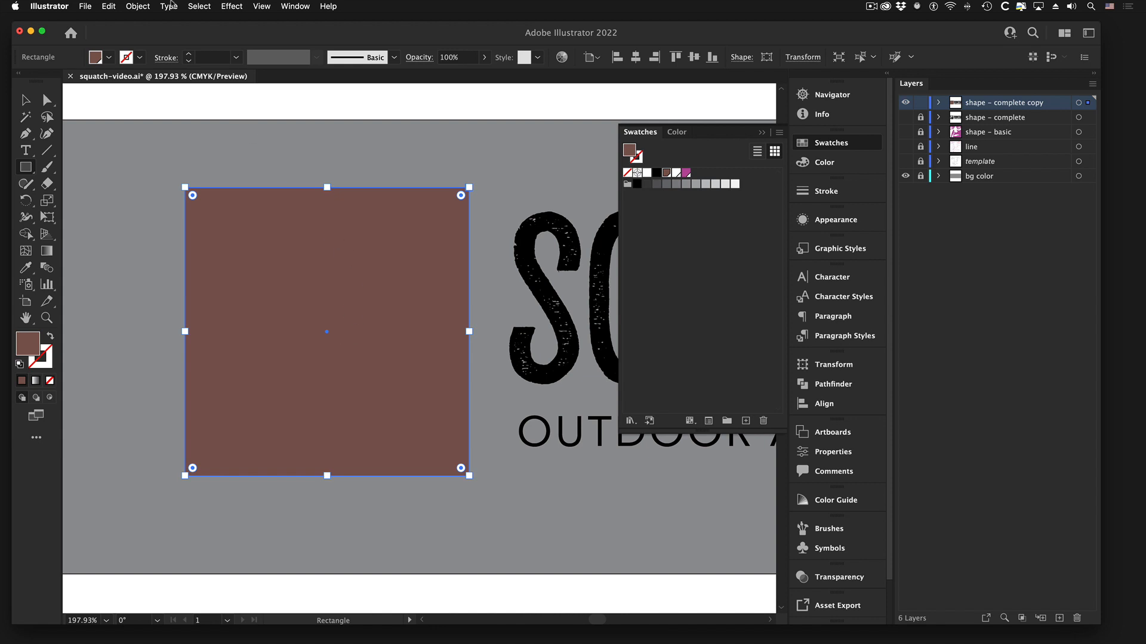
# - Send the brown rectangle behind the face and extend its lower edge slightly, to about 214 by 221 pt overall
pyautogui.click(136, 6)
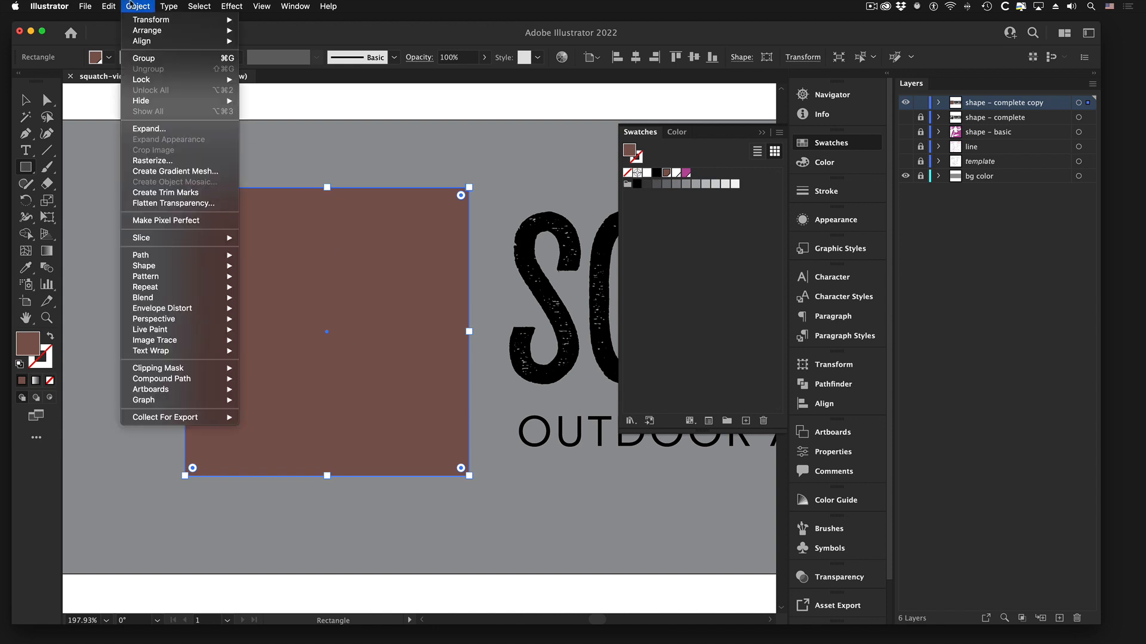
pyautogui.moveTo(145, 33)
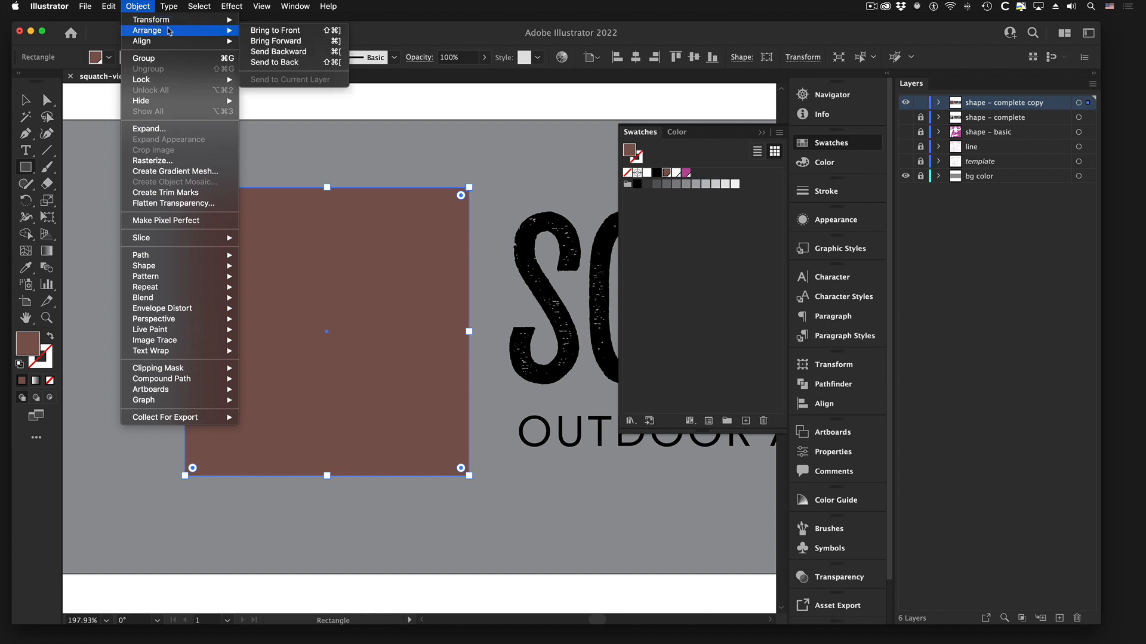
pyautogui.click(275, 63)
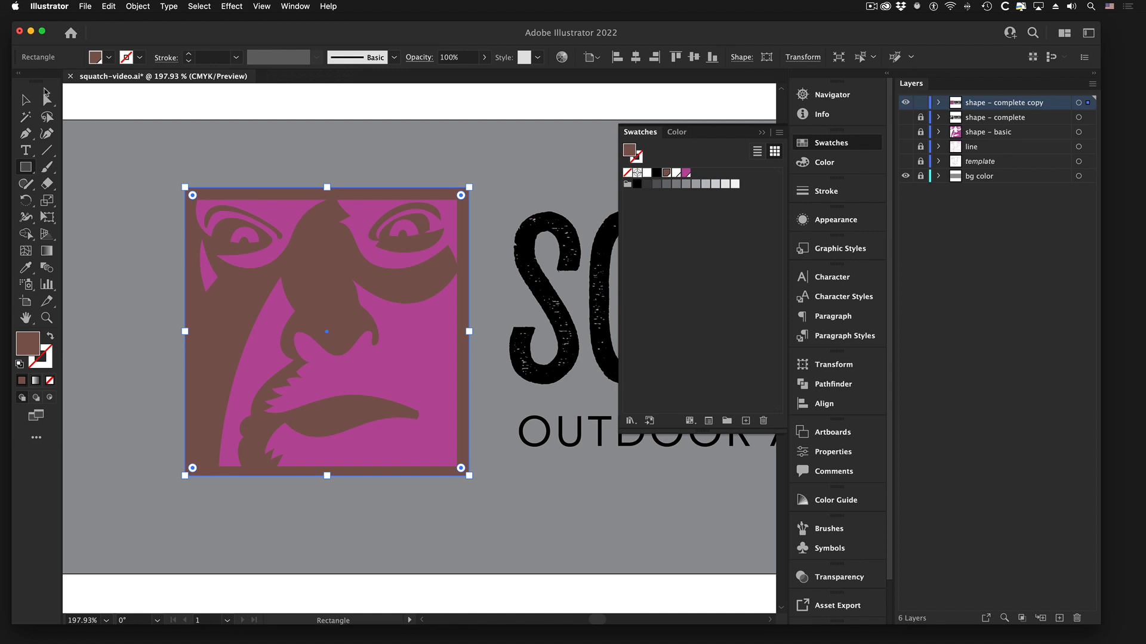
pyautogui.click(26, 100)
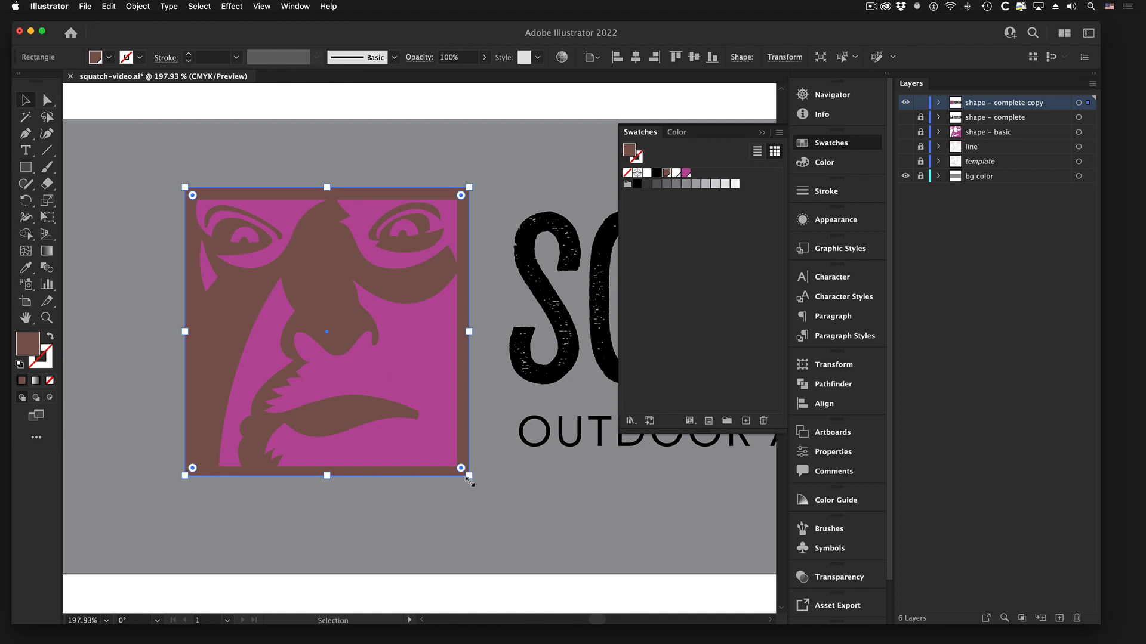
pyautogui.moveTo(469, 475); pyautogui.dragTo(472, 484)
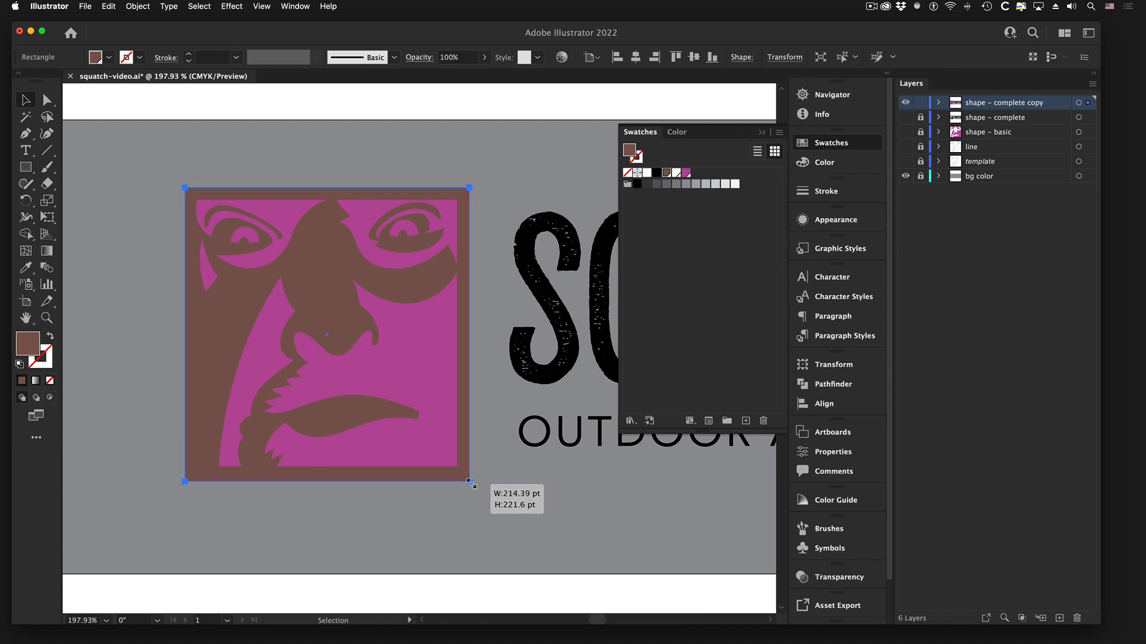
pyautogui.moveTo(471, 483); pyautogui.dragTo(471, 482)
# - Recolor the face with the white swatch, deselect it and check it against the brown rectangle
pyautogui.click(276, 218)
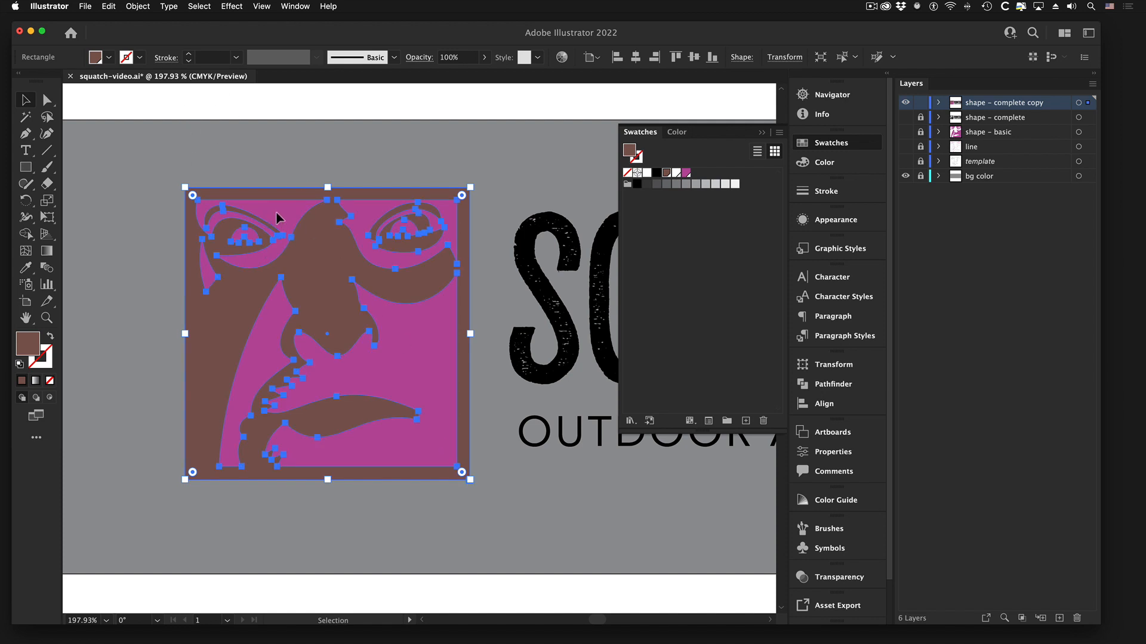
pyautogui.click(647, 172)
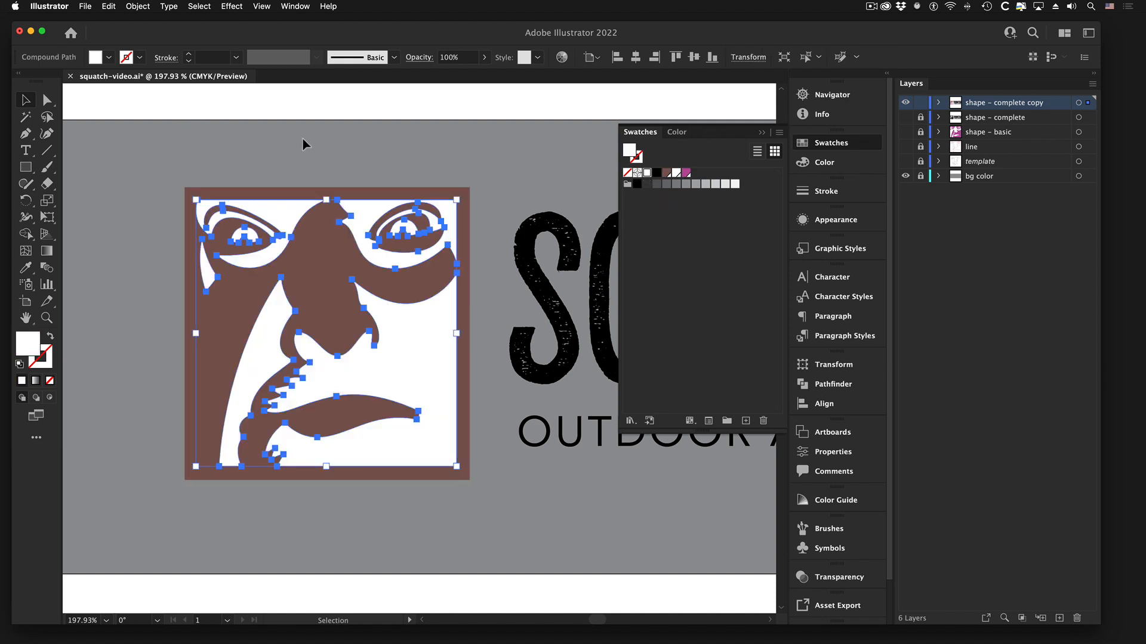
pyautogui.click(308, 110)
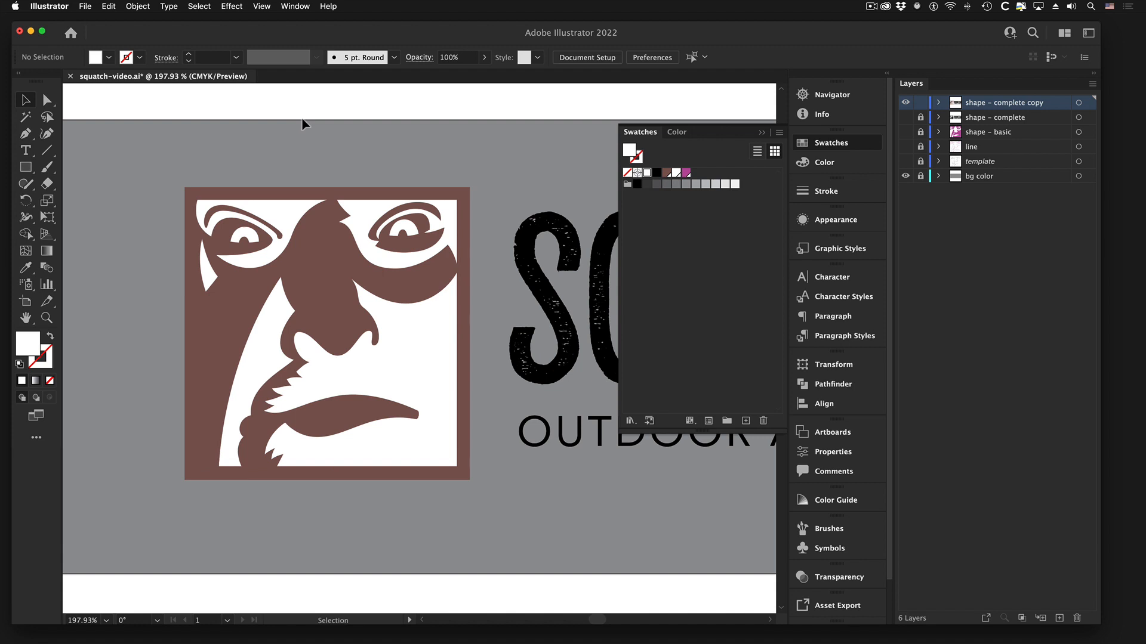
pyautogui.keyDown('alt'); pyautogui.keyDown('super'); pyautogui.click(402, 363); pyautogui.keyUp('super'); pyautogui.keyUp('alt')
pyautogui.keyDown('alt'); pyautogui.keyDown('super'); pyautogui.click(402, 363); pyautogui.keyUp('super'); pyautogui.keyUp('alt')
pyautogui.moveTo(392, 352); pyautogui.dragTo(266, 360)
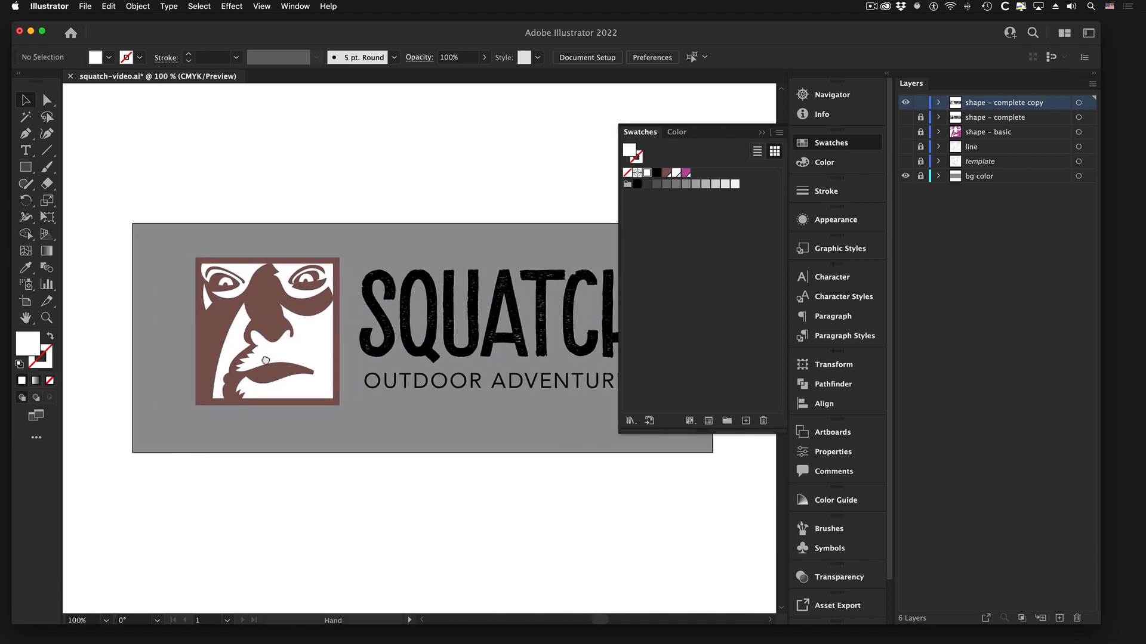
pyautogui.moveTo(257, 303); pyautogui.dragTo(334, 365)
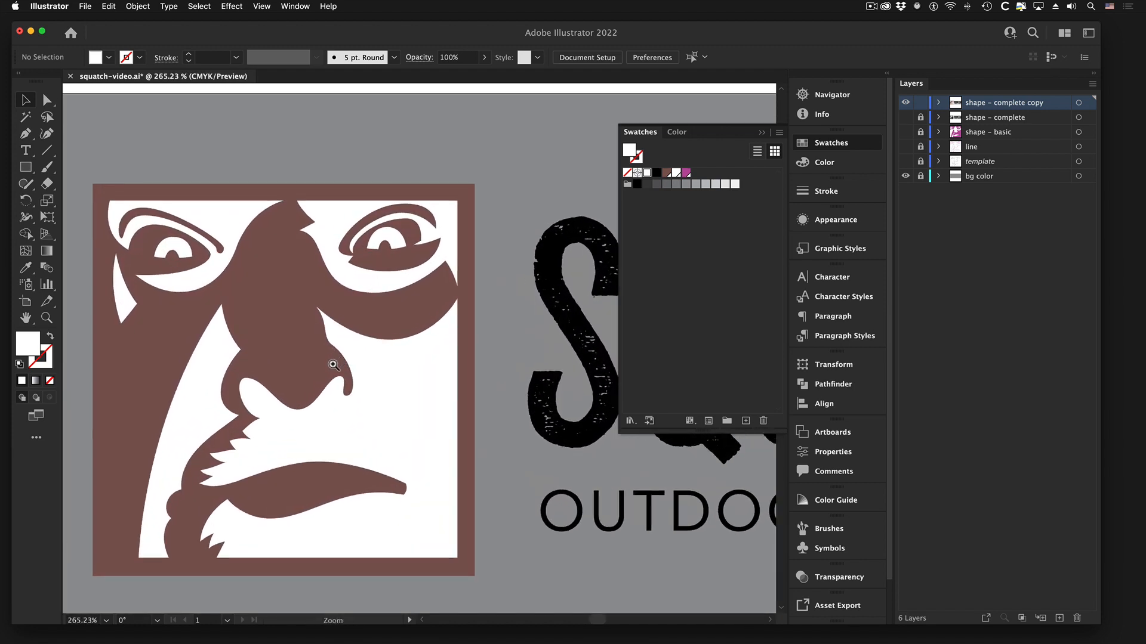
pyautogui.moveTo(199, 261); pyautogui.dragTo(225, 258)
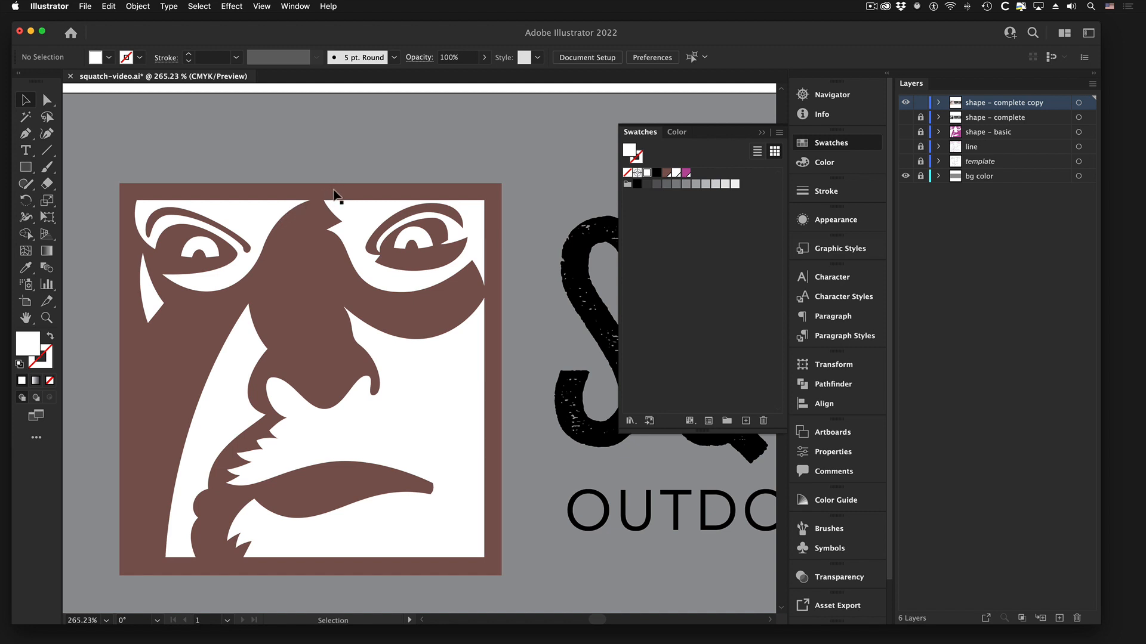
# - Recolor the face with the magenta swatch and the rectangle behind it with white, and deselect everything
pyautogui.click(370, 231)
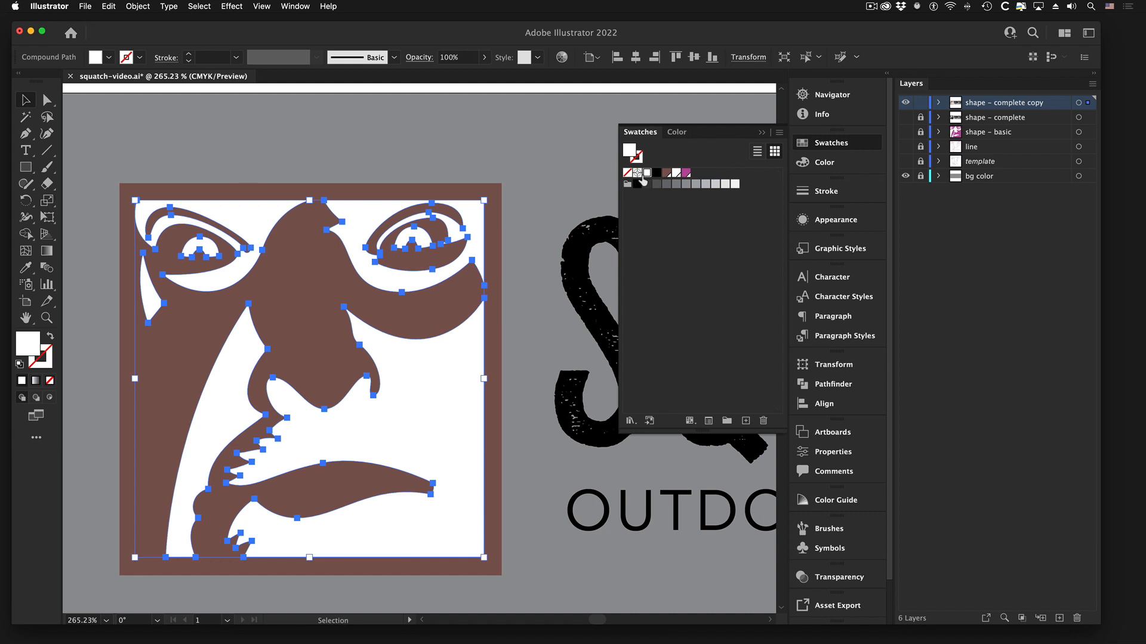
pyautogui.click(686, 173)
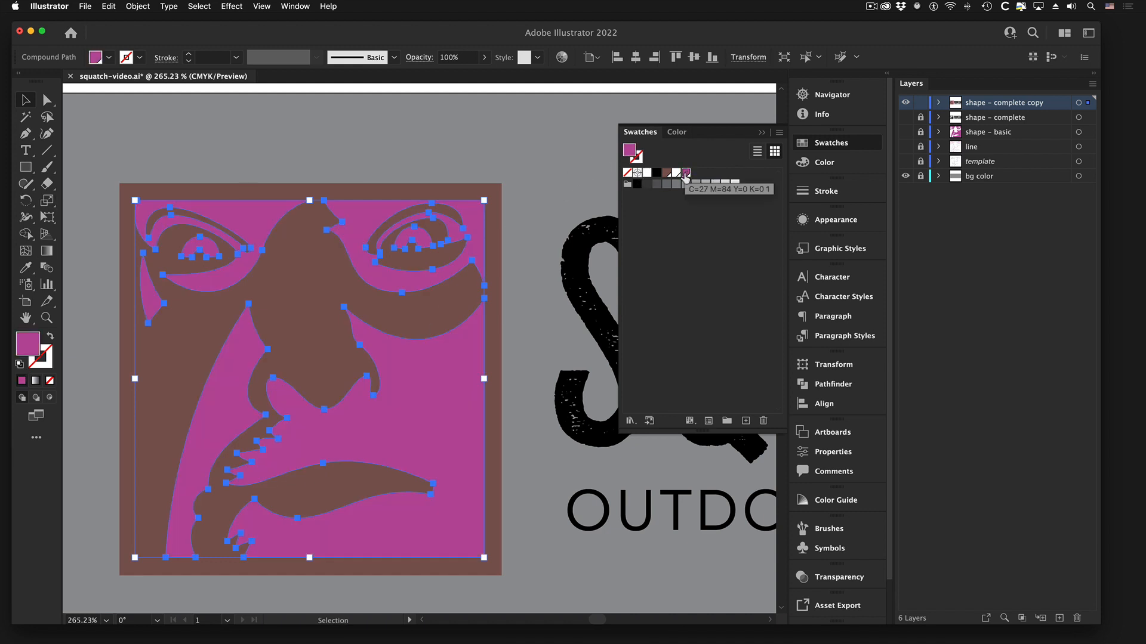
pyautogui.click(171, 279)
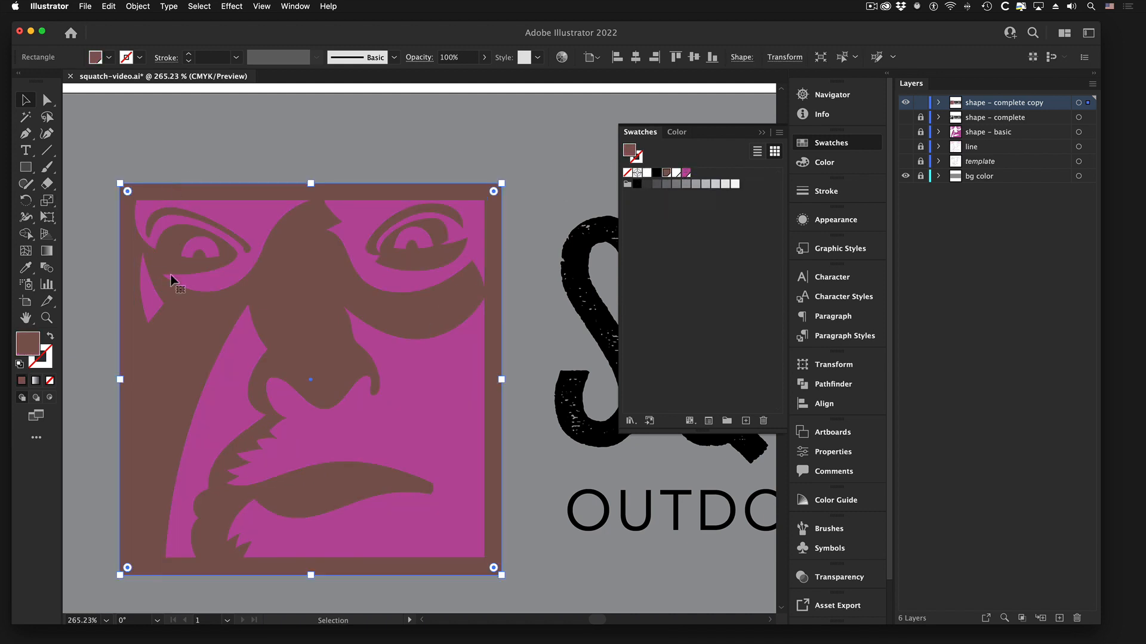
pyautogui.click(646, 173)
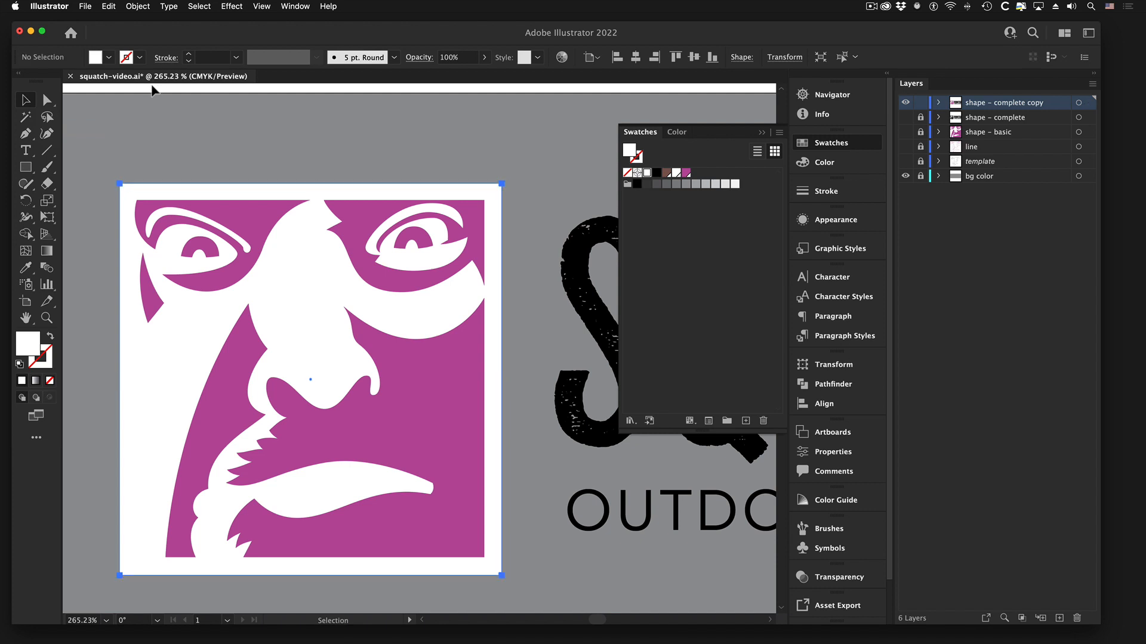
pyautogui.click(143, 172)
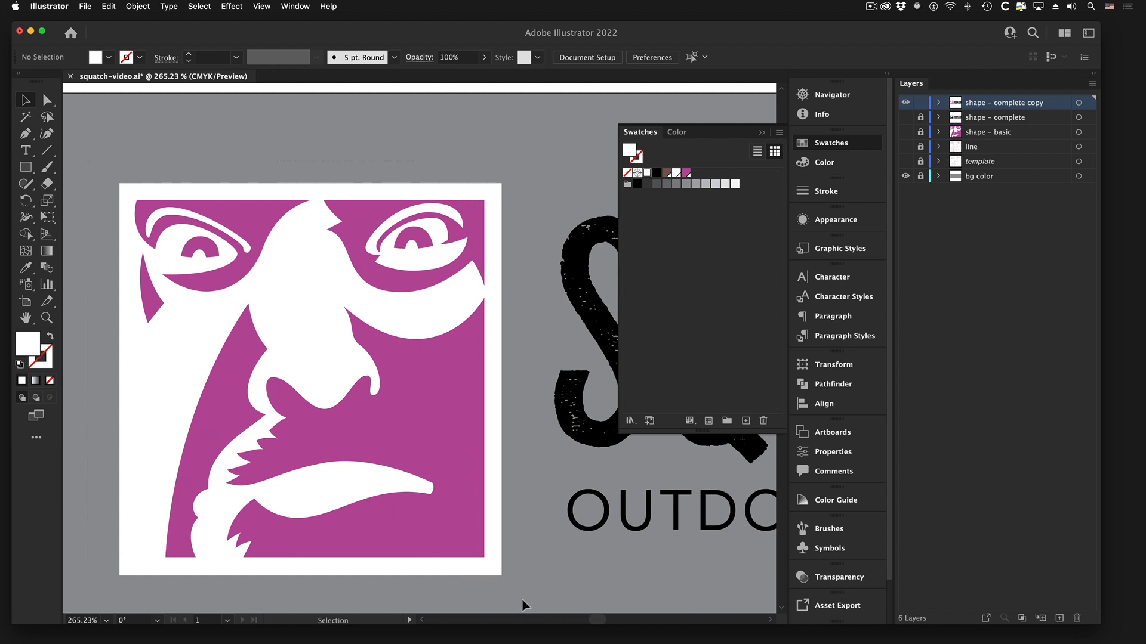
# - Select the face and backing rectangle and remove the large magenta area around the mouth with the Shape Builder tool
pyautogui.press('super+a')
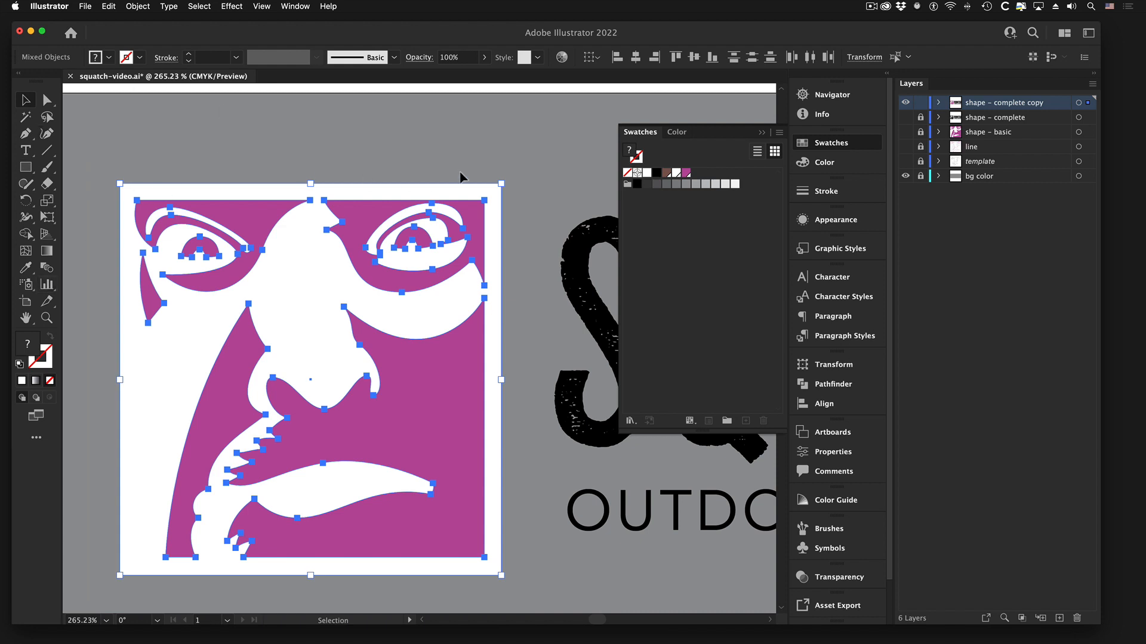
pyautogui.click(26, 235)
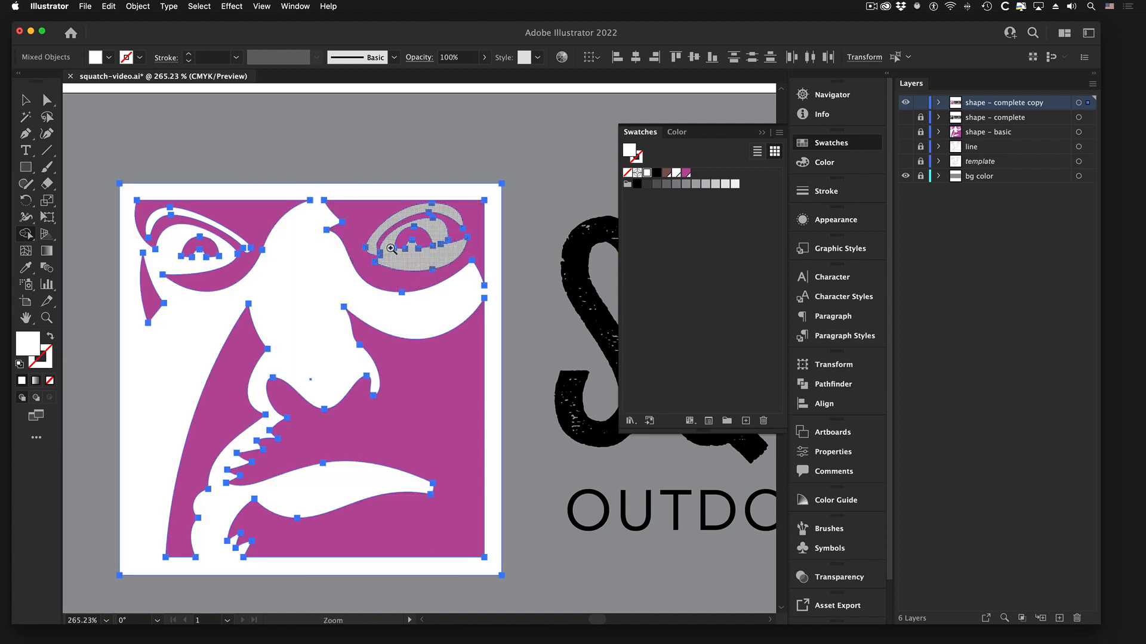
pyautogui.moveTo(391, 247); pyautogui.dragTo(445, 264)
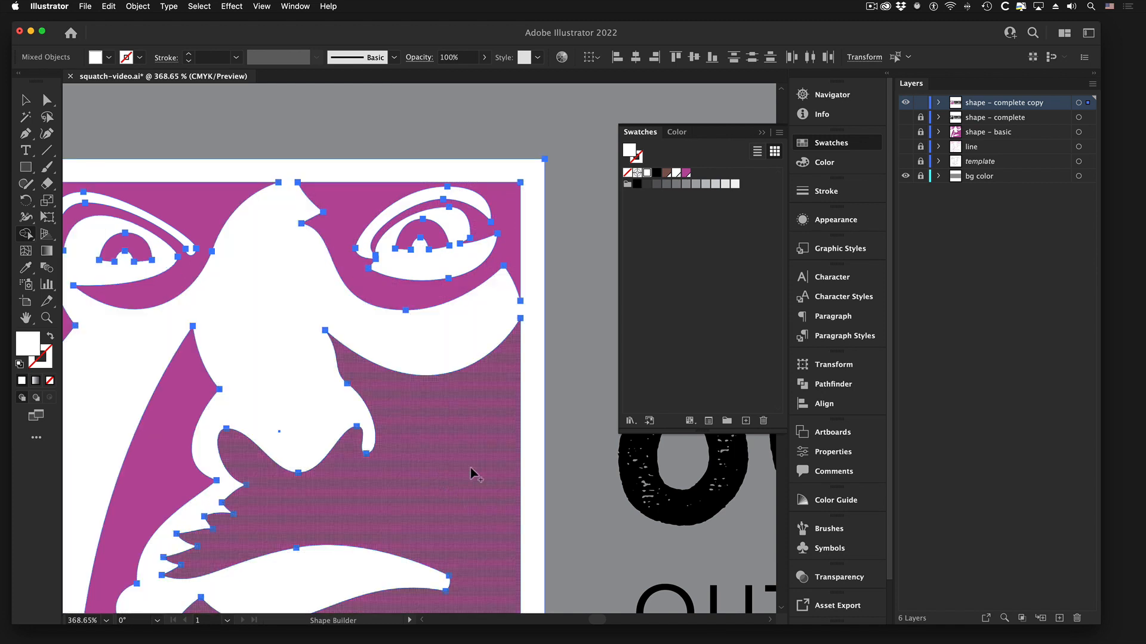
pyautogui.press('space')
pyautogui.moveTo(396, 426); pyautogui.dragTo(427, 312)
pyautogui.press('super+minus')
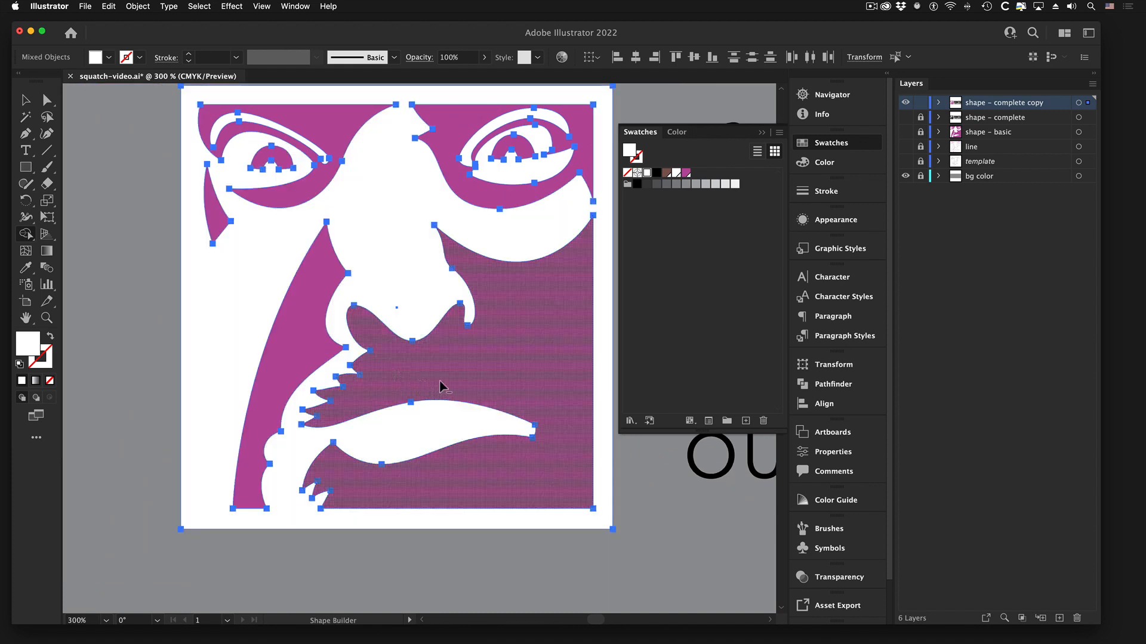
pyautogui.click(441, 387)
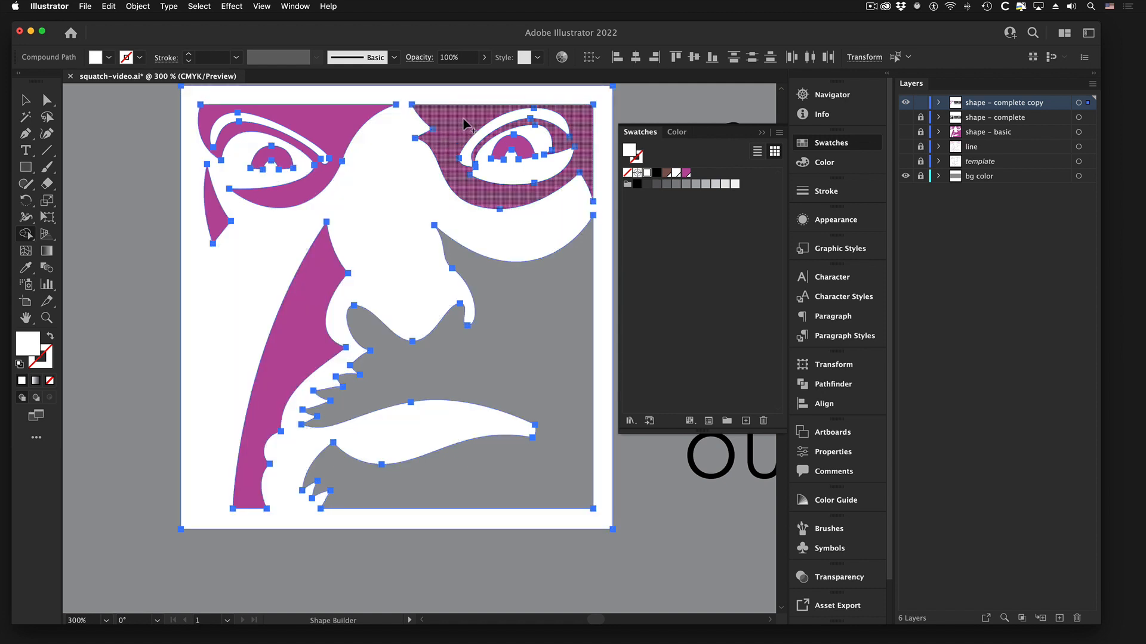
# - Cut the remaining magenta areas of the cheek, both eyes and pupils out of the white rectangle with the Shape Builder tool
pyautogui.moveTo(464, 124)
pyautogui.mouseDown()
pyautogui.moveTo(505, 141)
pyautogui.moveTo(525, 197)
pyautogui.mouseUp()
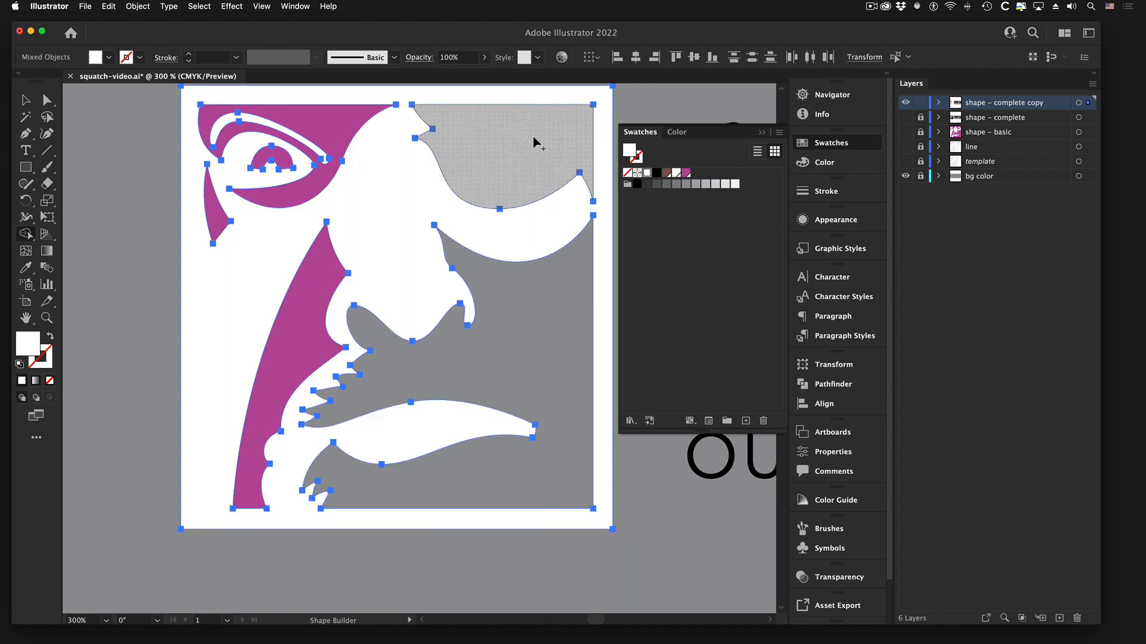
pyautogui.click(558, 169)
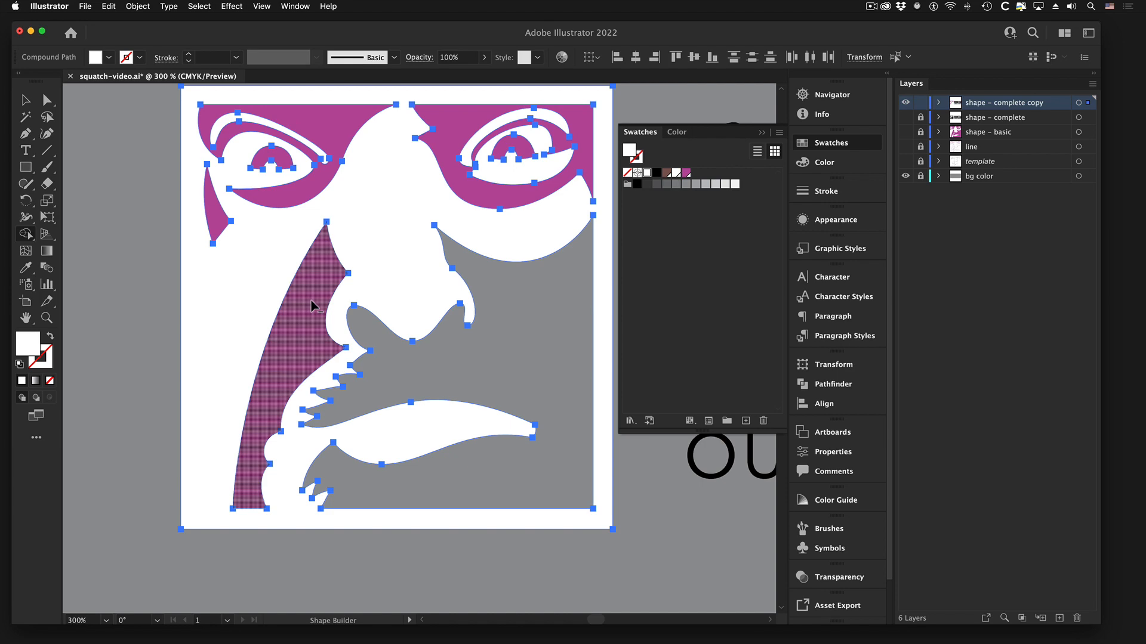
pyautogui.keyDown('alt'); pyautogui.click(310, 305); pyautogui.keyUp('alt')
pyautogui.keyDown('alt'); pyautogui.click(303, 191); pyautogui.keyUp('alt')
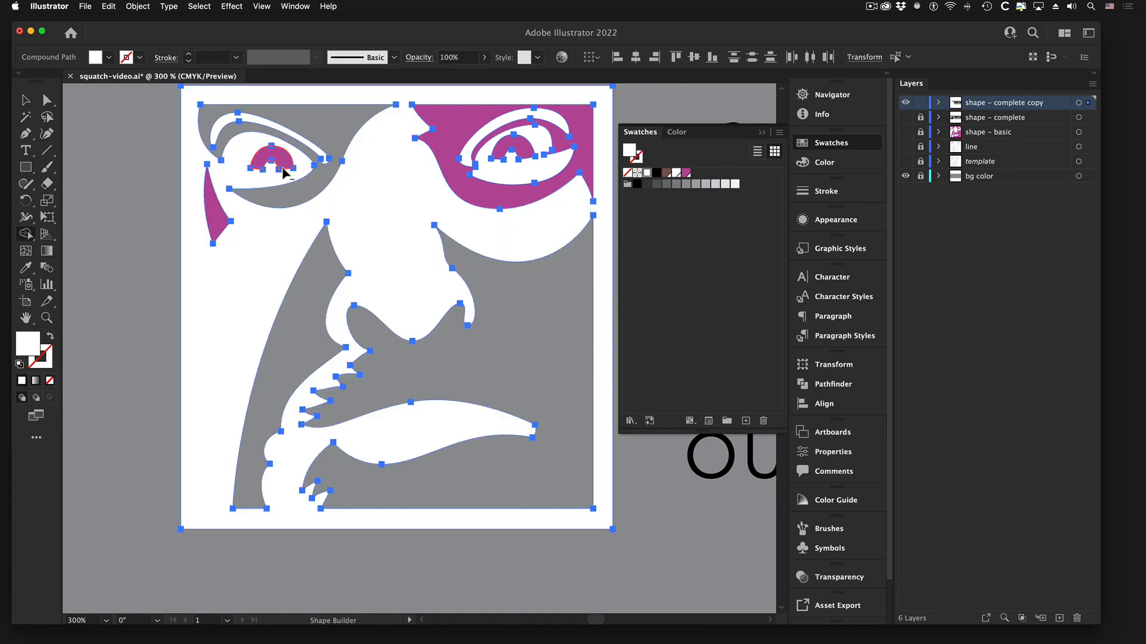
pyautogui.keyDown('alt'); pyautogui.click(280, 166); pyautogui.keyUp('alt')
pyautogui.keyDown('alt'); pyautogui.click(216, 202); pyautogui.keyUp('alt')
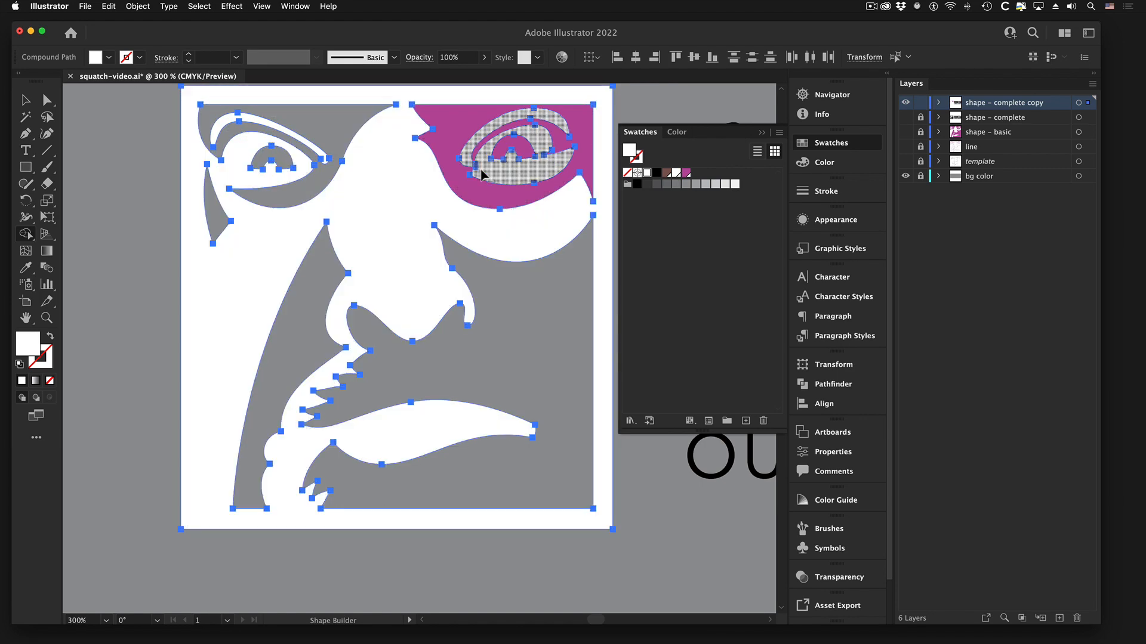
pyautogui.keyDown('alt'); pyautogui.click(503, 194); pyautogui.keyUp('alt')
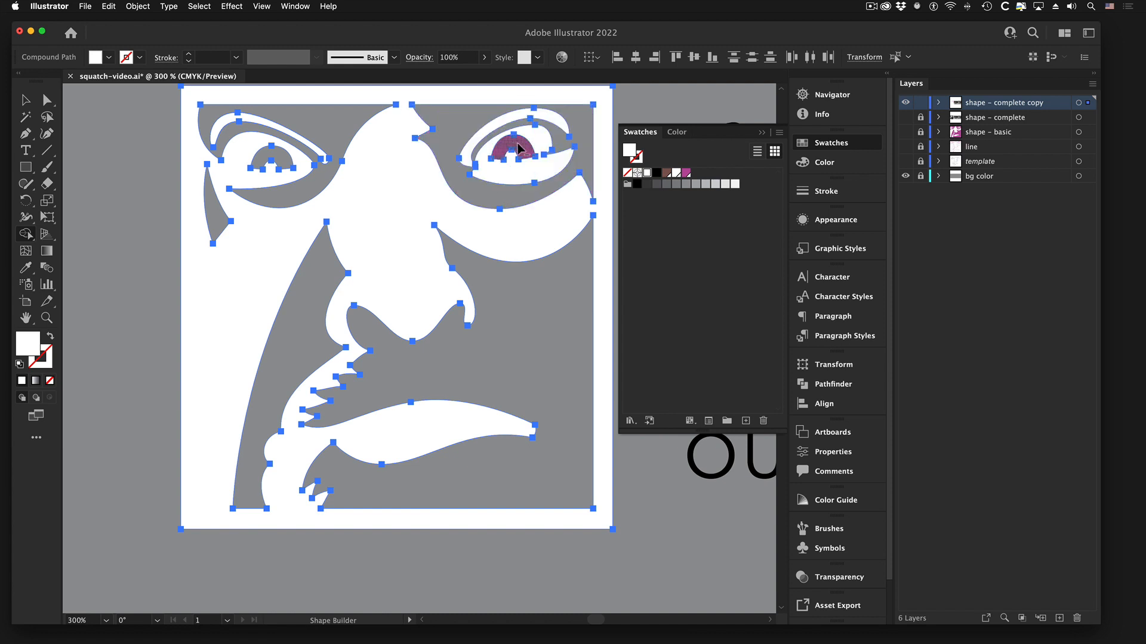
pyautogui.keyDown('alt'); pyautogui.click(517, 148); pyautogui.keyUp('alt')
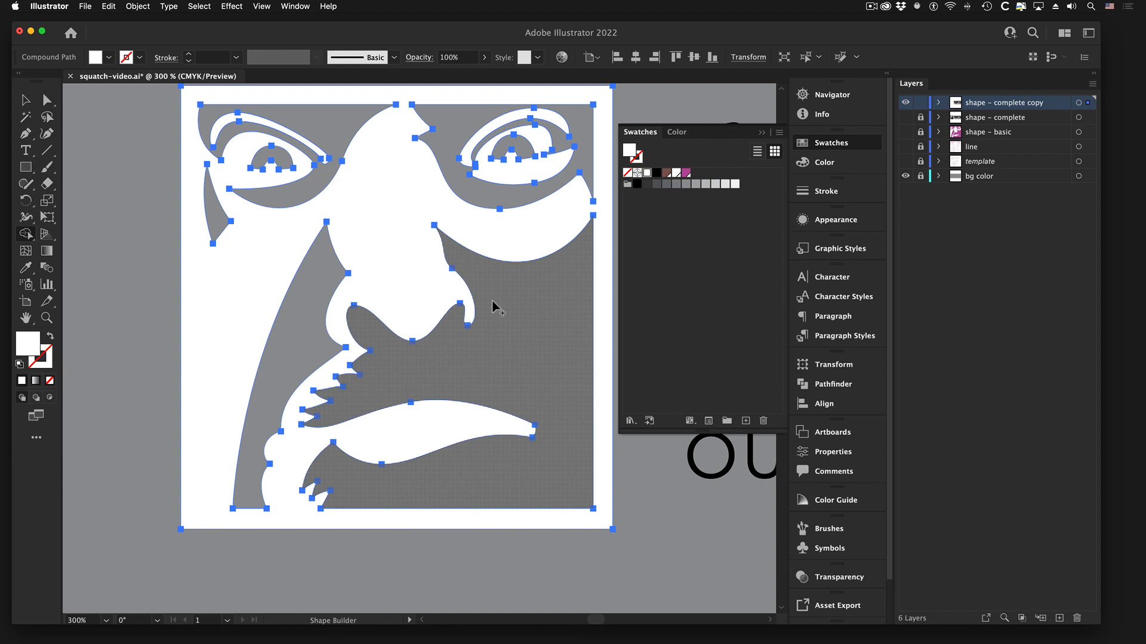
# - Deselect the face and recolor the SQUATCH OUTDOOR ADVENTURES lettering with the white swatch
pyautogui.click(25, 100)
pyautogui.click(90, 144)
pyautogui.keyDown('alt'); pyautogui.keyDown('super'); pyautogui.click(462, 399); pyautogui.keyUp('super'); pyautogui.keyUp('alt')
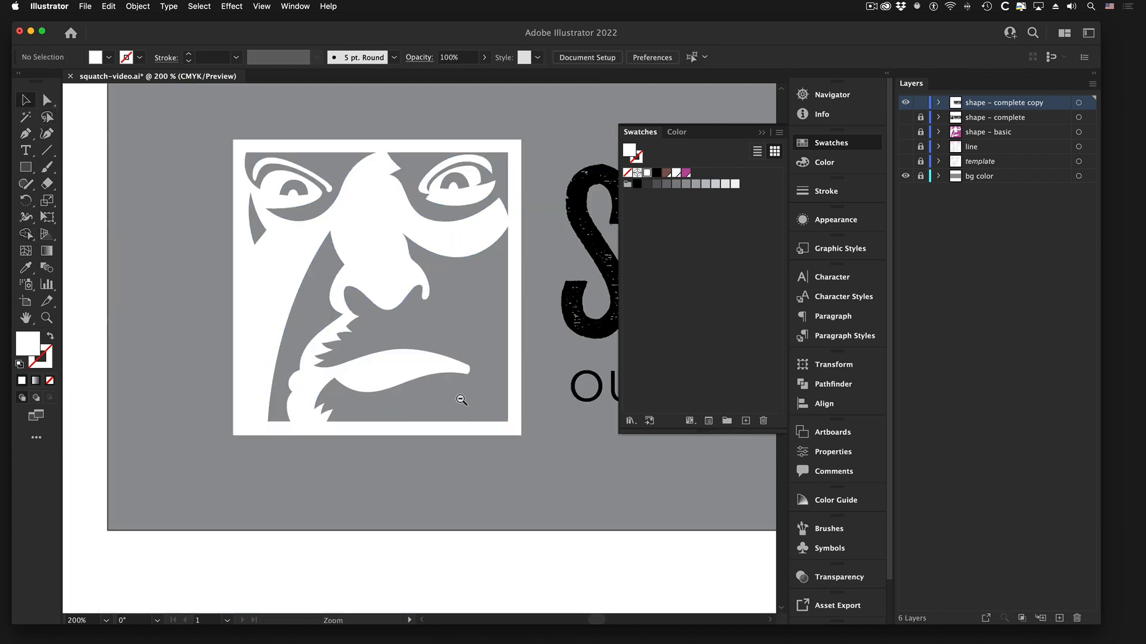
pyautogui.keyDown('alt'); pyautogui.keyDown('super'); pyautogui.click(462, 399); pyautogui.keyUp('super'); pyautogui.keyUp('alt')
pyautogui.moveTo(497, 323); pyautogui.dragTo(414, 340)
pyautogui.click(494, 295)
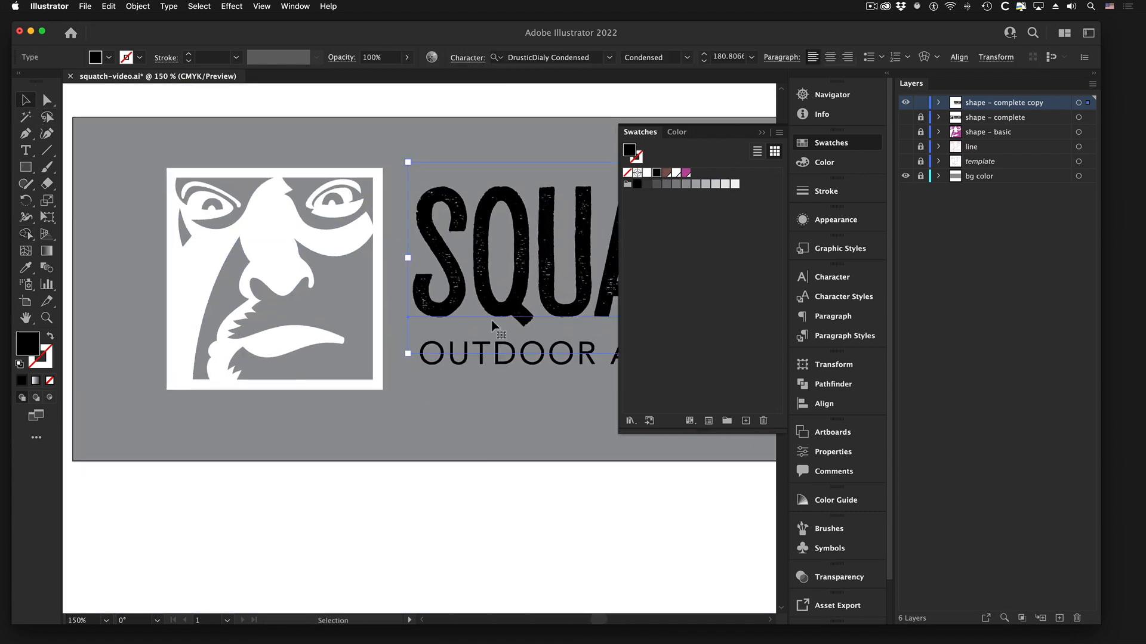
pyautogui.click(648, 173)
pyautogui.click(522, 506)
pyautogui.keyDown('alt'); pyautogui.keyDown('super'); pyautogui.click(379, 337); pyautogui.keyUp('super'); pyautogui.keyUp('alt')
pyautogui.keyDown('alt'); pyautogui.keyDown('super'); pyautogui.click(410, 414); pyautogui.keyUp('super'); pyautogui.keyUp('alt')
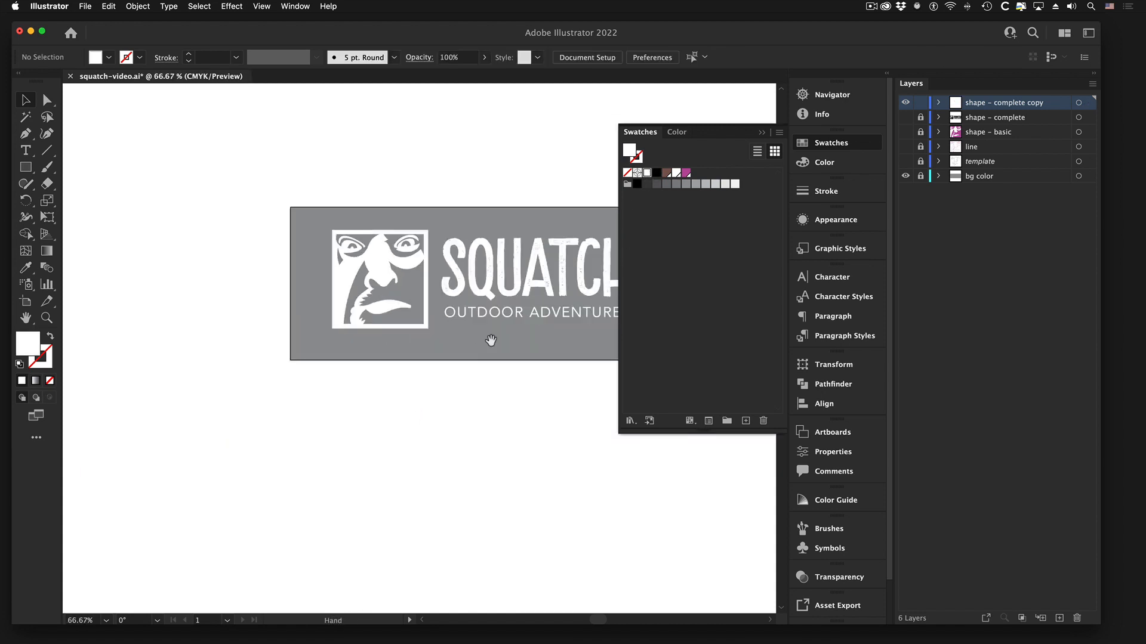
pyautogui.moveTo(490, 340); pyautogui.dragTo(353, 389)
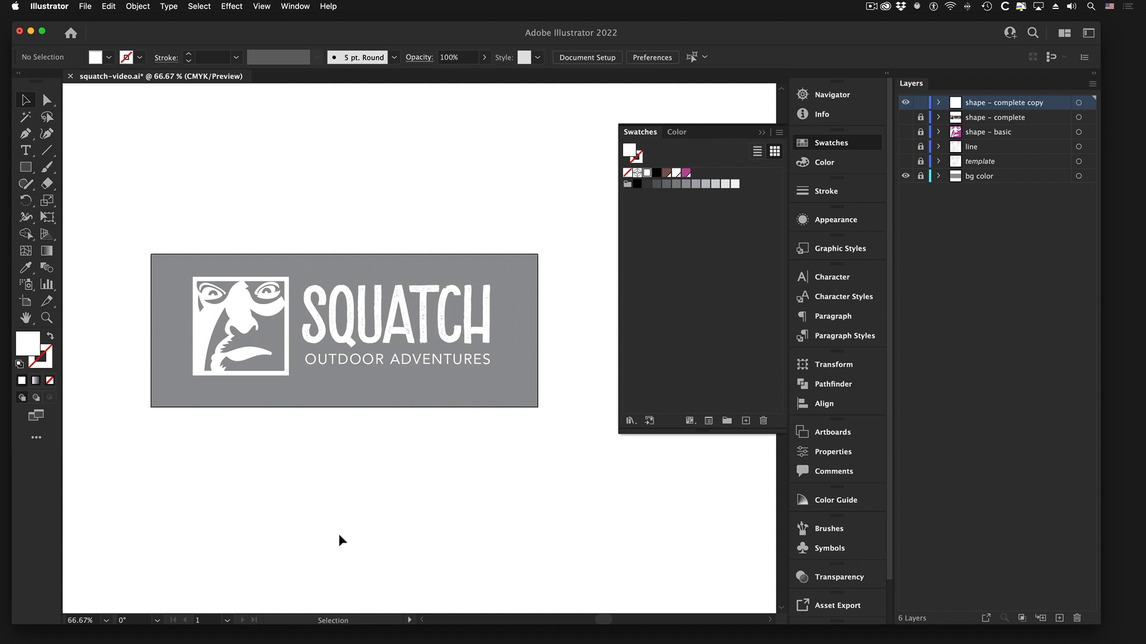
# - Undo the lettering recolor and all the Shape Builder removals, and deselect the artwork
pyautogui.press('z')
pyautogui.moveTo(202, 306); pyautogui.dragTo(334, 322)
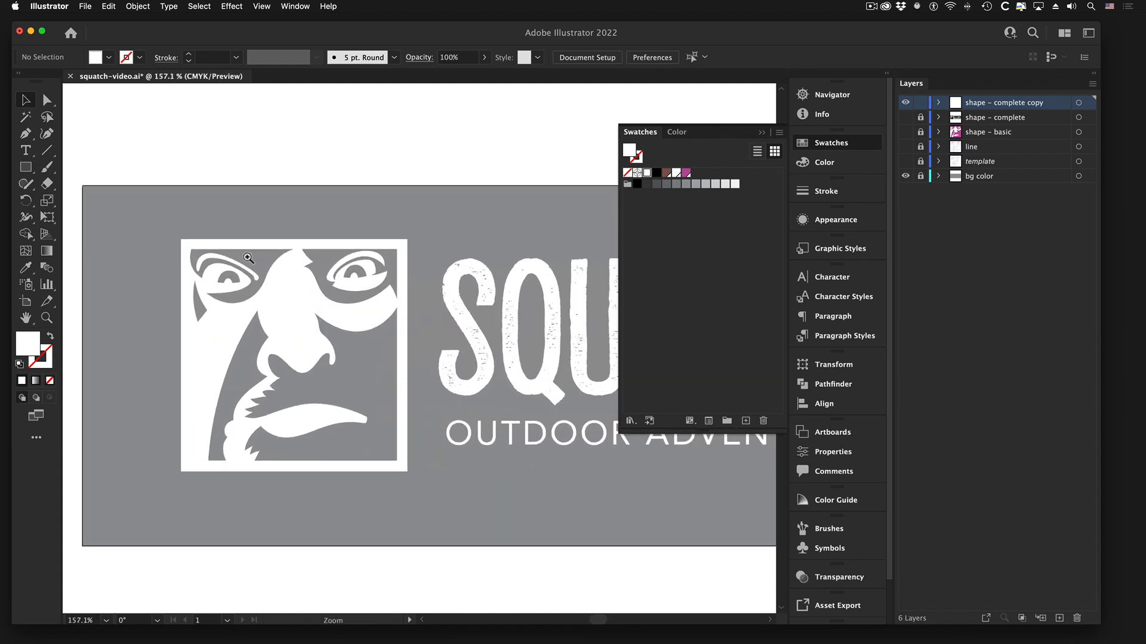
pyautogui.press('v')
pyautogui.press('a')
pyautogui.press('super+z')
pyautogui.press('super+z')
pyautogui.press('super+z')
pyautogui.press('super+z')
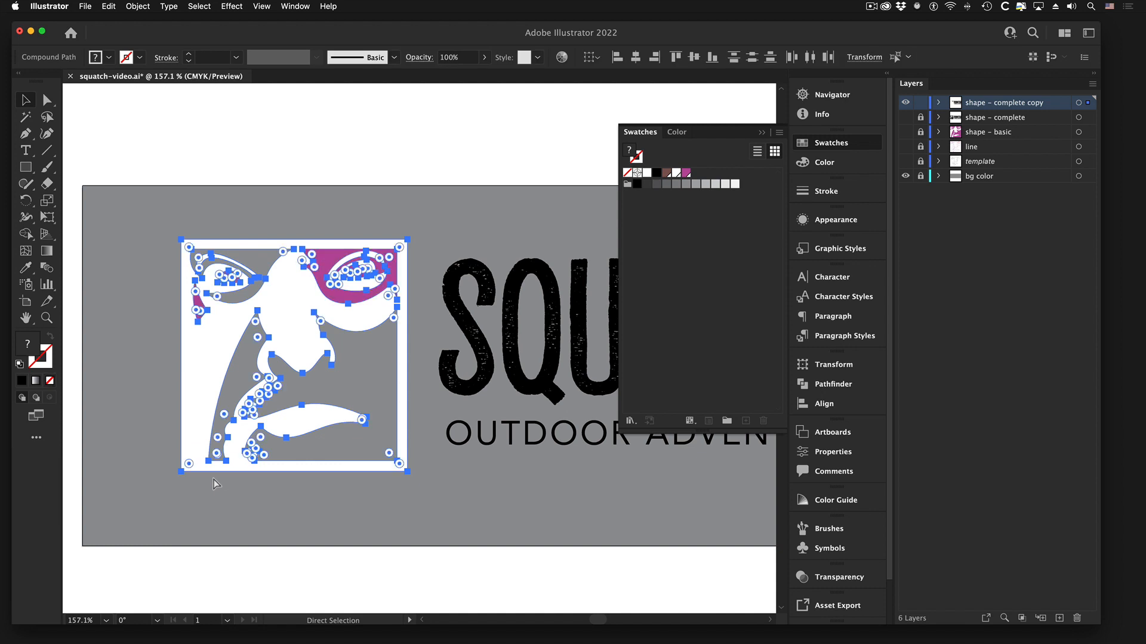
pyautogui.press('super+z')
pyautogui.press('super+z')
pyautogui.press('super+z')
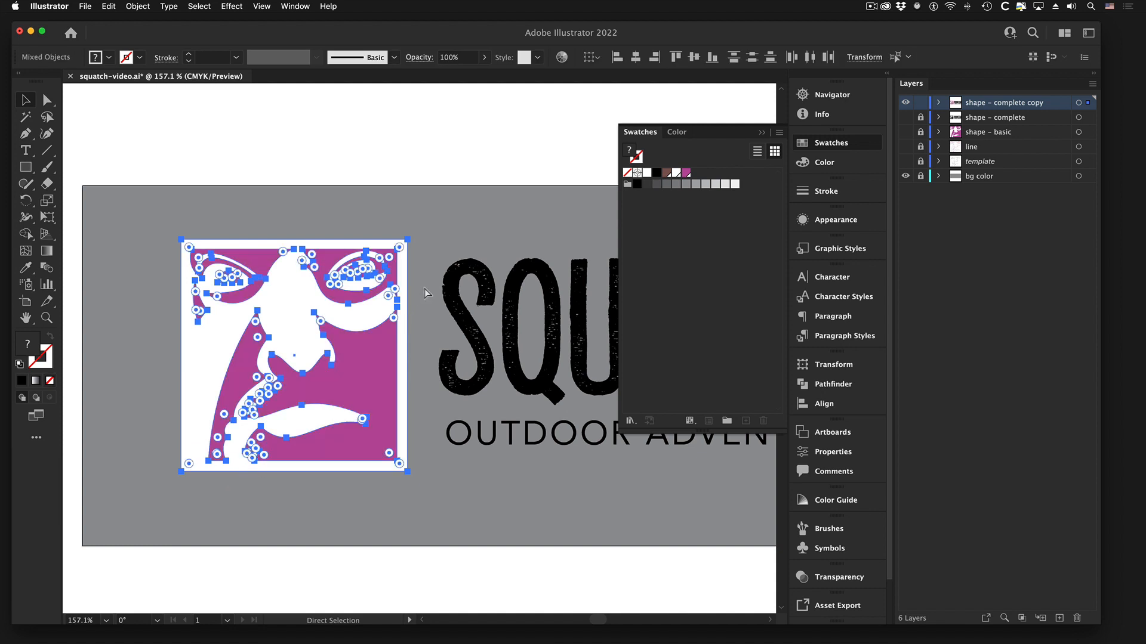
pyautogui.click(399, 158)
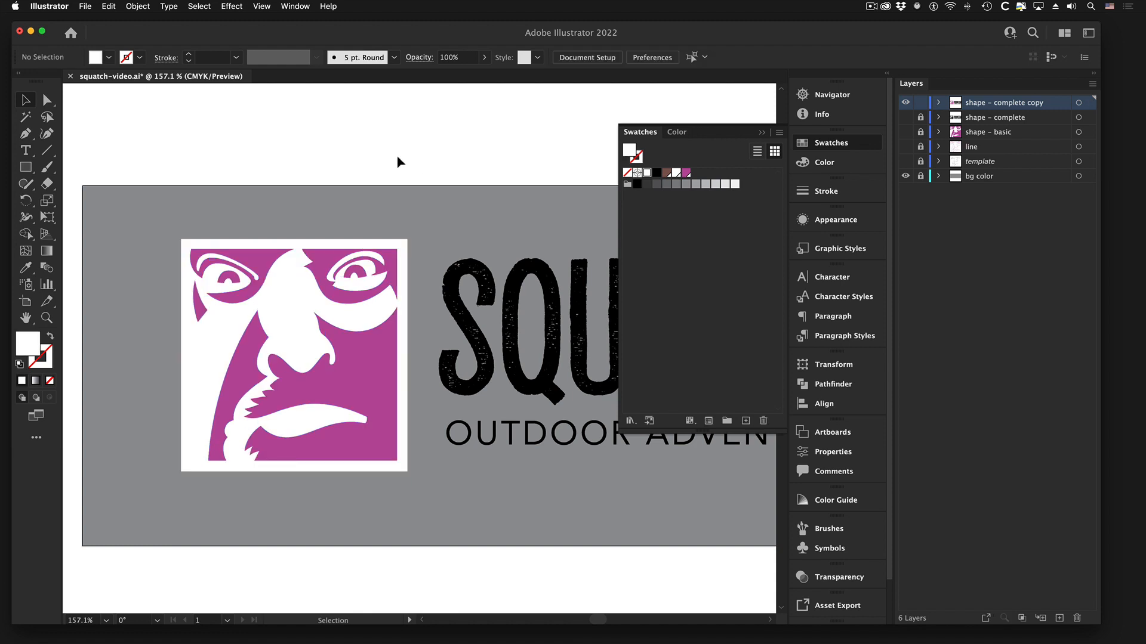
# - Select the magenta face, move it partly off the white rectangle, and undo the move
pyautogui.press('z')
pyautogui.moveTo(233, 352); pyautogui.dragTo(321, 357)
pyautogui.press('v')
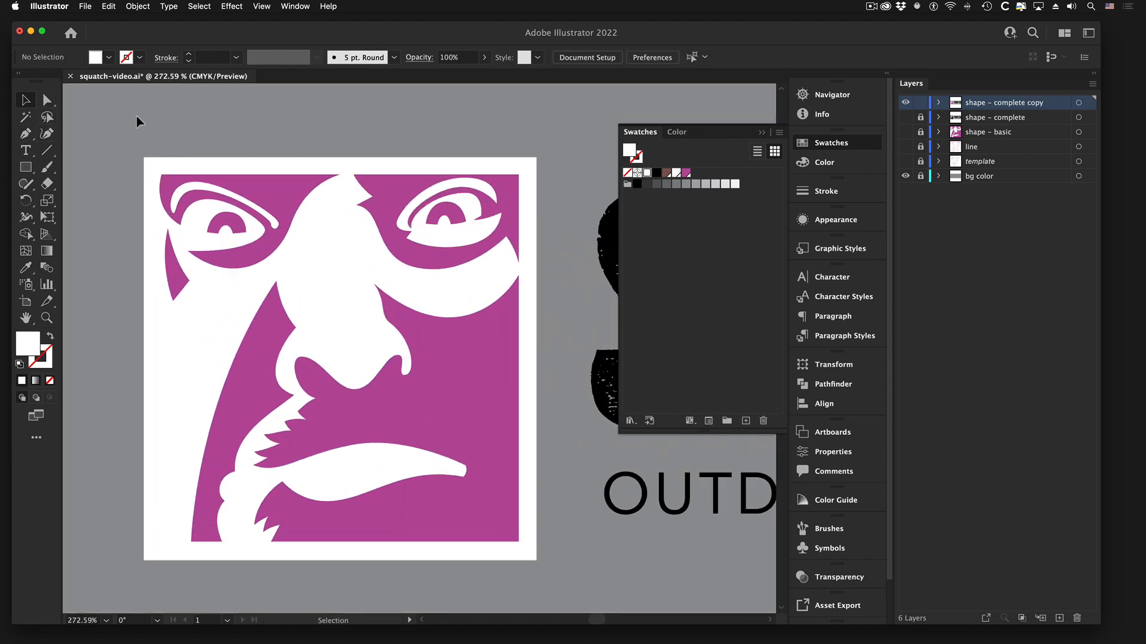
pyautogui.click(276, 199)
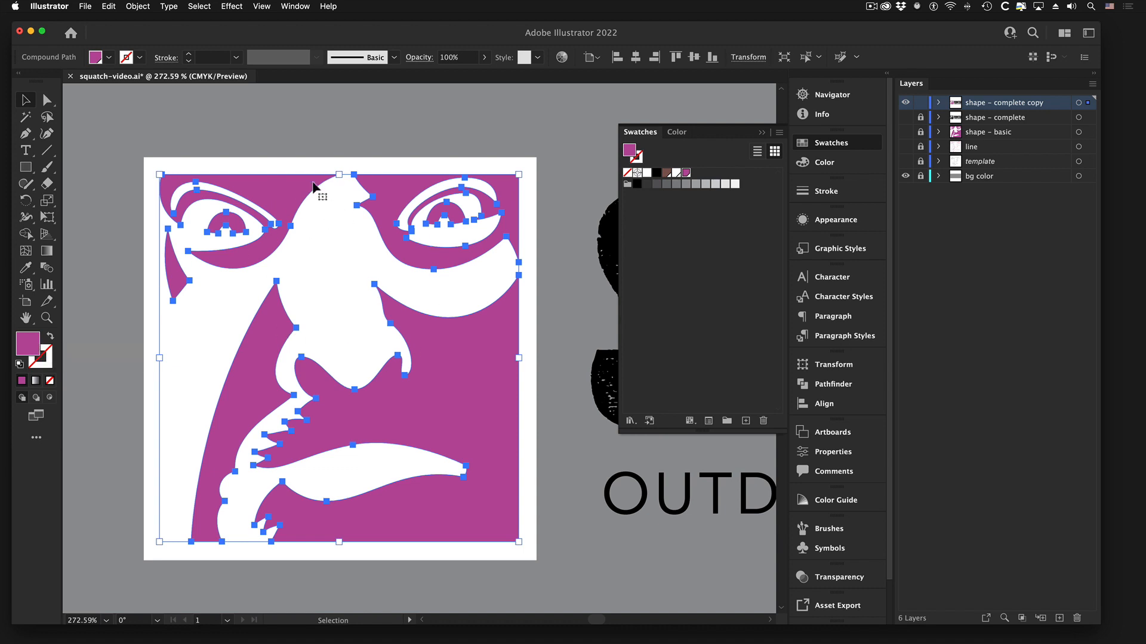
pyautogui.moveTo(300, 187); pyautogui.dragTo(333, 153)
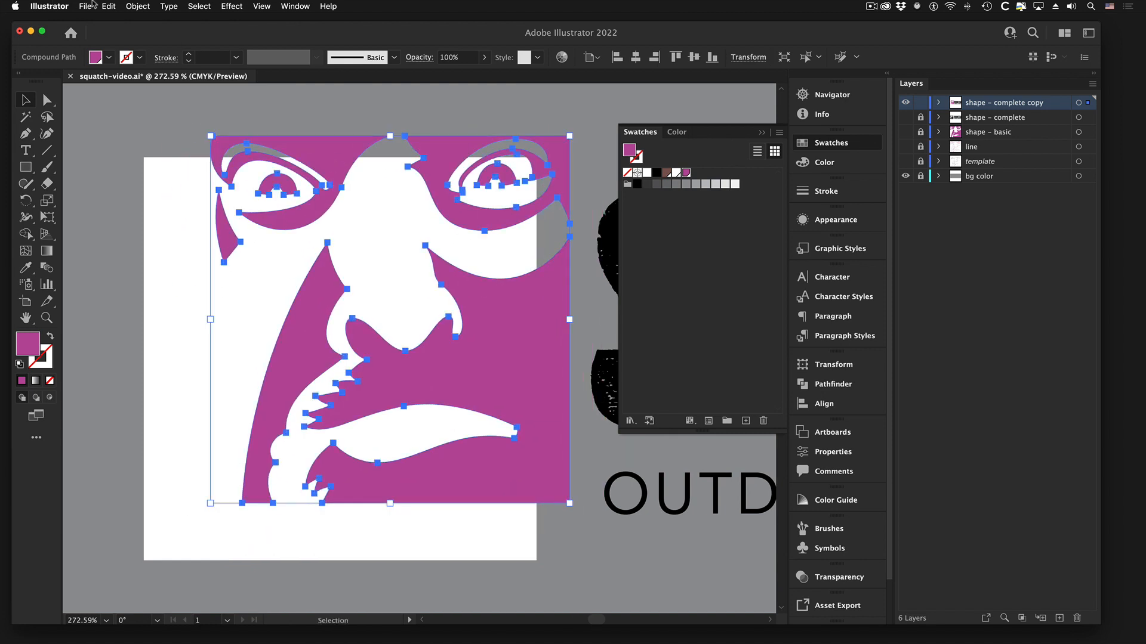
pyautogui.press('super+z')
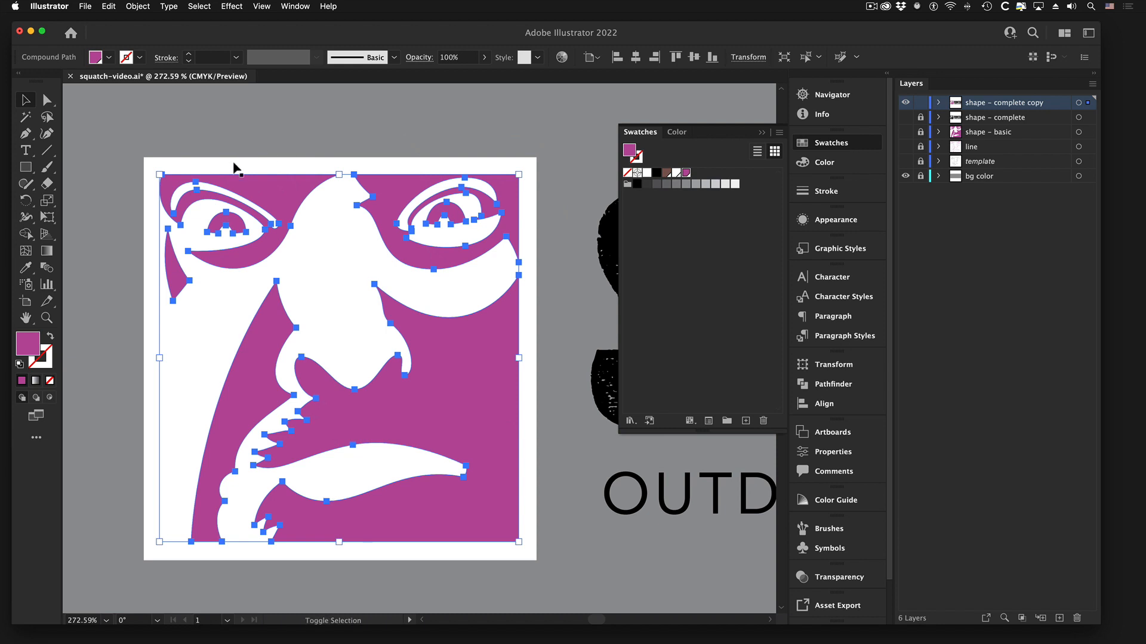
# - Select the face together with the white rectangle and open the Pathfinder options as a separate floating panel
pyautogui.keyDown('shift'); pyautogui.click(234, 165); pyautogui.keyUp('shift')
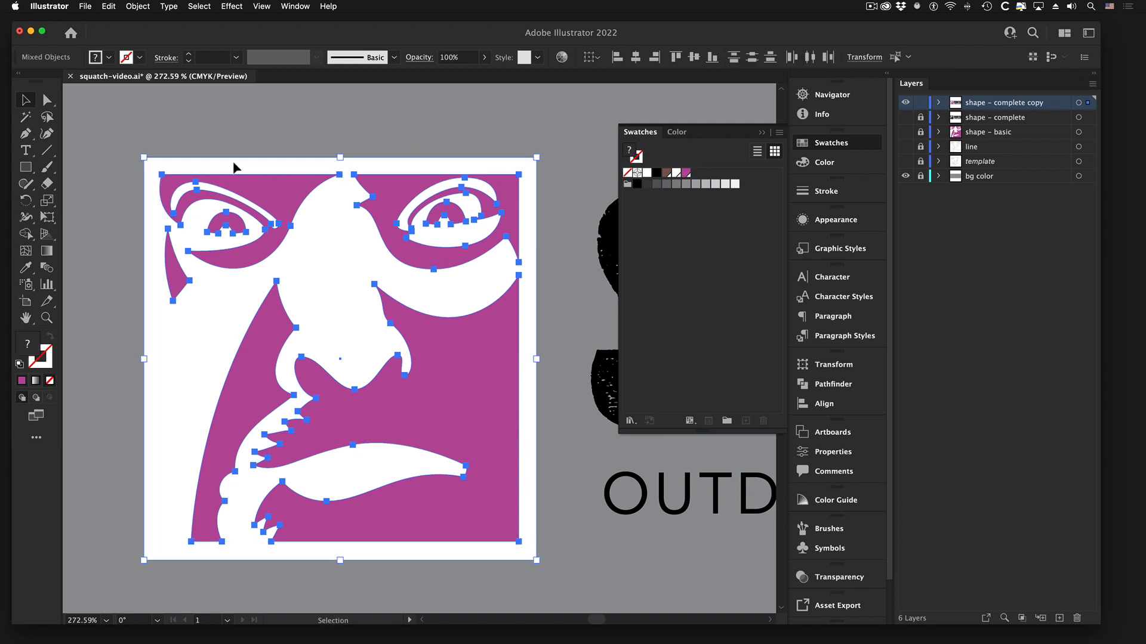
pyautogui.moveTo(133, 153); pyautogui.dragTo(535, 558)
pyautogui.click(296, 6)
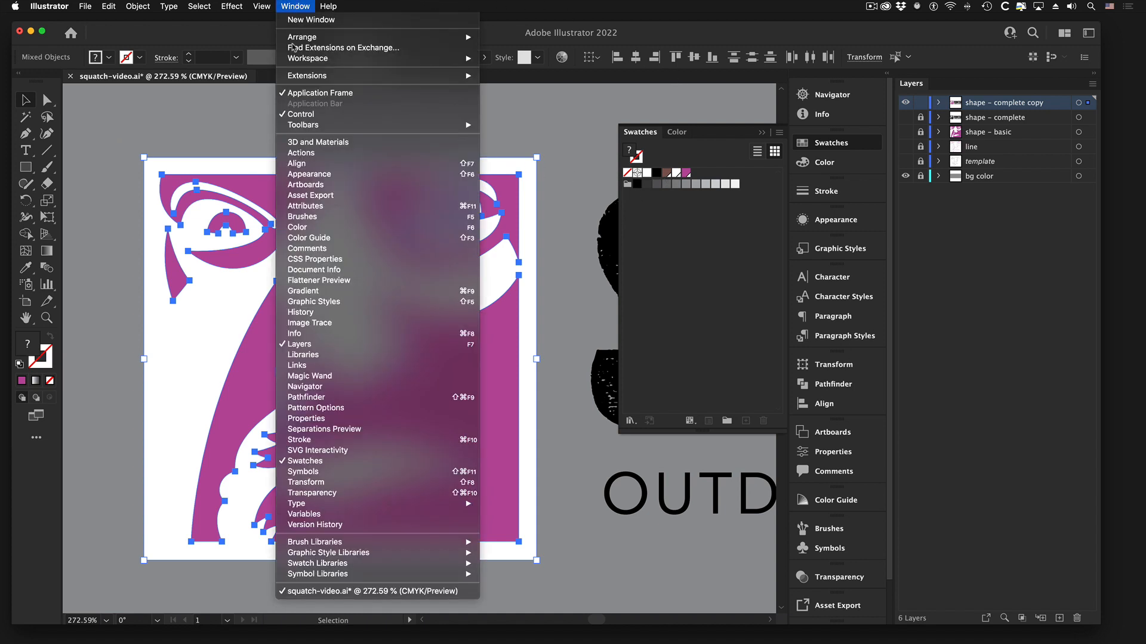
pyautogui.click(297, 398)
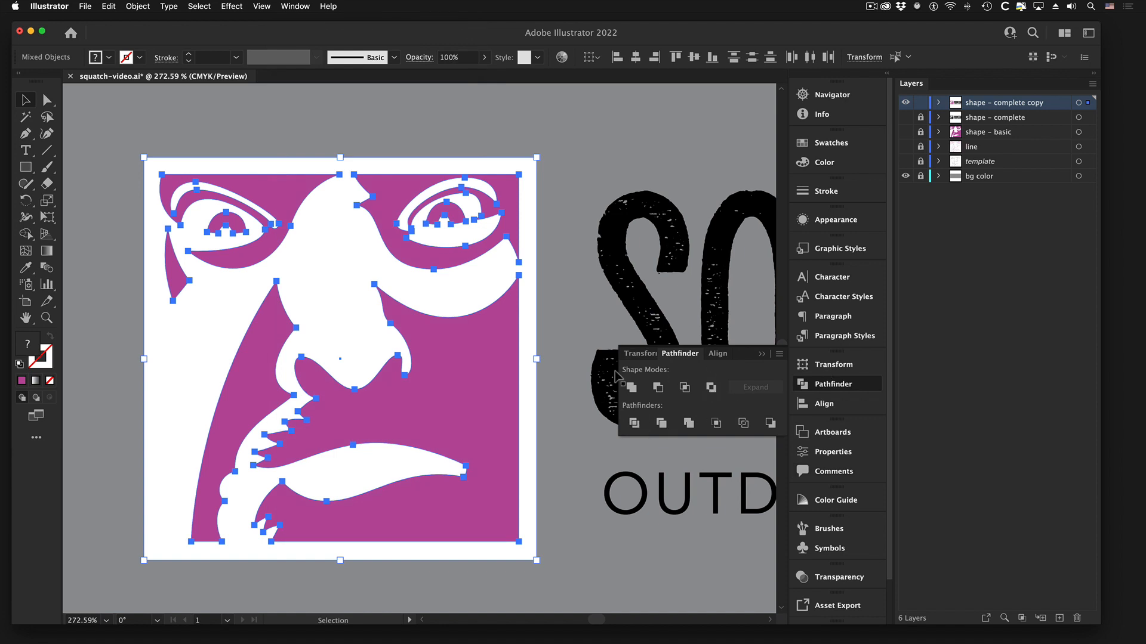
pyautogui.moveTo(676, 353); pyautogui.dragTo(588, 147)
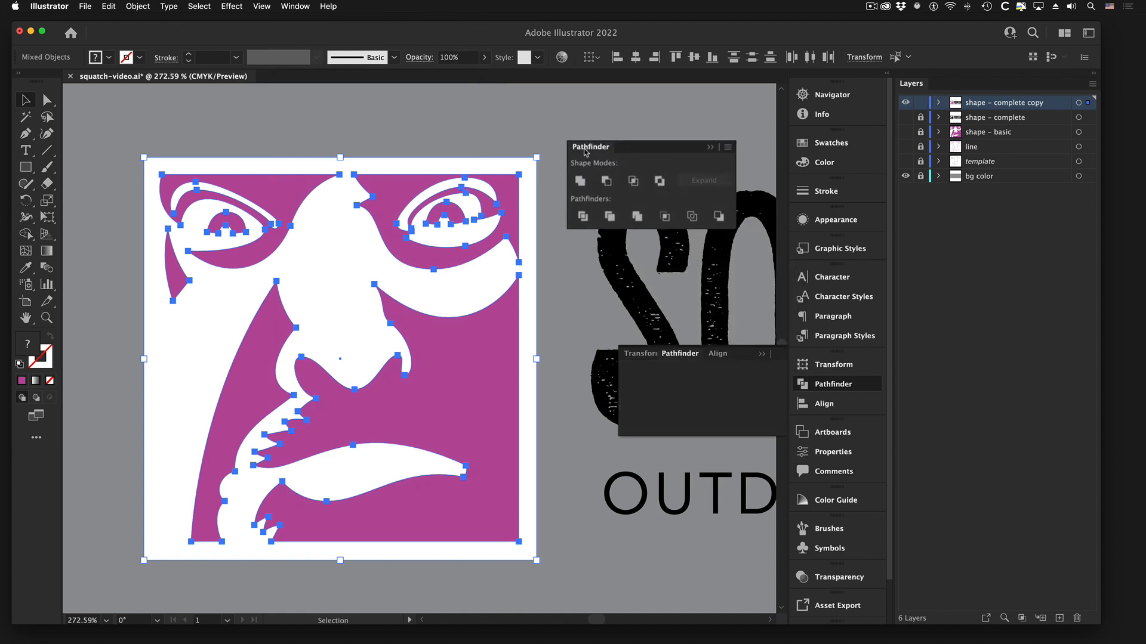
# - Try the Unite and Intersect shape modes on the face and rectangle, undoing each one
pyautogui.click(580, 181)
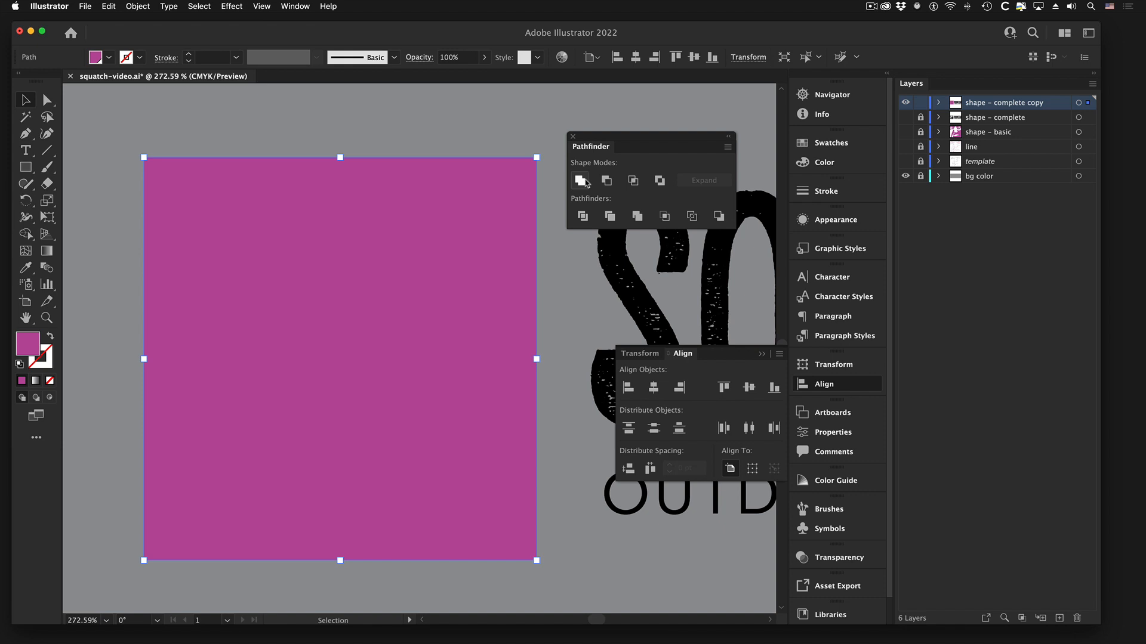
pyautogui.press('super+z')
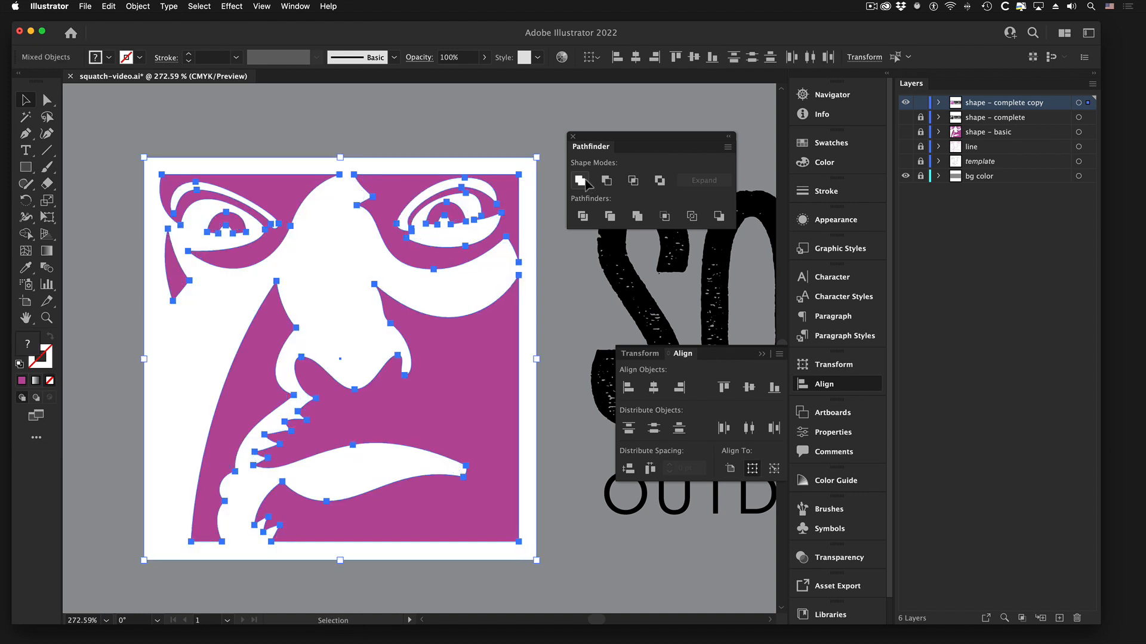
pyautogui.click(633, 181)
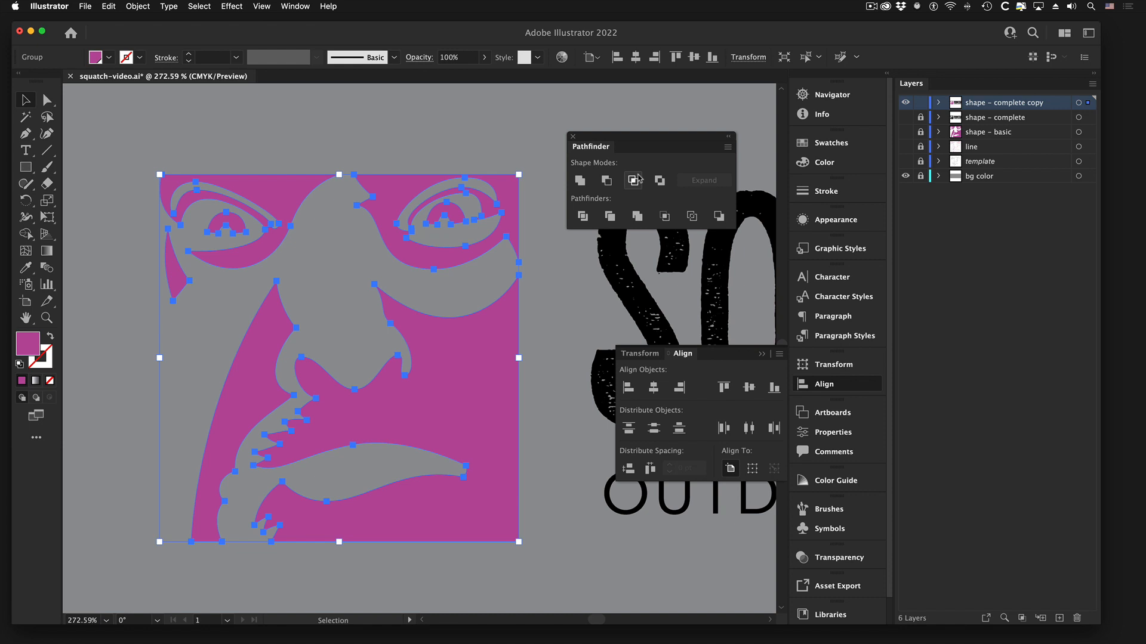
pyautogui.press('a')
pyautogui.press('super+z')
pyautogui.press('v')
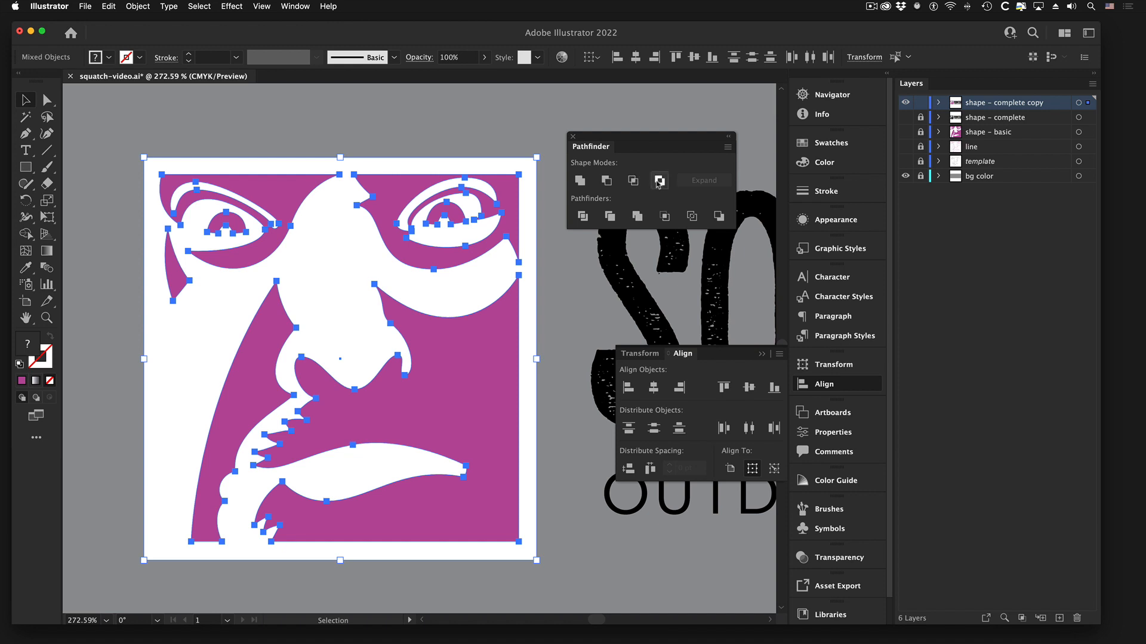
# - Try the Exclude shape mode on the face and rectangle, and undo it
pyautogui.click(658, 180)
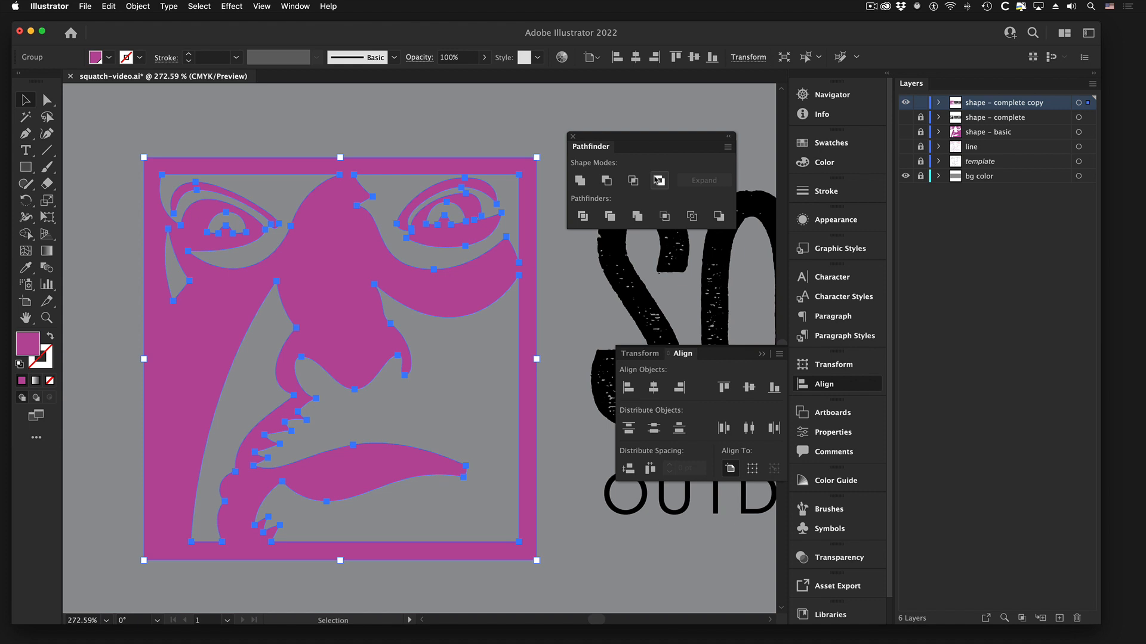
pyautogui.press('a')
pyautogui.click(658, 181)
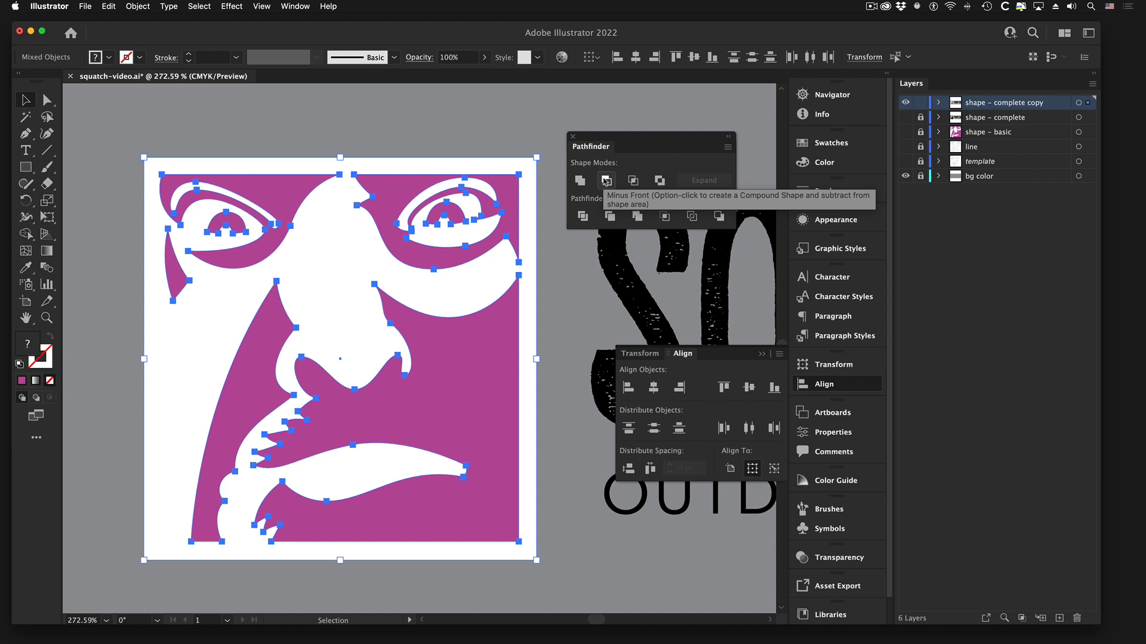
# - Subtract the magenta face from the white rectangle with Minus Front and deselect the result
pyautogui.click(606, 181)
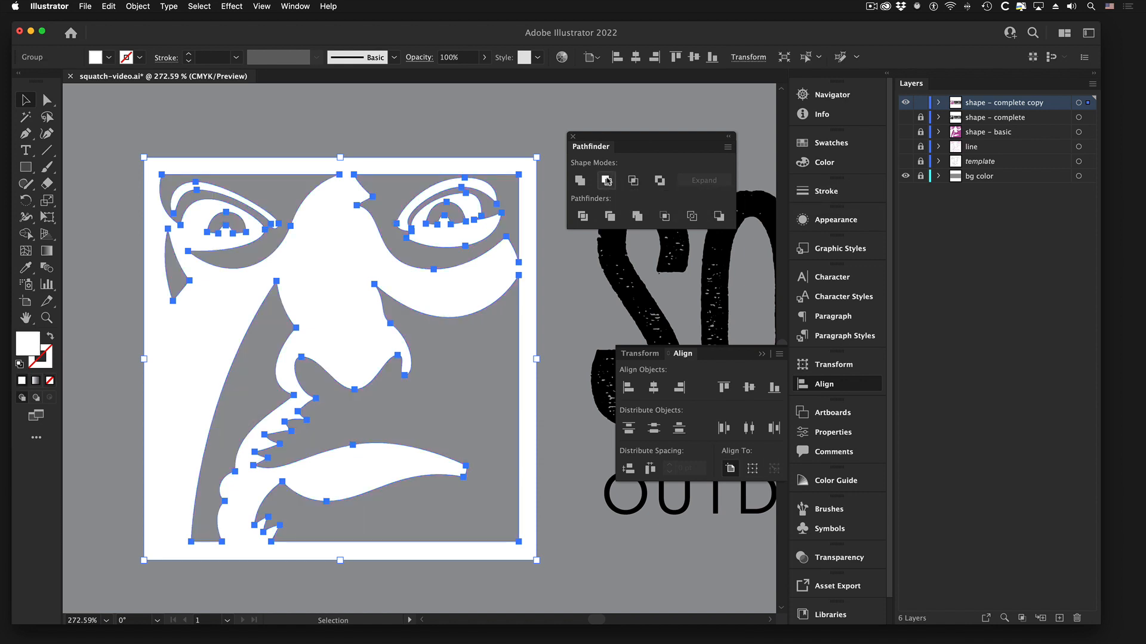
pyautogui.click(421, 127)
pyautogui.press('z')
pyautogui.keyDown('alt'); pyautogui.click(480, 373); pyautogui.keyUp('alt')
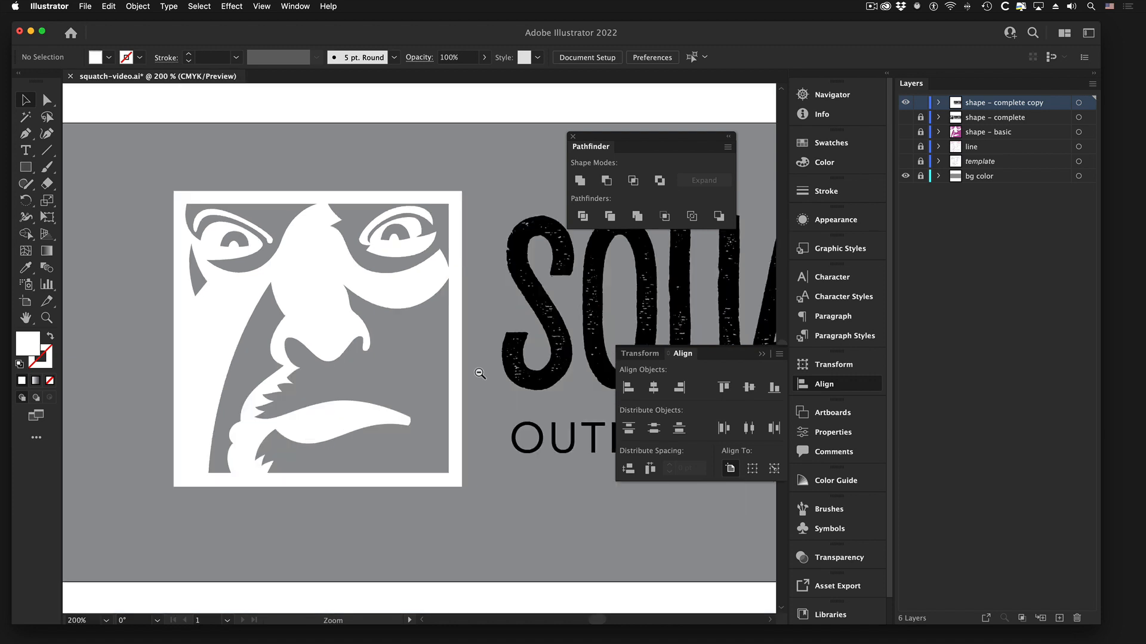
# - Recolor both the SQUATCH and OUTDOOR ADVENTURES text to white, and deselect them
pyautogui.keyDown('alt'); pyautogui.click(480, 373); pyautogui.keyUp('alt')
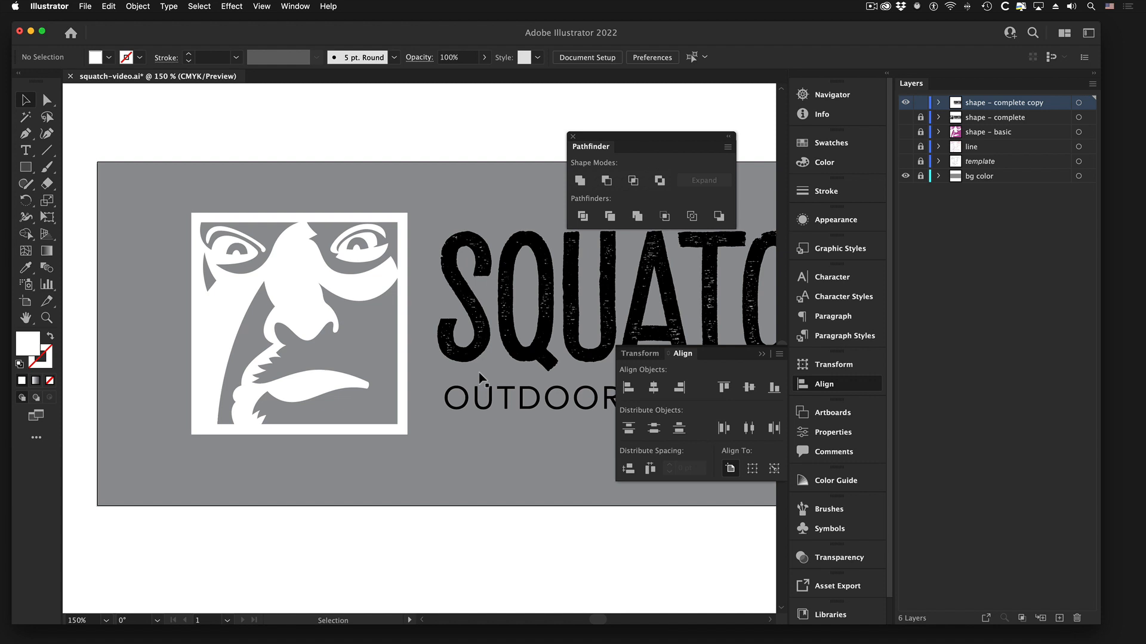
pyautogui.click(518, 337)
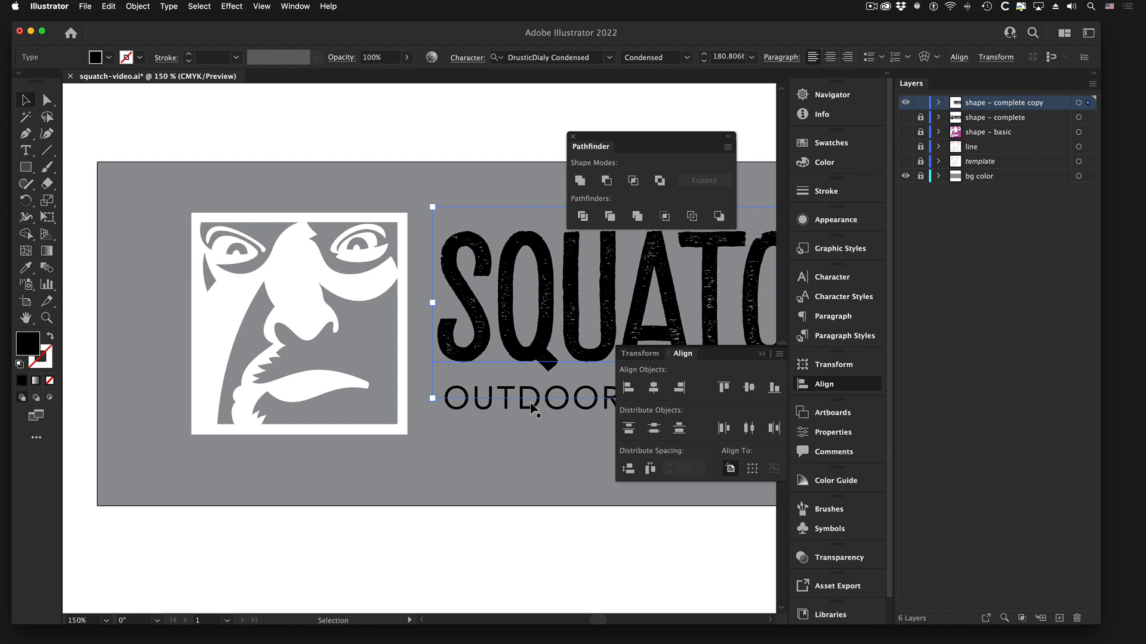
pyautogui.keyDown('shift'); pyautogui.click(531, 408); pyautogui.keyUp('shift')
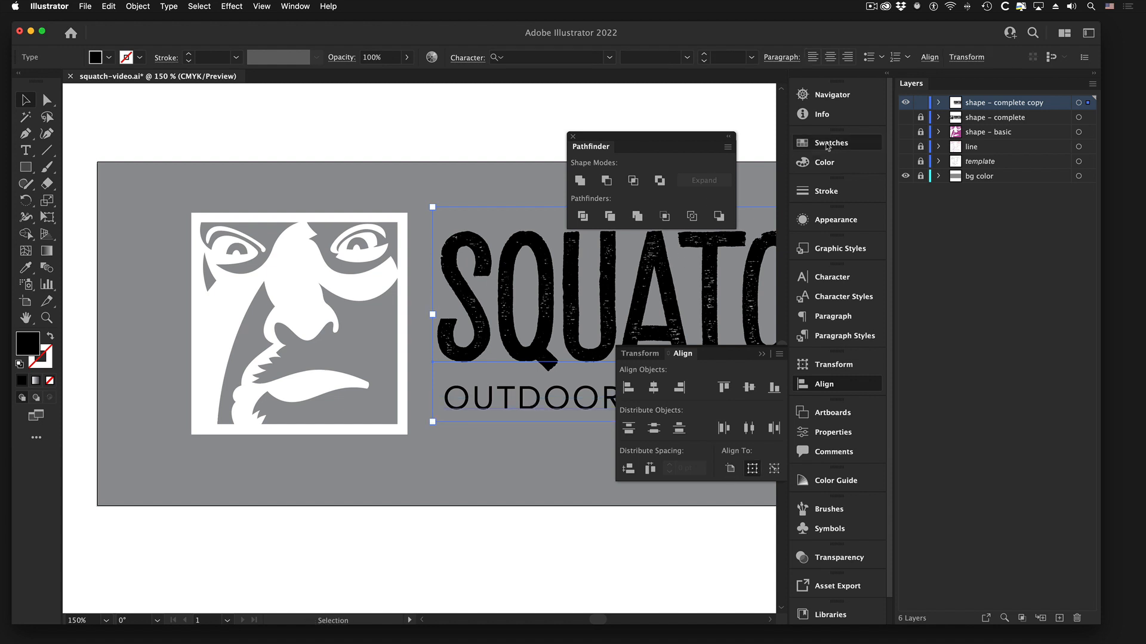
pyautogui.click(827, 144)
pyautogui.click(646, 172)
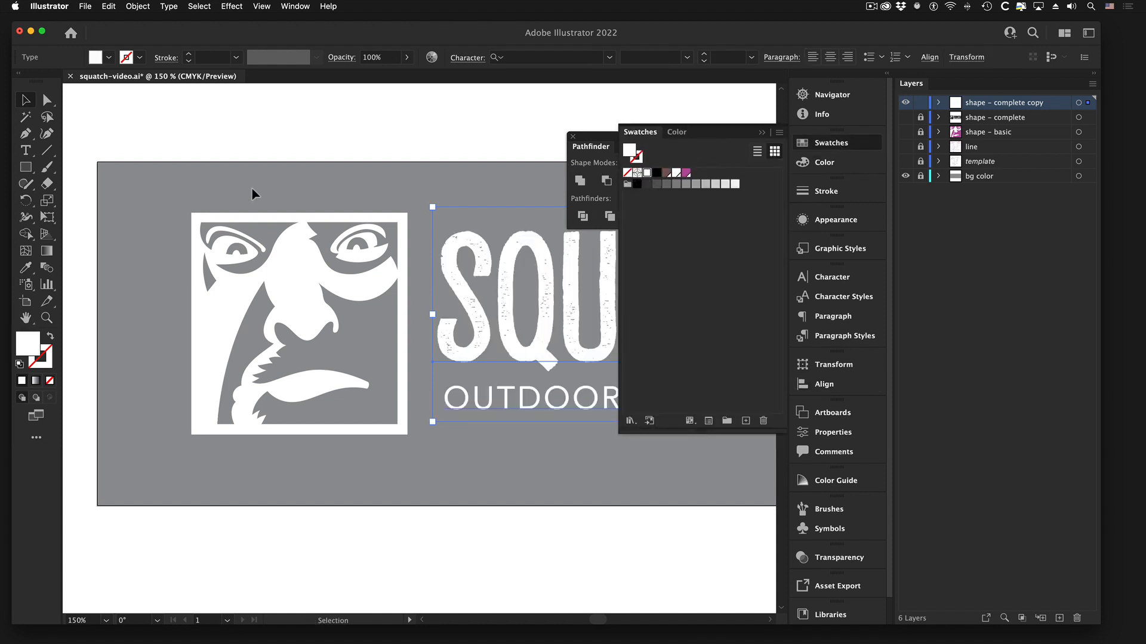
pyautogui.click(331, 135)
# - Lock the "shape - complete copy" layer and unlock the "bg color" layer
pyautogui.keyDown('alt'); pyautogui.keyDown('super'); pyautogui.click(387, 417); pyautogui.keyUp('super'); pyautogui.keyUp('alt')
pyautogui.keyDown('alt'); pyautogui.keyDown('super'); pyautogui.click(386, 417); pyautogui.keyUp('super'); pyautogui.keyUp('alt')
pyautogui.moveTo(394, 362); pyautogui.dragTo(250, 442)
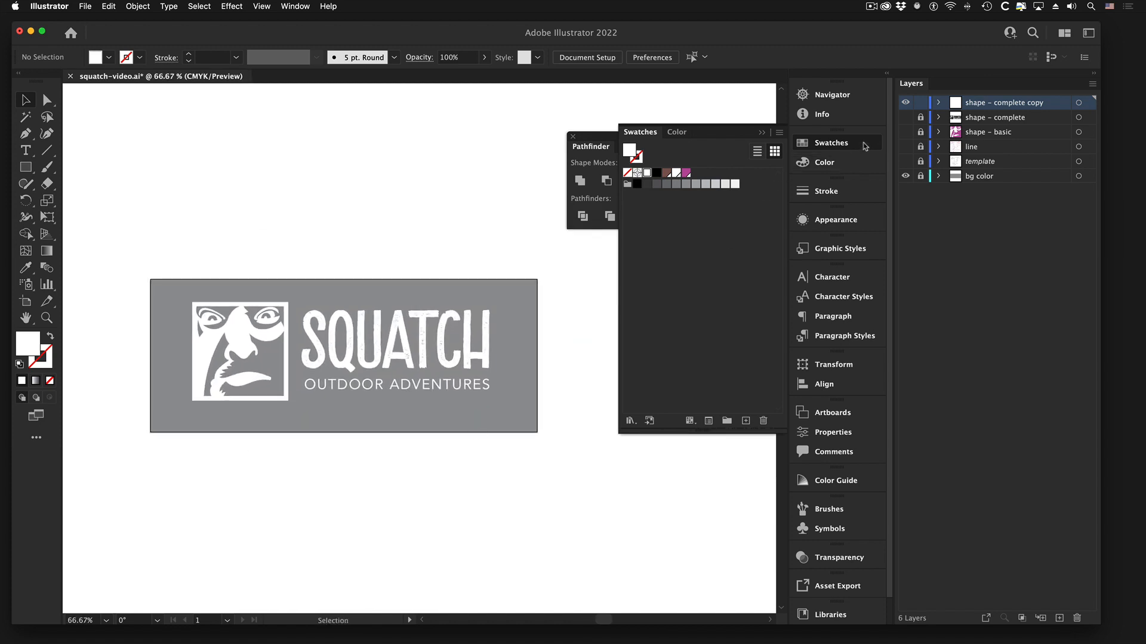
pyautogui.press('super+space')
pyautogui.moveTo(202, 373); pyautogui.dragTo(266, 328)
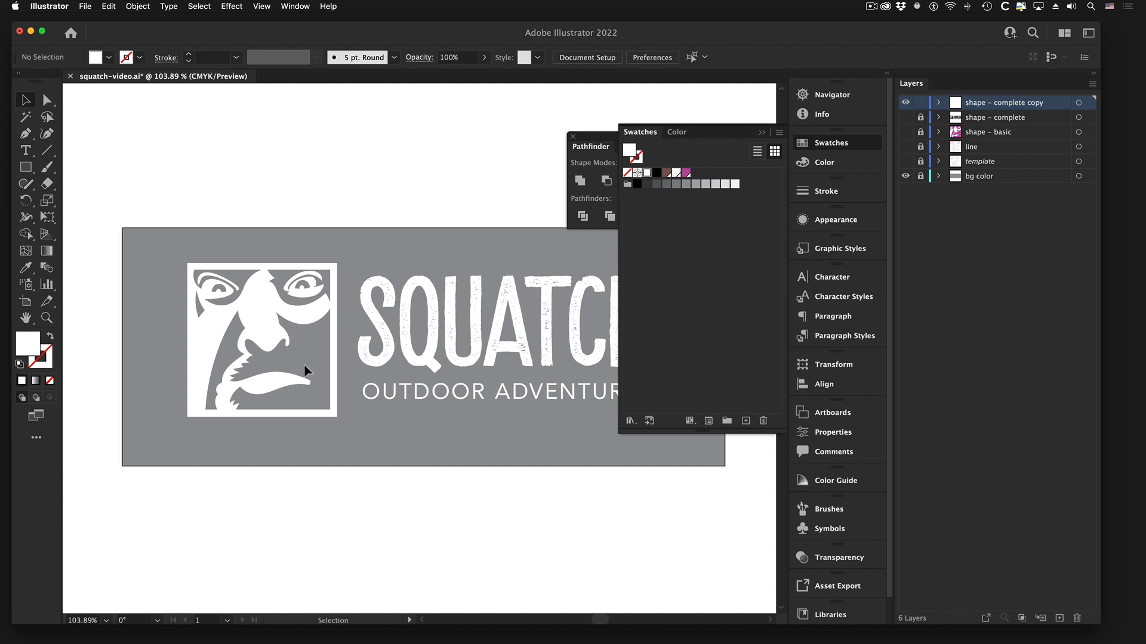
pyautogui.click(921, 102)
pyautogui.click(922, 176)
# - Try magenta and brown fills on the background rectangle behind the white logo
pyautogui.click(489, 246)
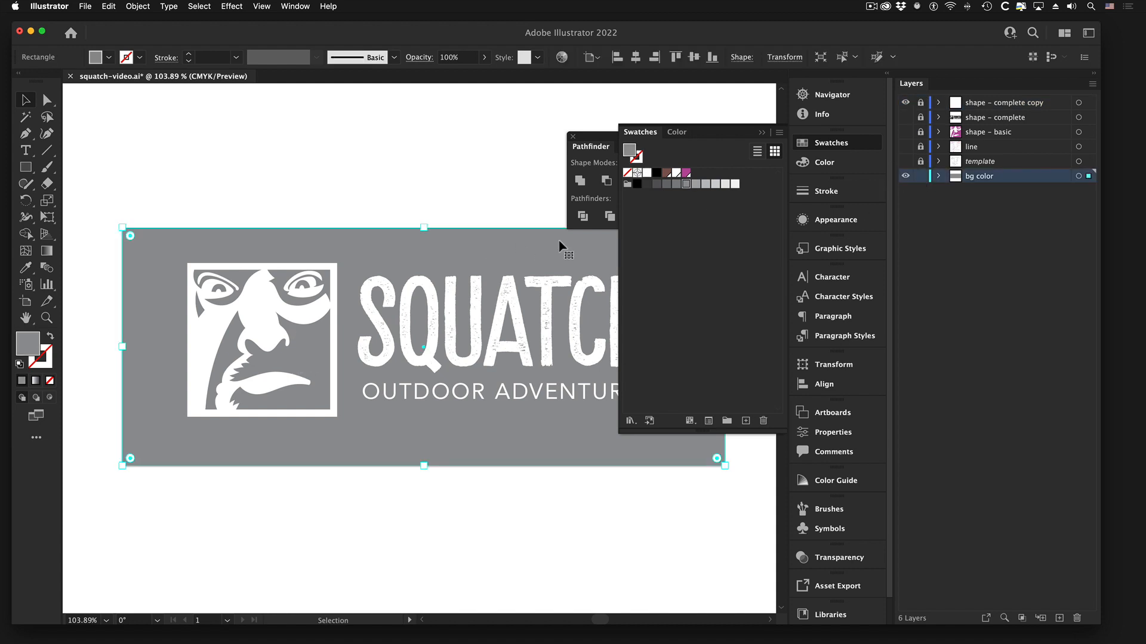
pyautogui.click(667, 173)
pyautogui.click(686, 173)
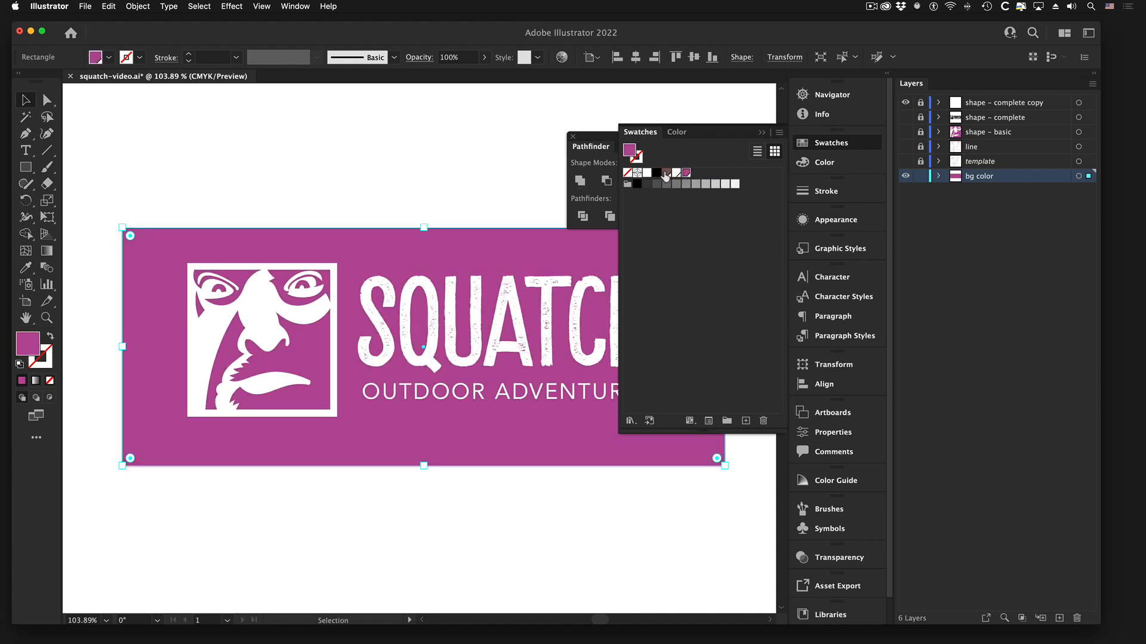
pyautogui.click(666, 173)
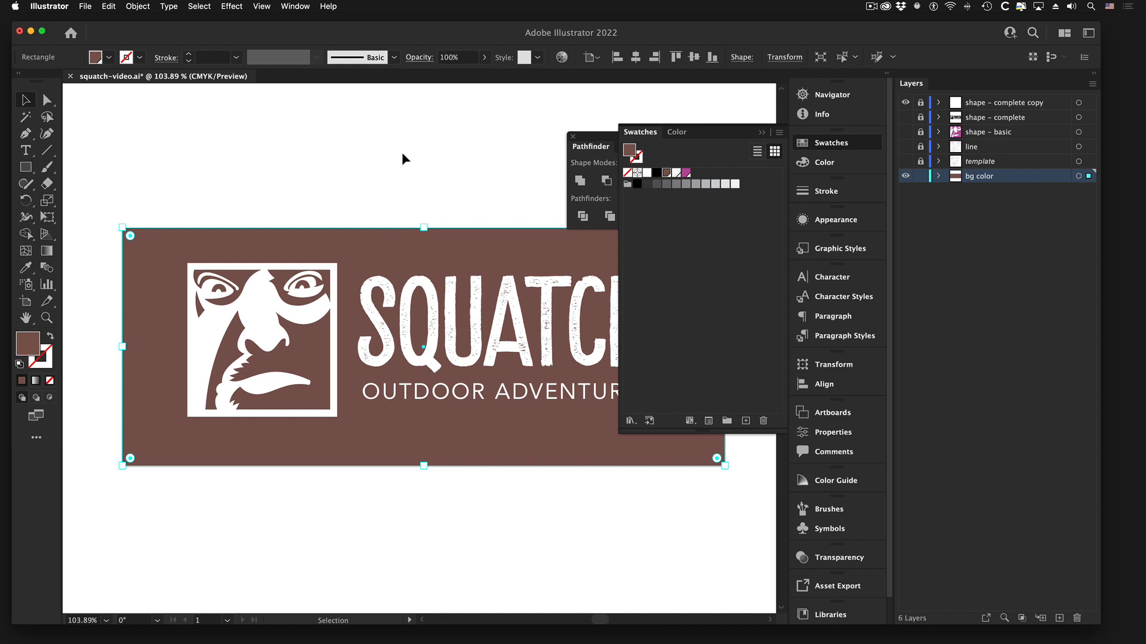
# - Fill the background rectangle with black (K=100) and close the Pathfinder options
pyautogui.click(396, 184)
pyautogui.click(389, 242)
pyautogui.click(638, 184)
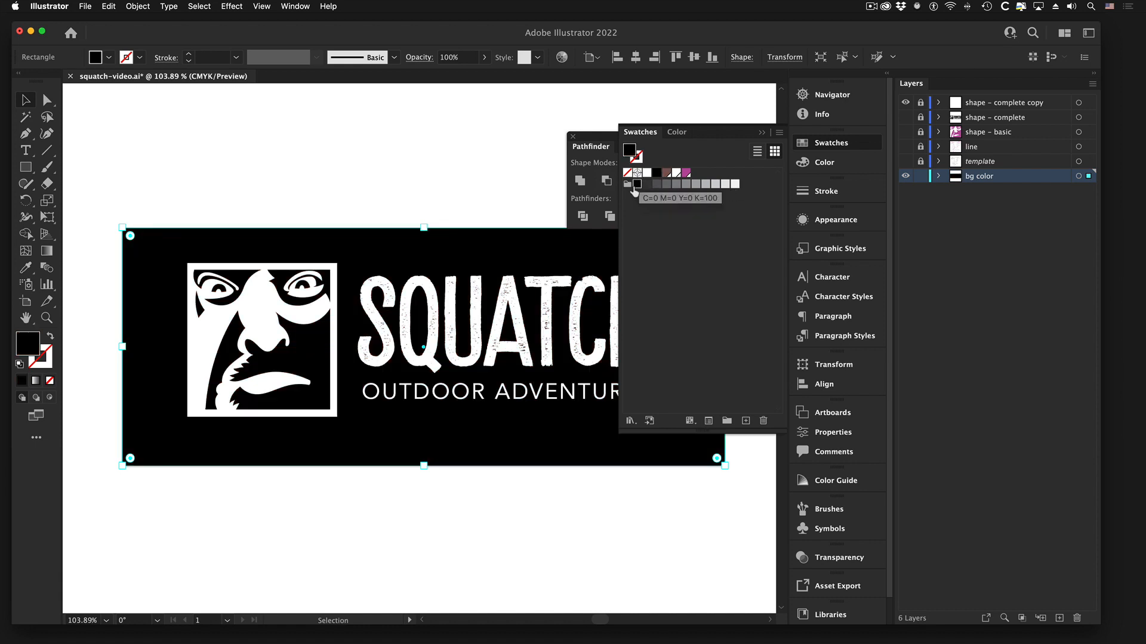
pyautogui.click(574, 137)
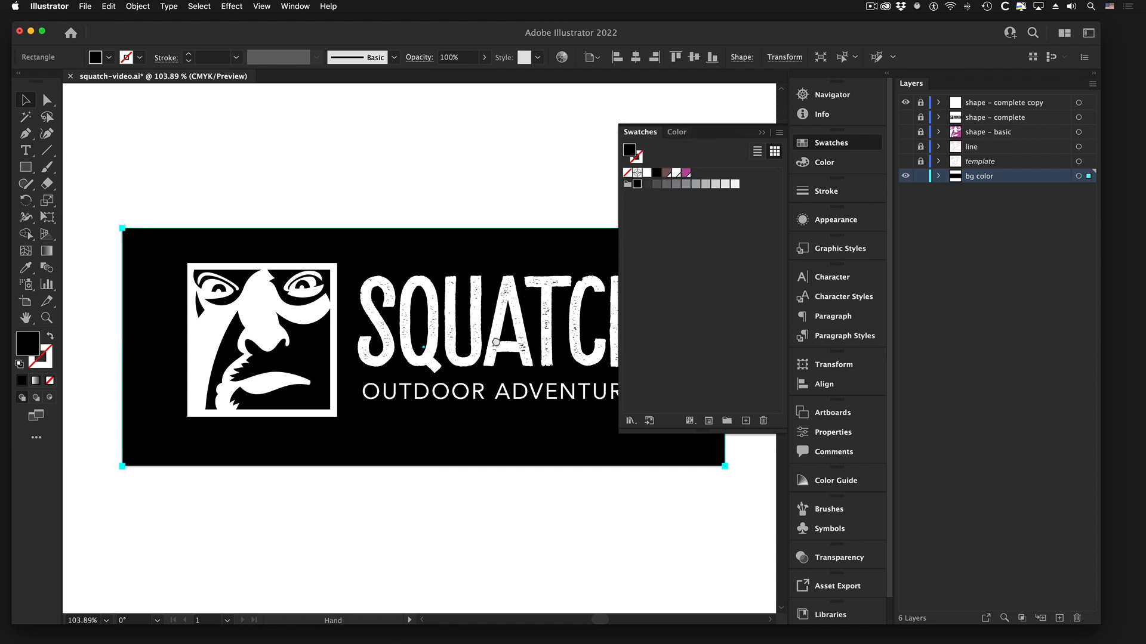
pyautogui.moveTo(494, 336); pyautogui.dragTo(437, 344)
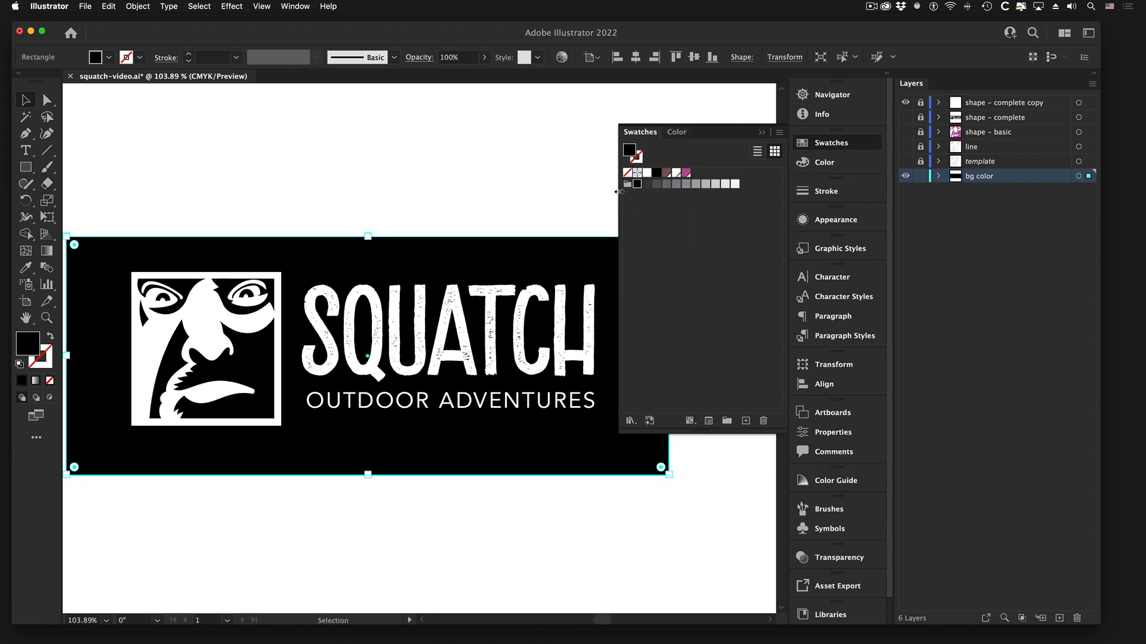
# - Try each grey swatch on the background rectangle in turn, from the darkest grey to the lightest
pyautogui.click(648, 185)
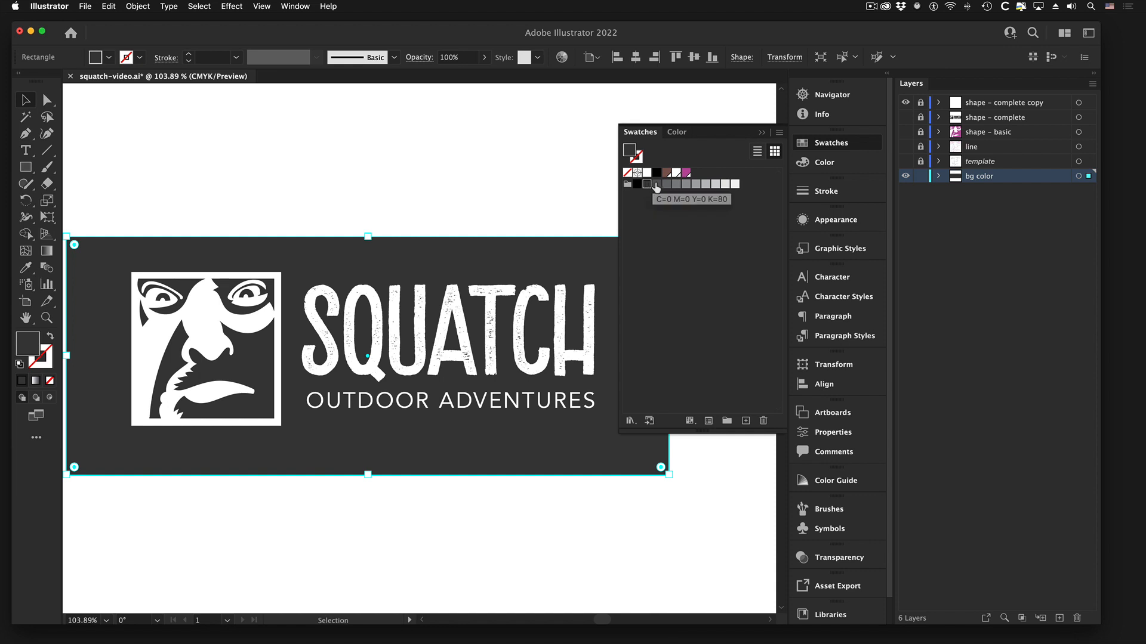
pyautogui.click(656, 184)
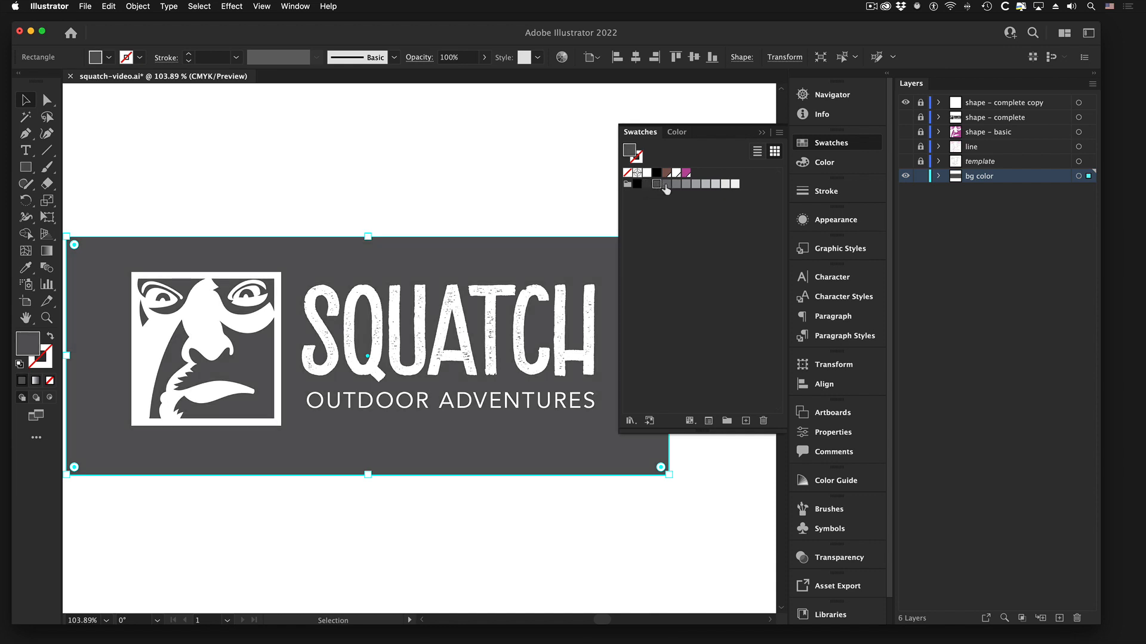
pyautogui.click(666, 185)
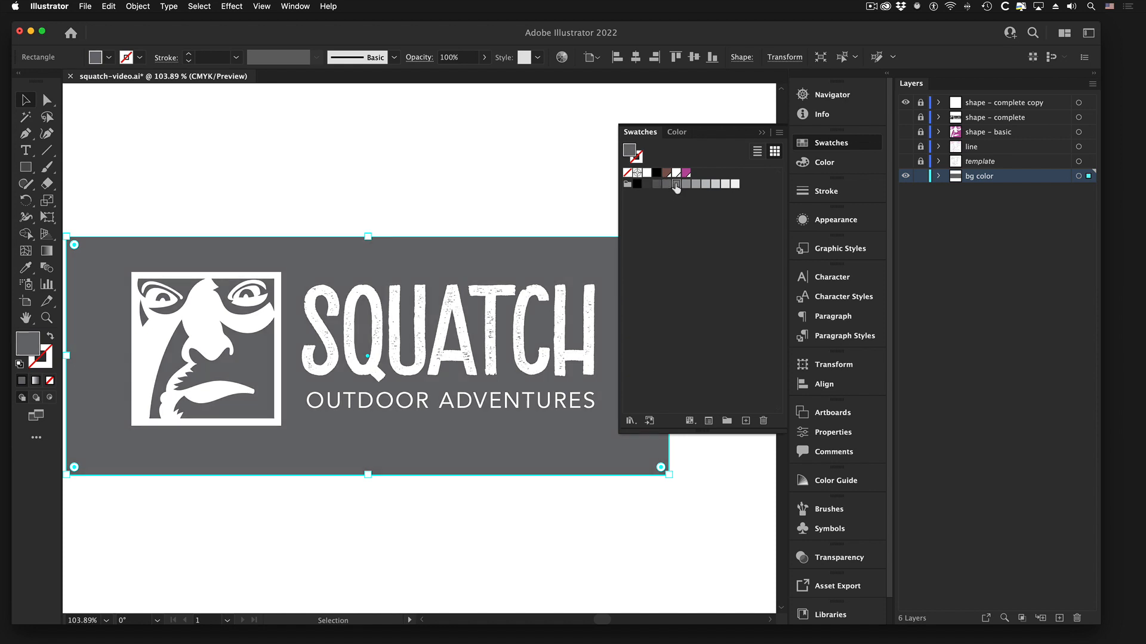
pyautogui.click(676, 184)
pyautogui.click(687, 185)
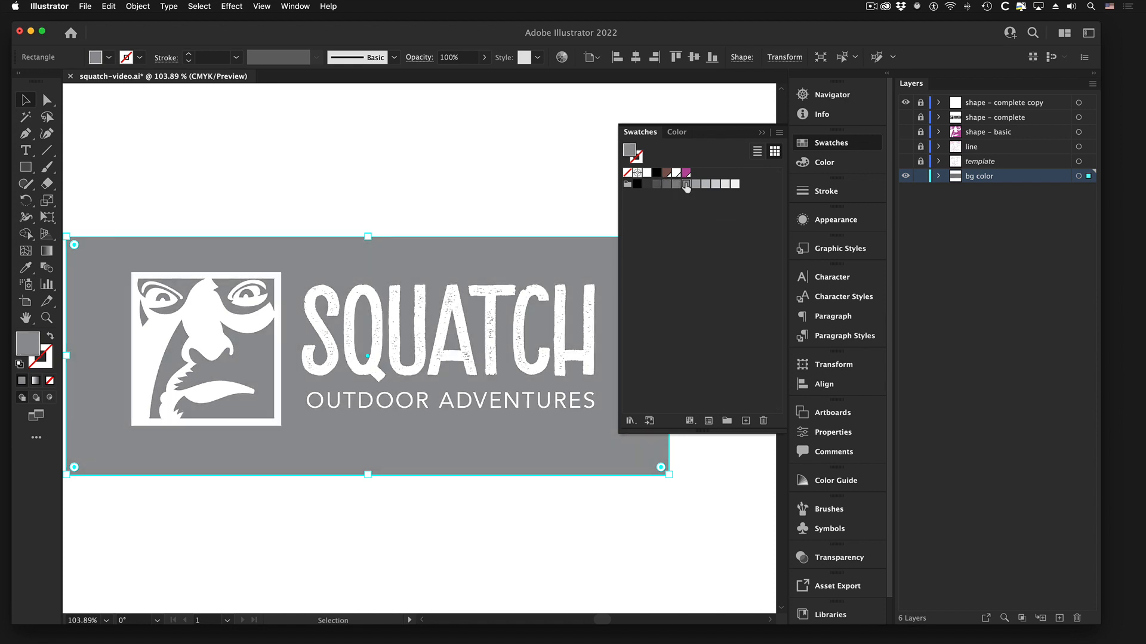
pyautogui.click(695, 185)
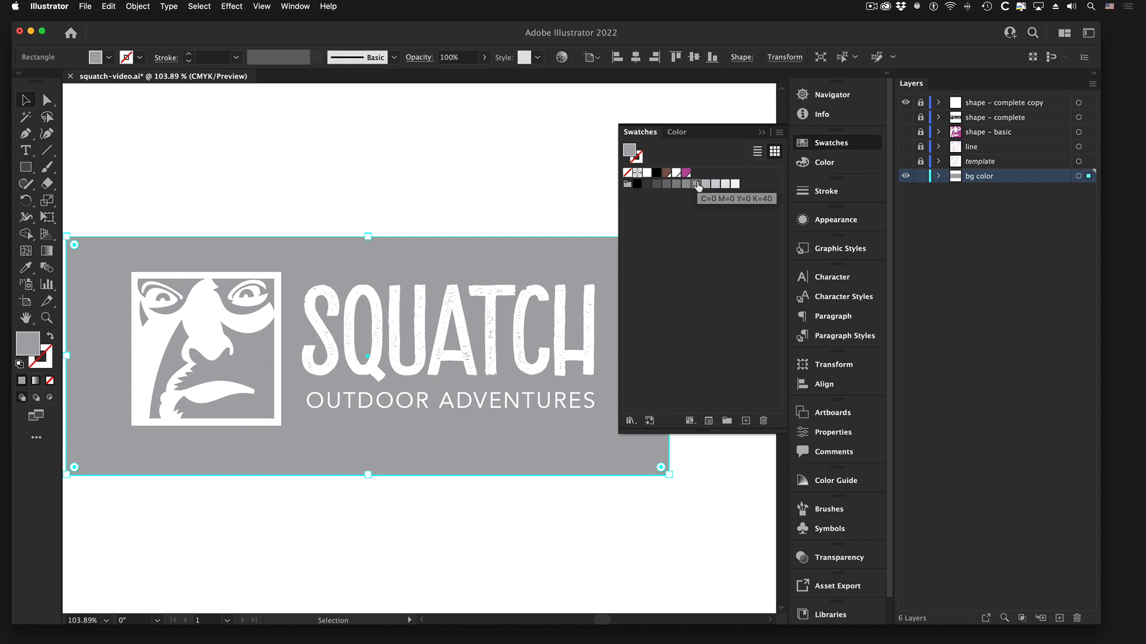
pyautogui.click(706, 185)
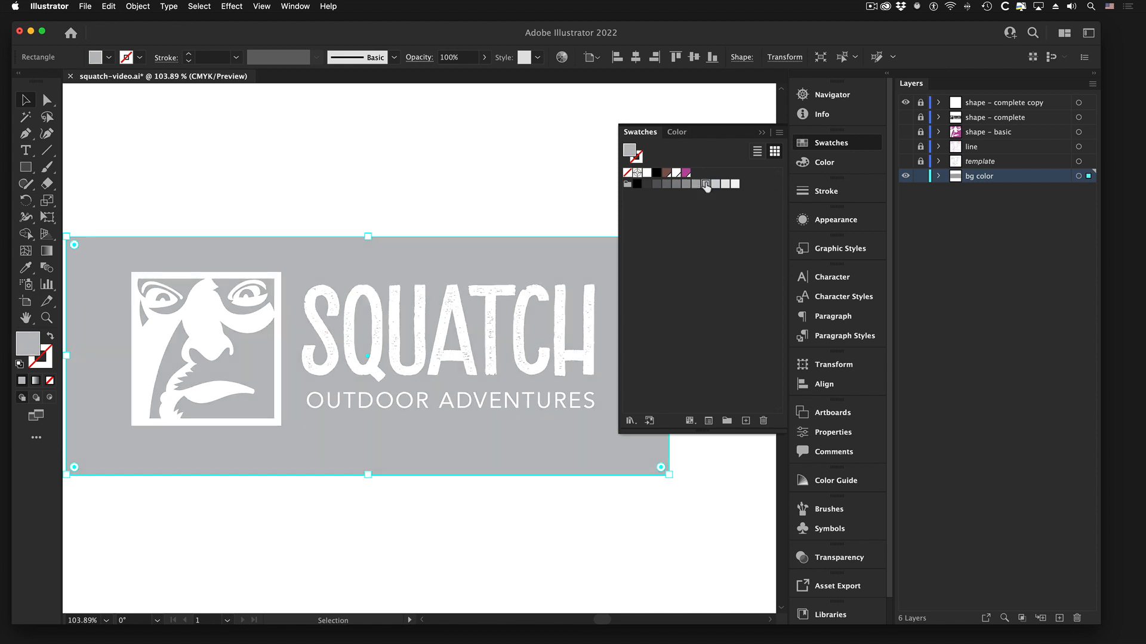
pyautogui.click(716, 185)
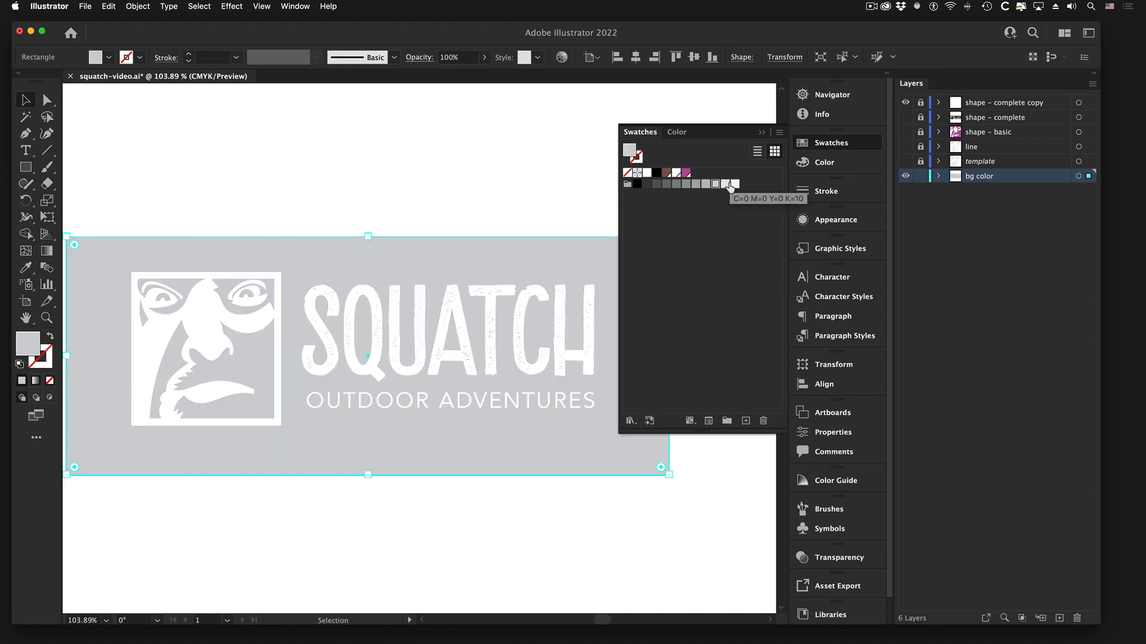
pyautogui.click(726, 185)
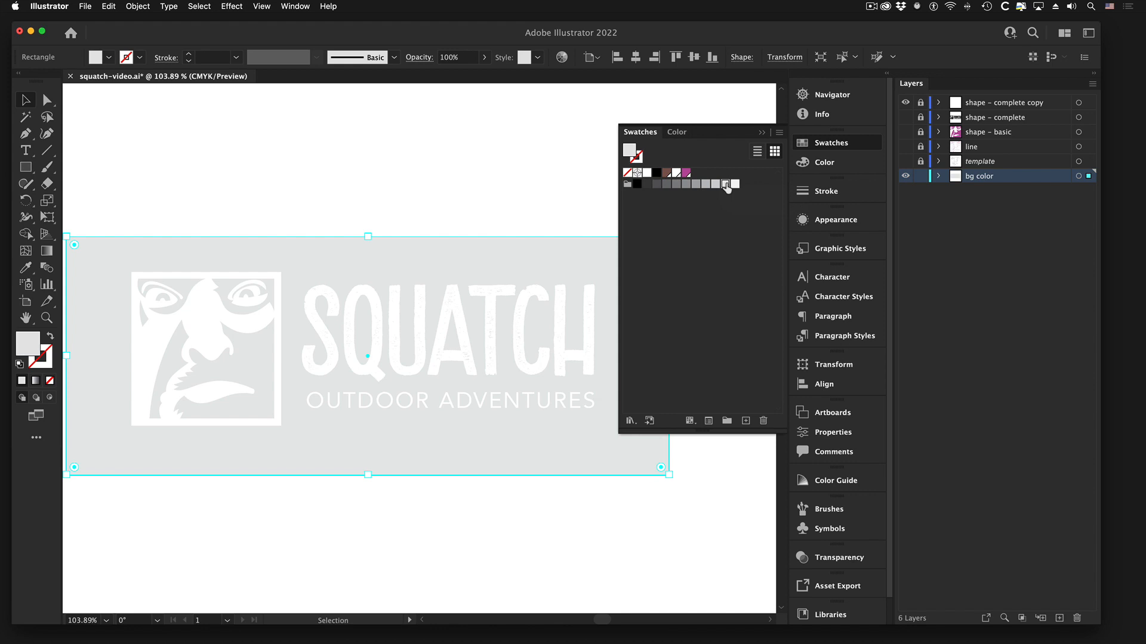
pyautogui.click(735, 185)
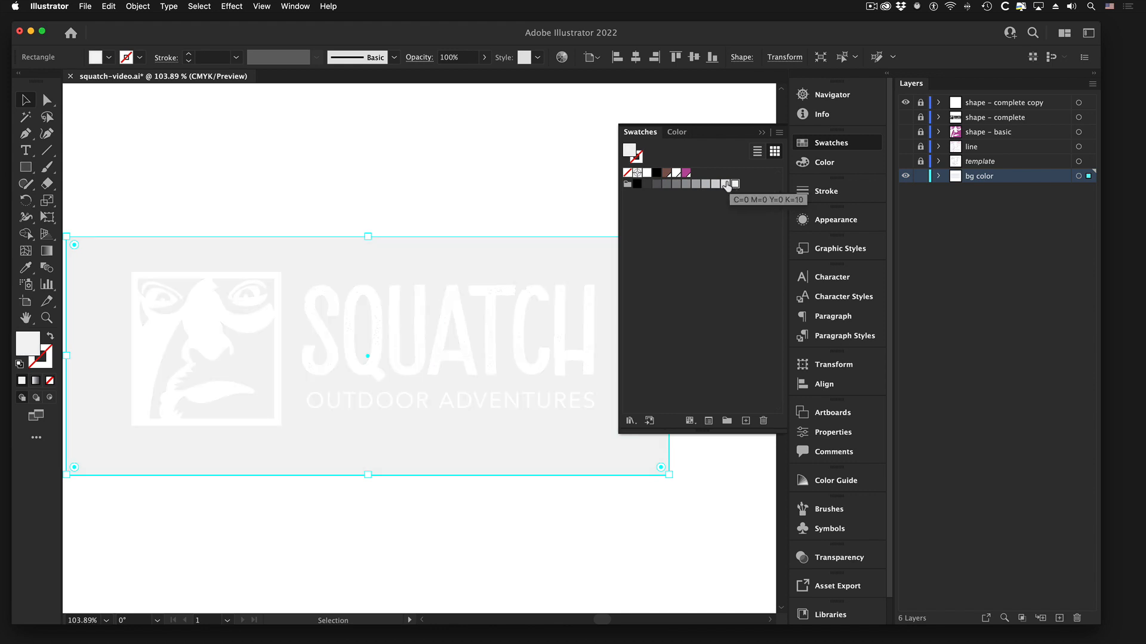
# - Step the background fill back through two slightly darker greys, starting with K=10, and return it to black
pyautogui.click(726, 185)
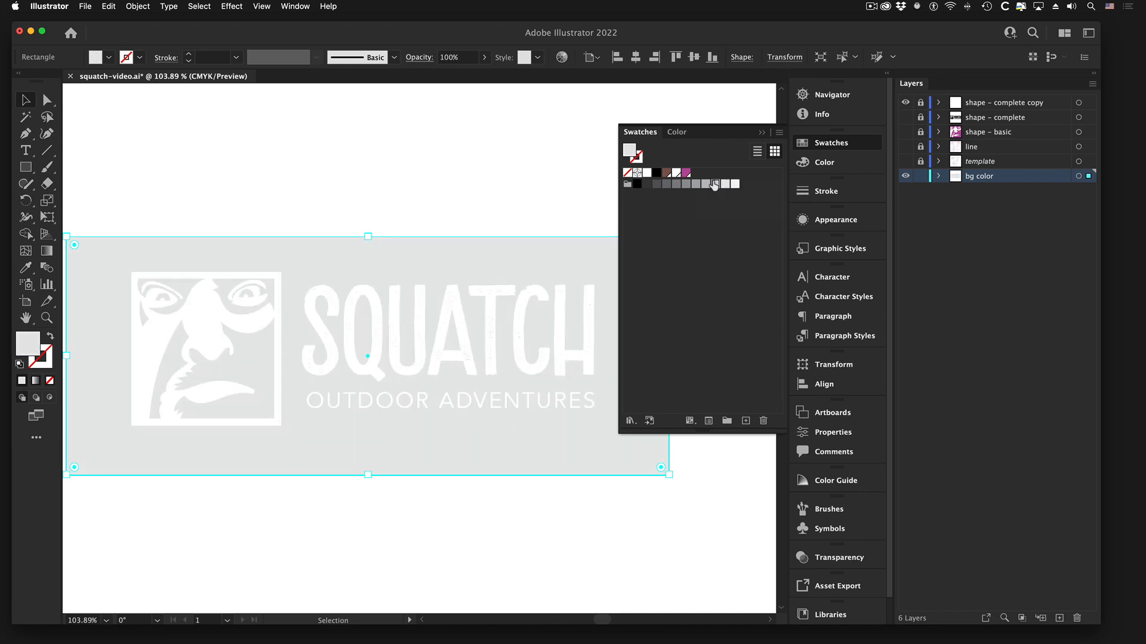
pyautogui.click(714, 185)
pyautogui.click(638, 184)
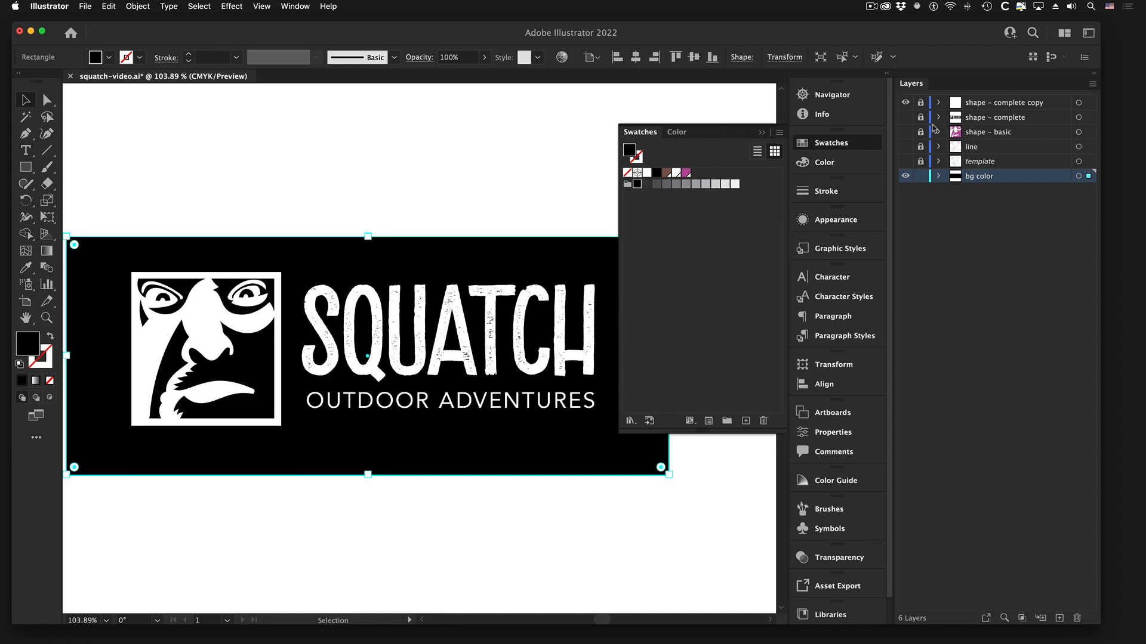
# - Hide the "shape - complete copy" layer, show and unlock "shape - complete", and select its black face
pyautogui.click(905, 102)
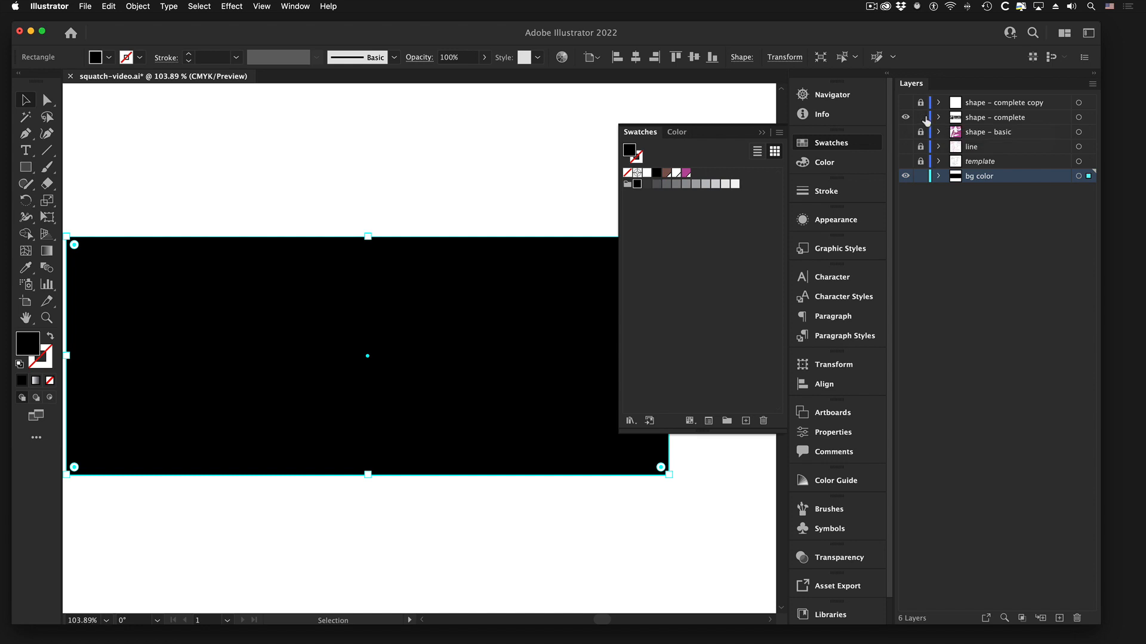
pyautogui.click(920, 117)
pyautogui.click(238, 334)
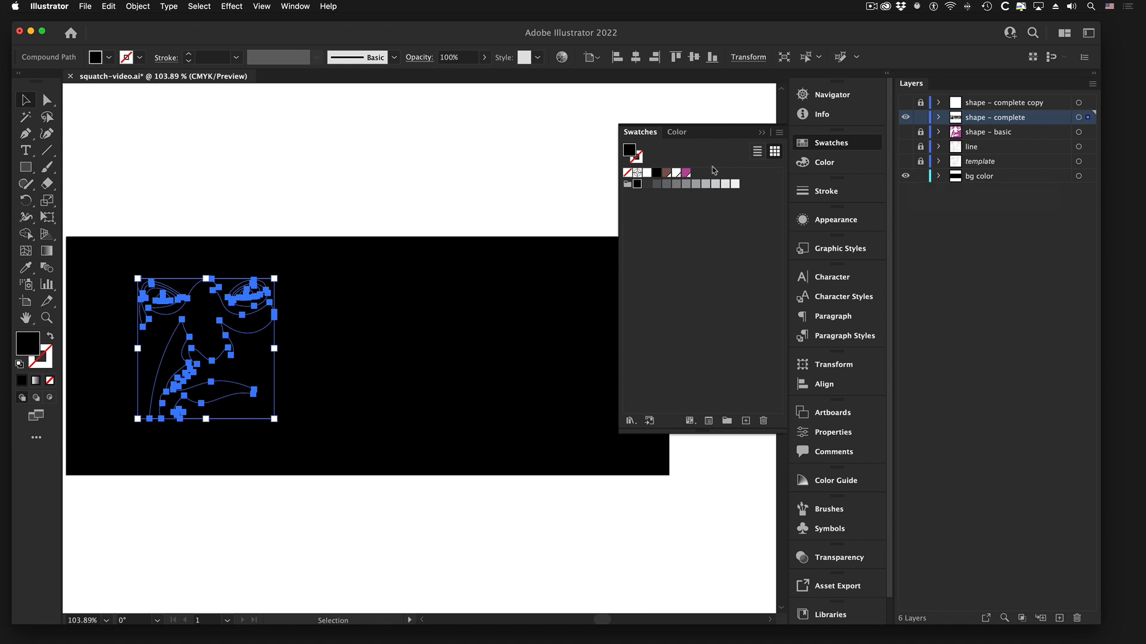
# - Fill the background rectangle with the lightest grey swatch behind the black logo, and deselect it
pyautogui.click(321, 258)
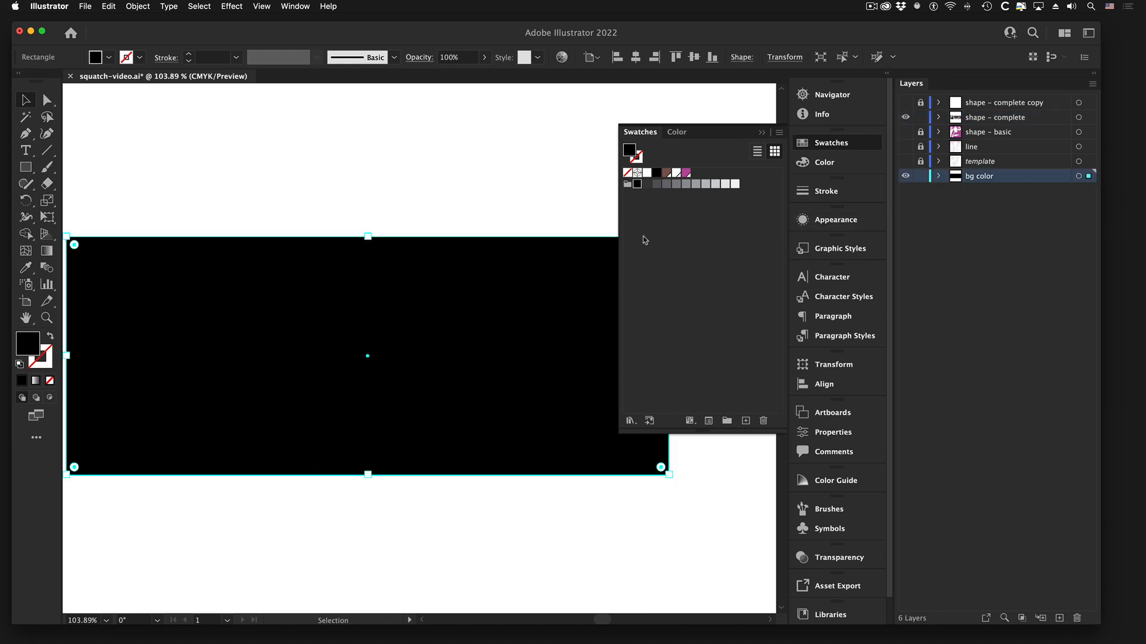
pyautogui.click(735, 184)
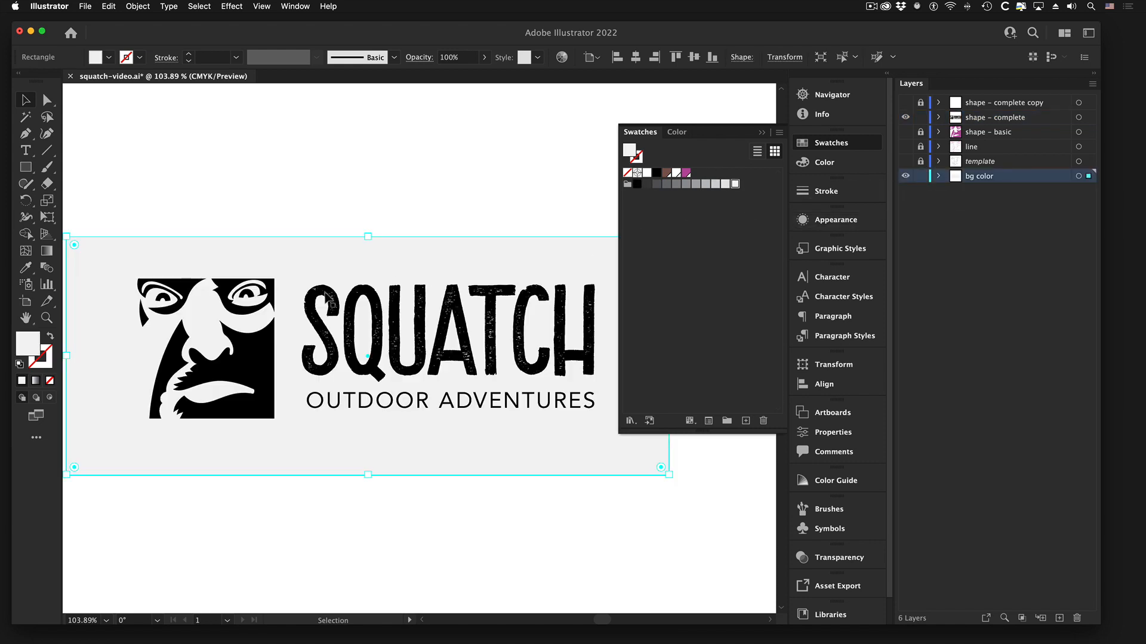
pyautogui.click(297, 198)
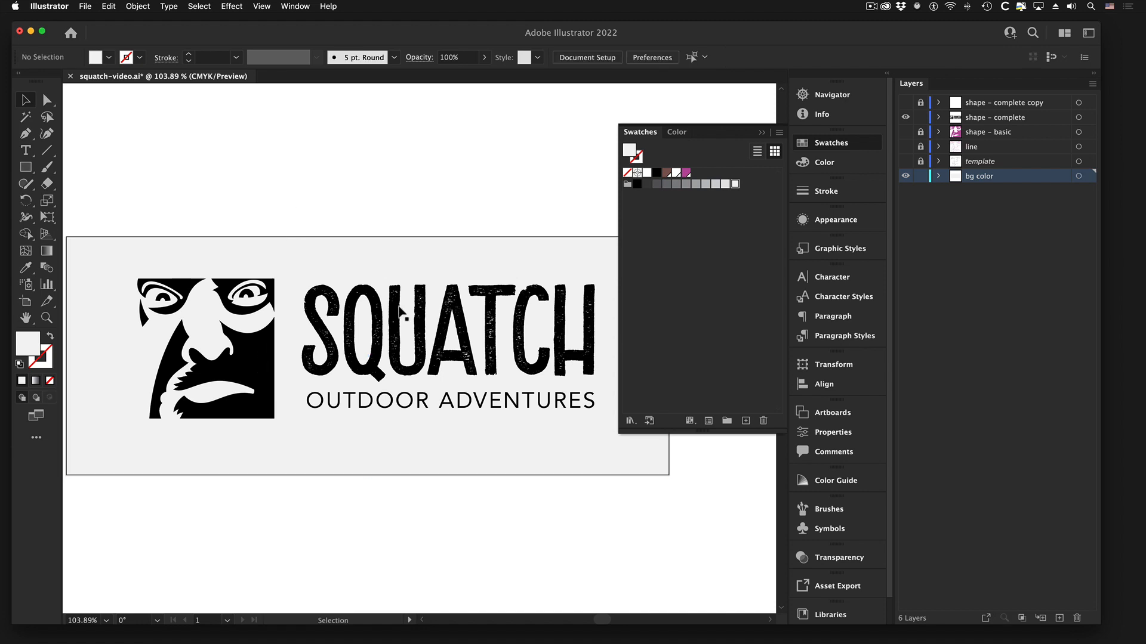
pyautogui.click(449, 247)
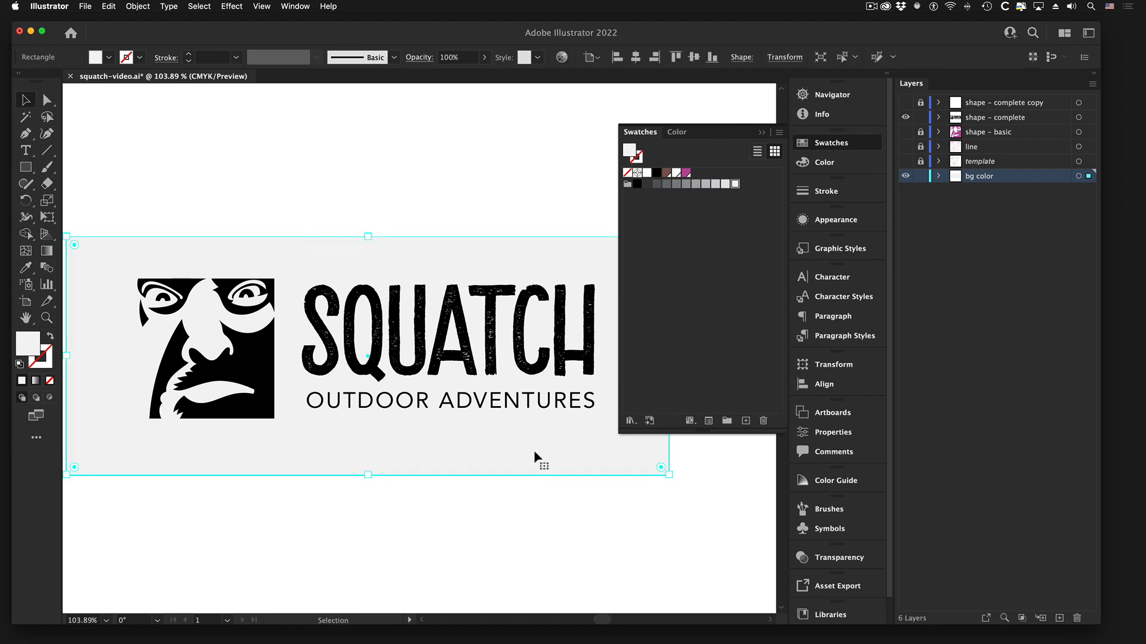
pyautogui.moveTo(535, 457); pyautogui.dragTo(548, 461)
pyautogui.click(236, 157)
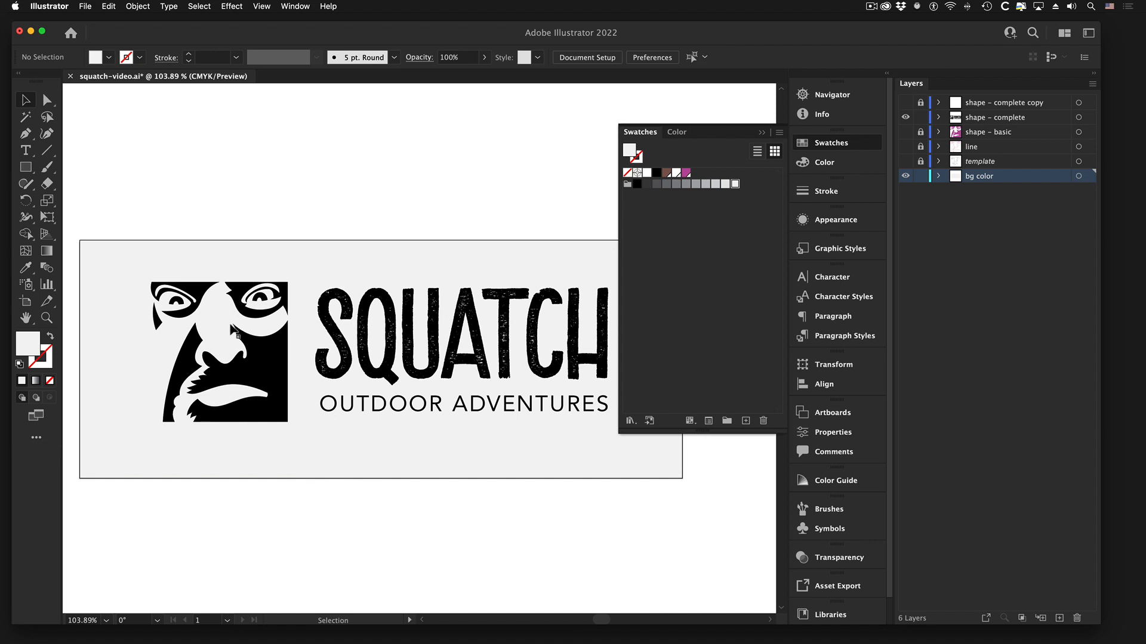
# - Select the background rectangle and try each darker grey swatch down to black behind the black logo, then step back up two greys
pyautogui.click(311, 266)
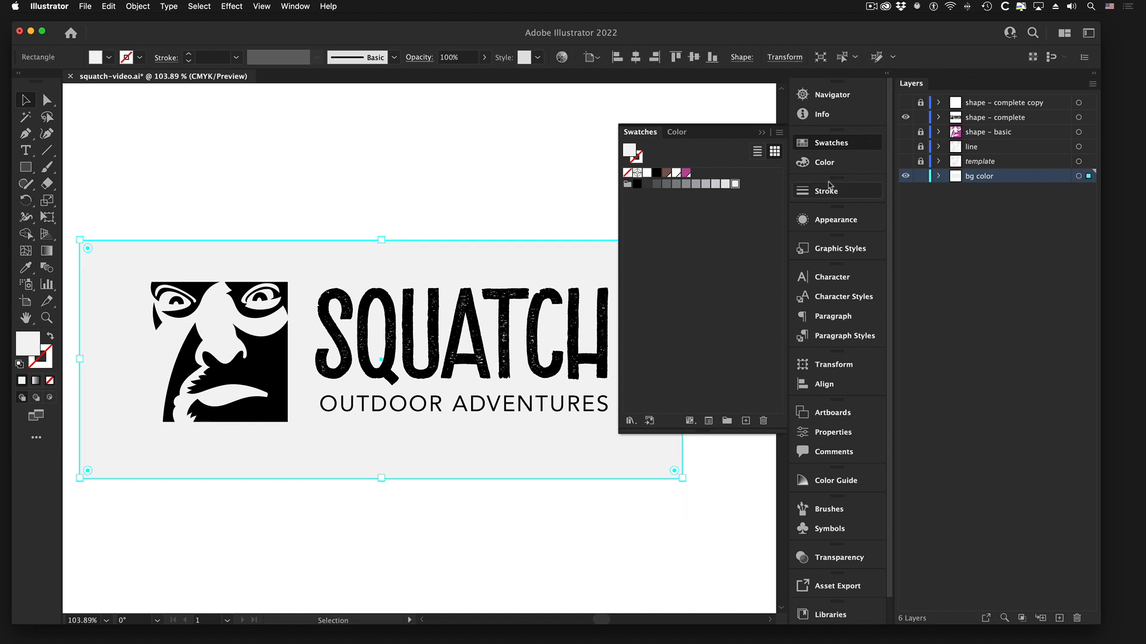
pyautogui.click(726, 185)
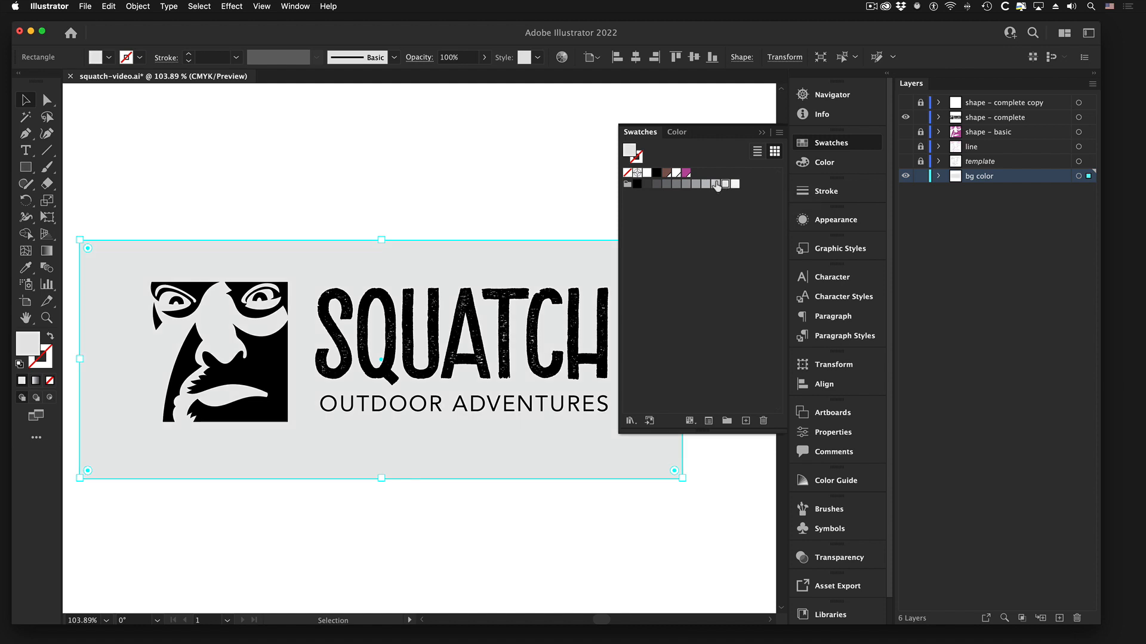
pyautogui.click(716, 185)
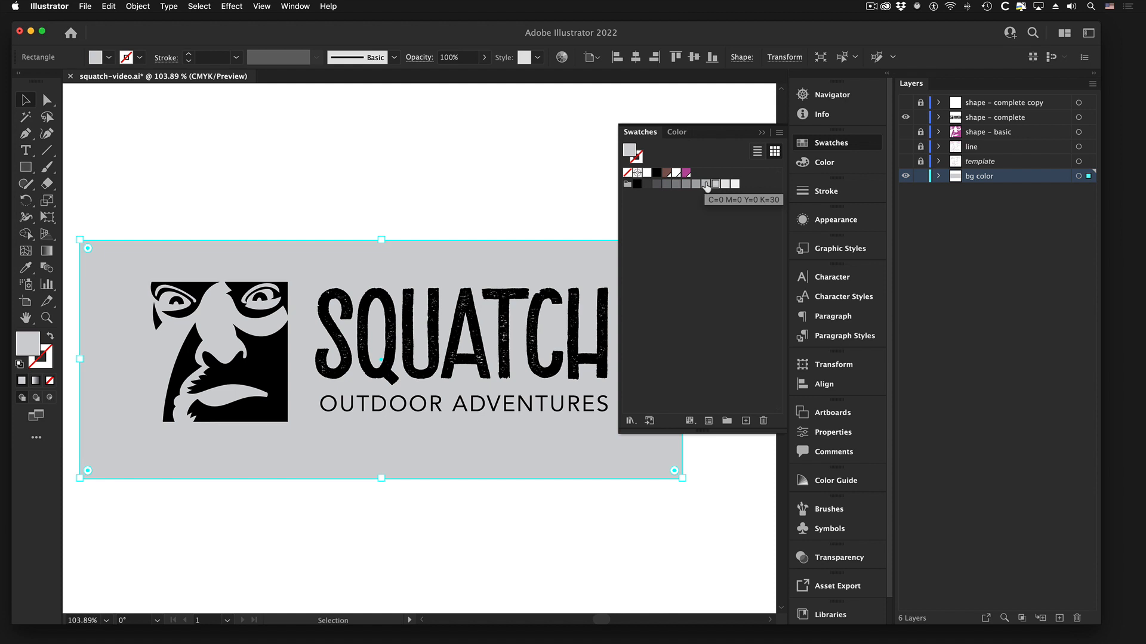
pyautogui.click(705, 185)
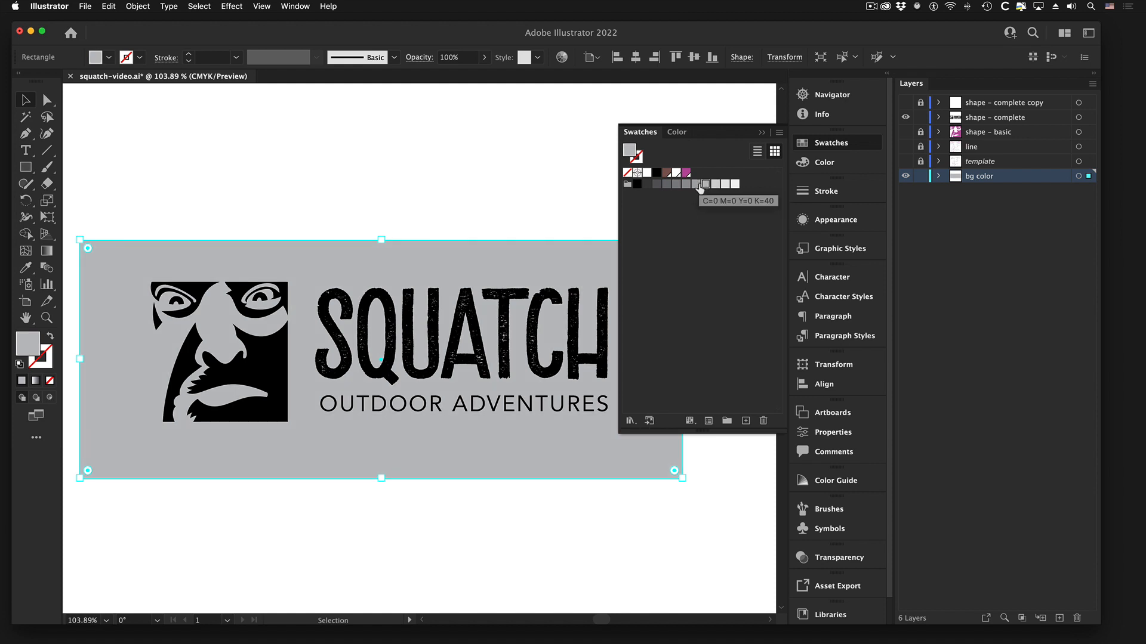
pyautogui.click(696, 185)
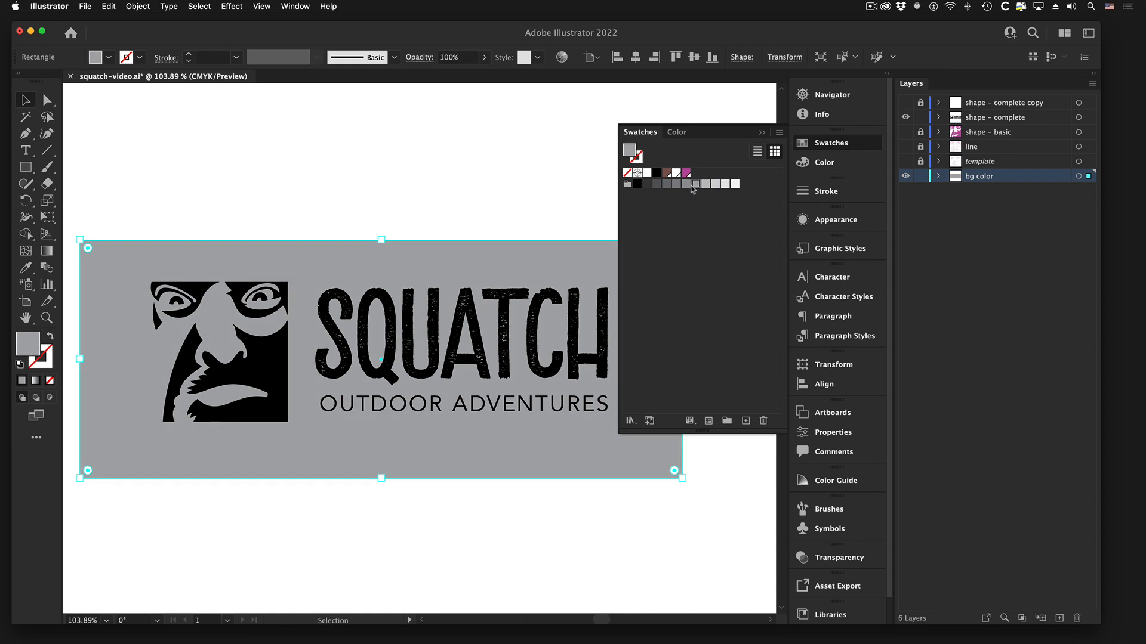
pyautogui.click(686, 185)
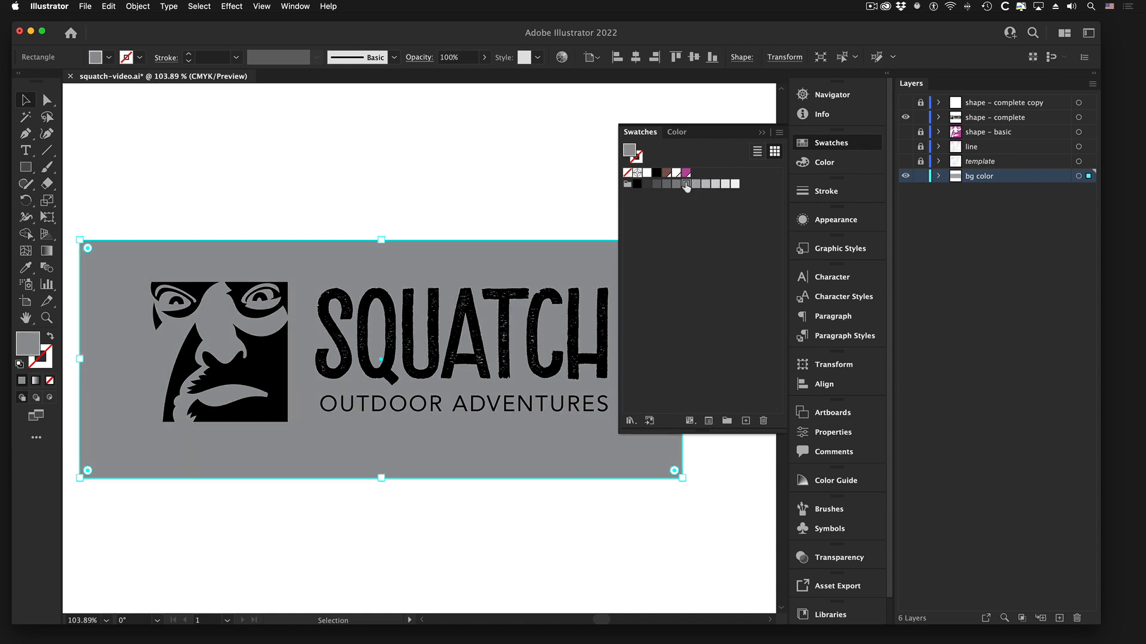
pyautogui.click(677, 185)
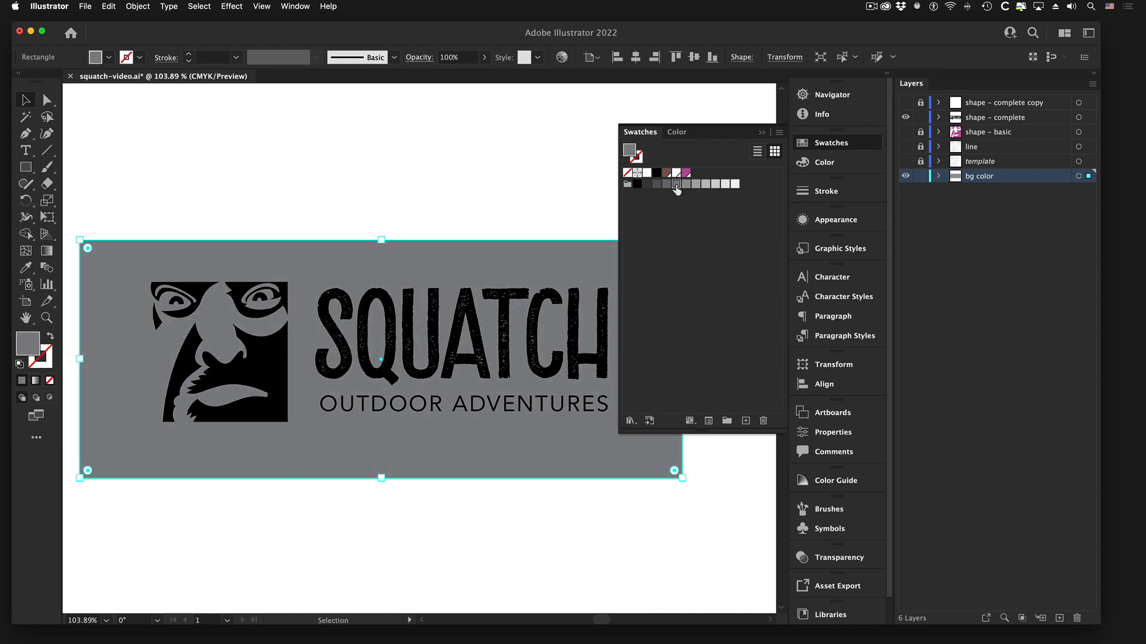
pyautogui.click(666, 185)
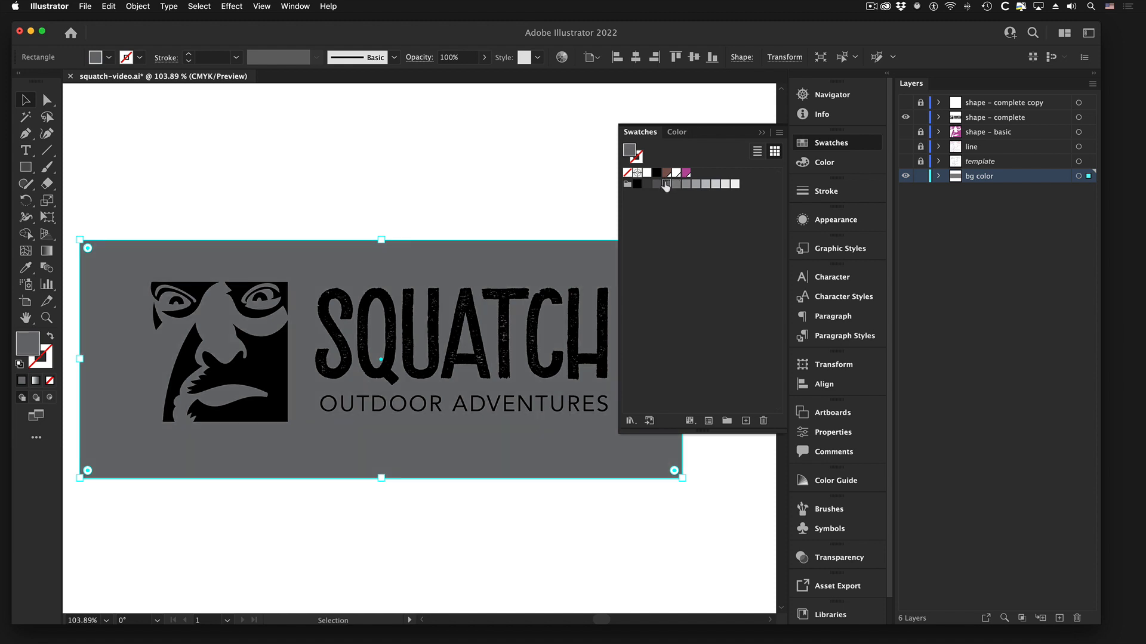
pyautogui.click(657, 185)
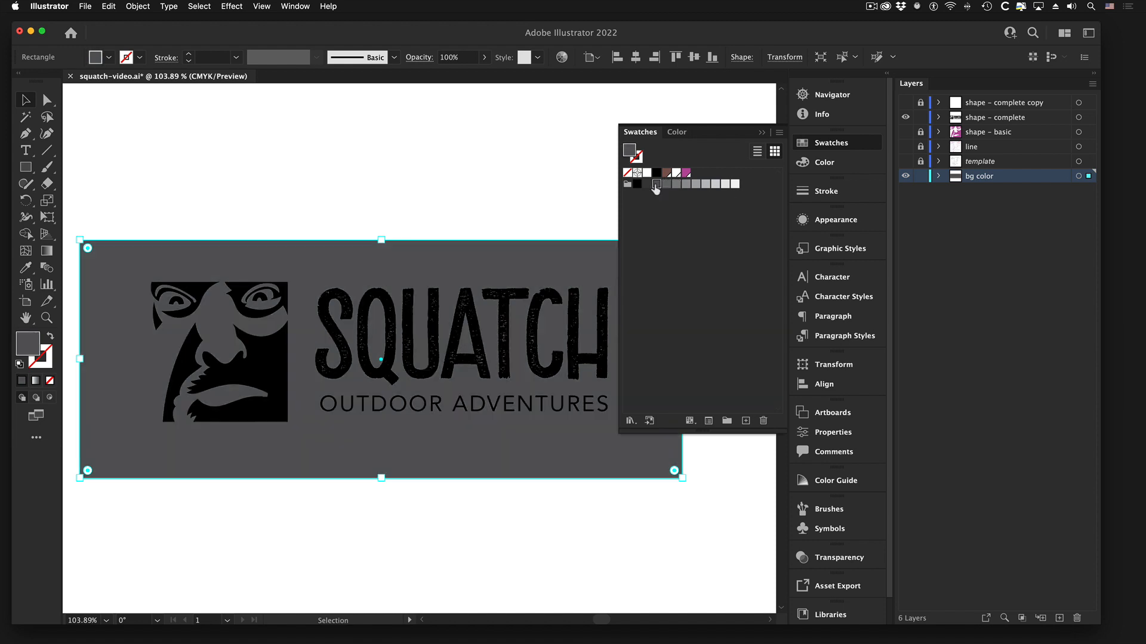
pyautogui.click(646, 185)
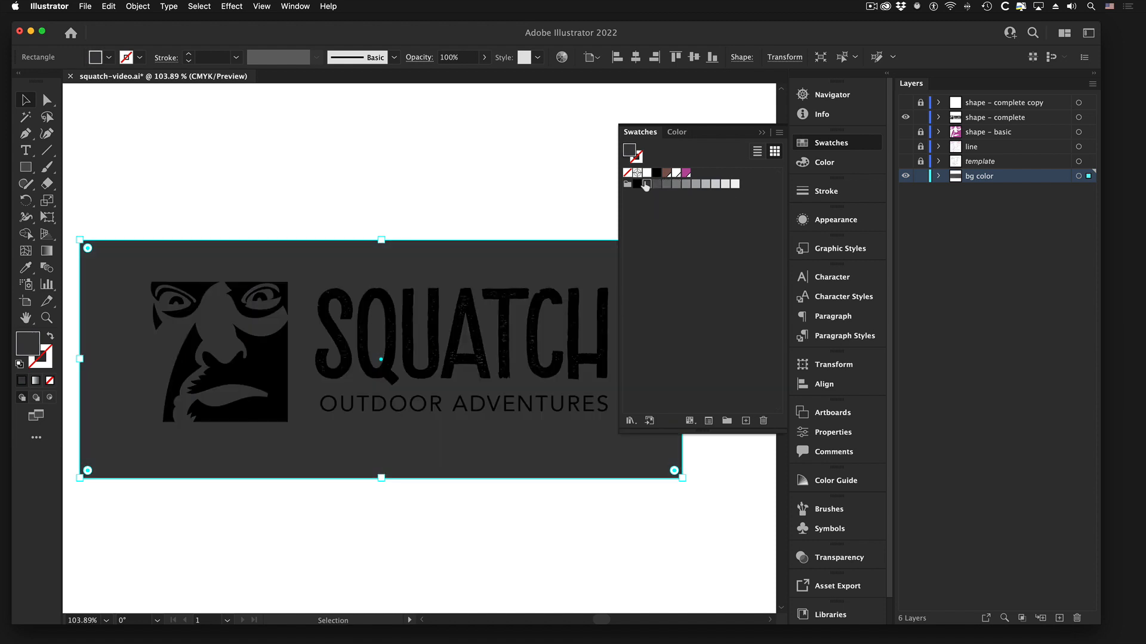
pyautogui.click(637, 185)
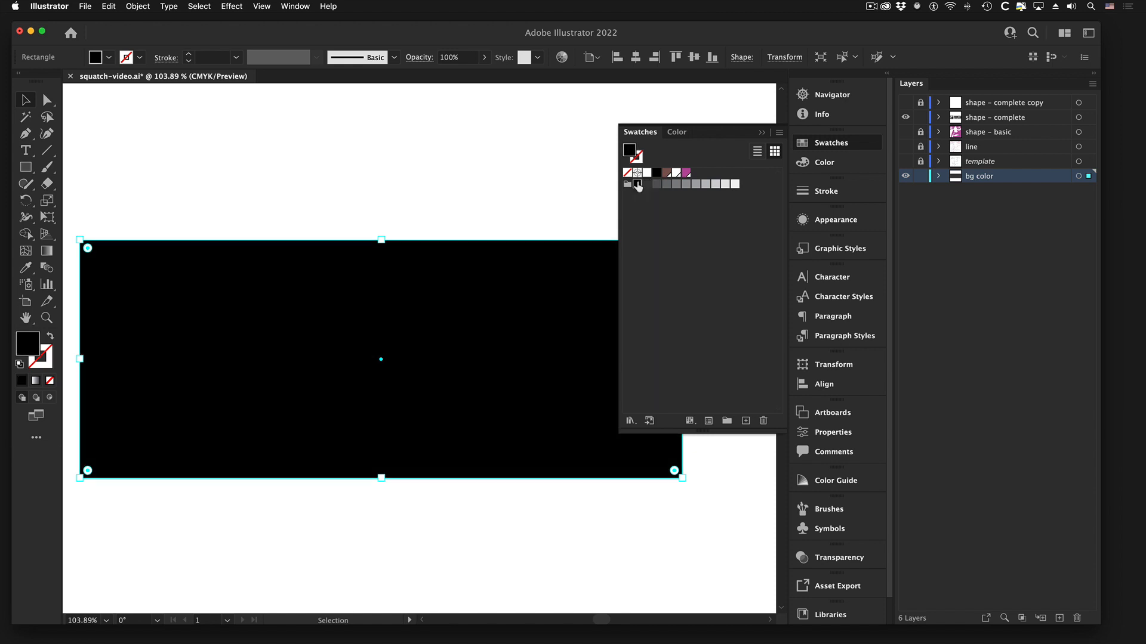
pyautogui.click(647, 185)
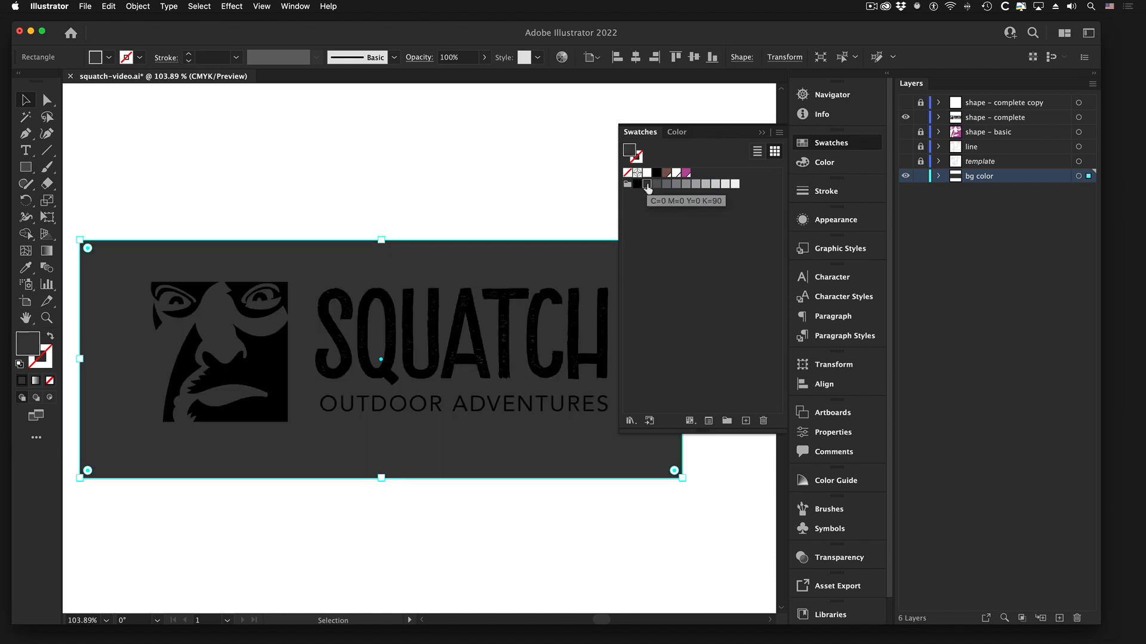
pyautogui.click(656, 185)
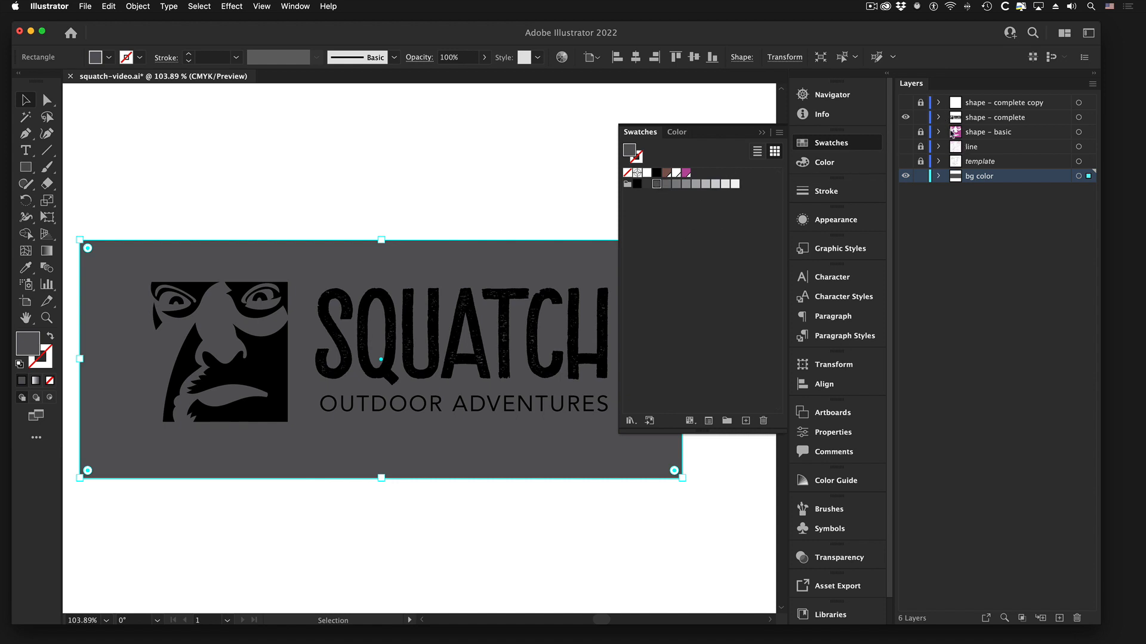
# - Try the magenta and brown swatches as the background fill behind the black logo, and fill it with the K=40 grey
pyautogui.click(685, 173)
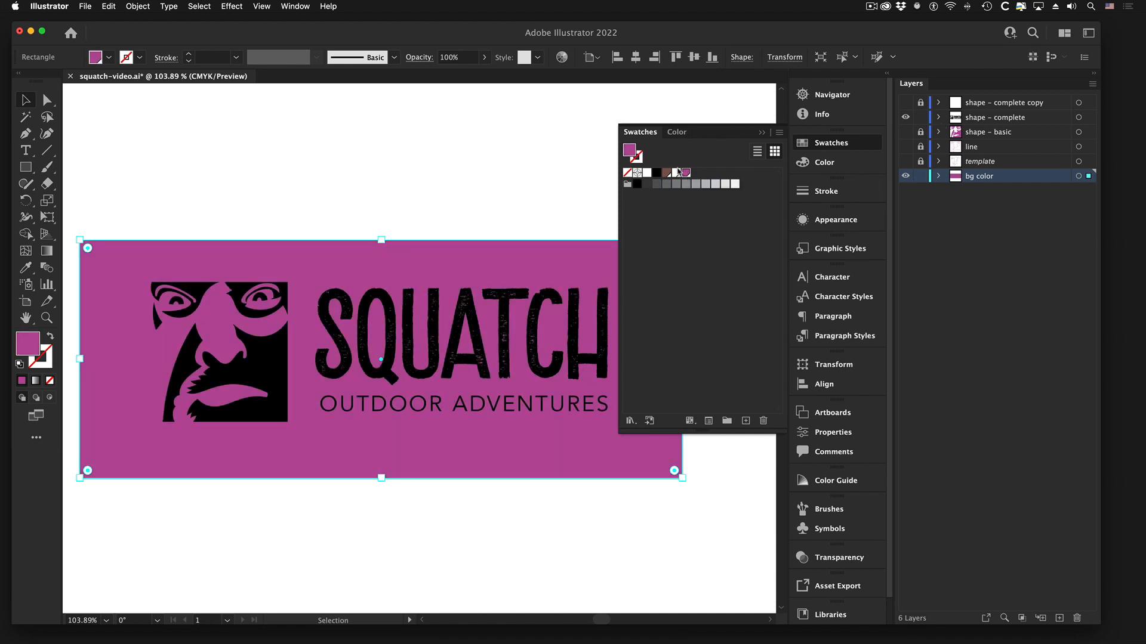
pyautogui.click(667, 174)
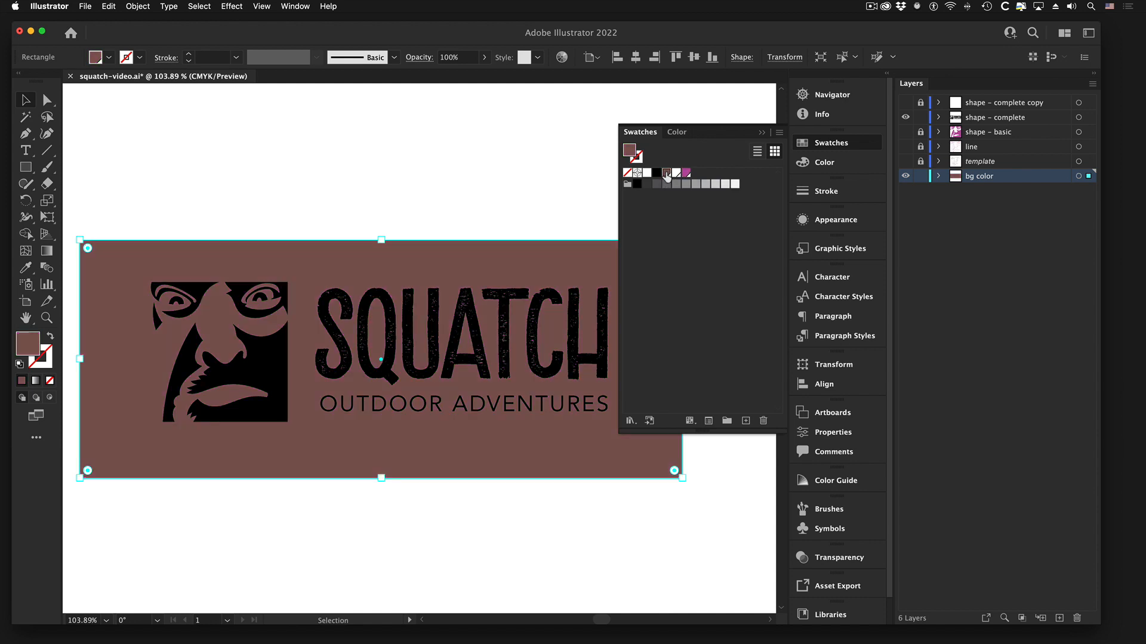
pyautogui.click(686, 173)
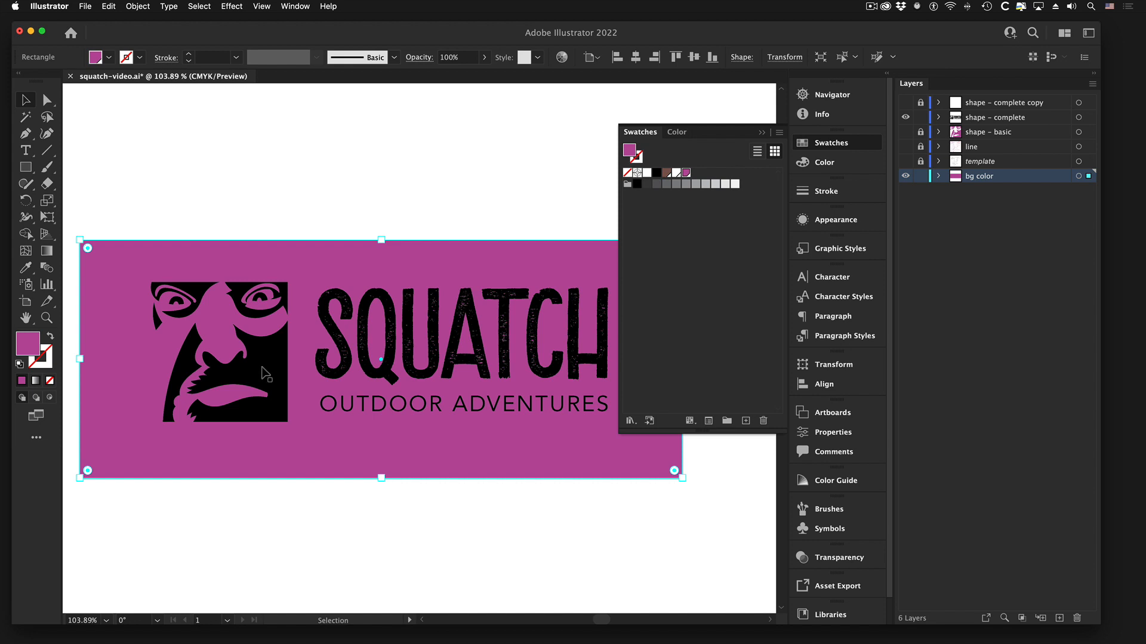
pyautogui.click(695, 185)
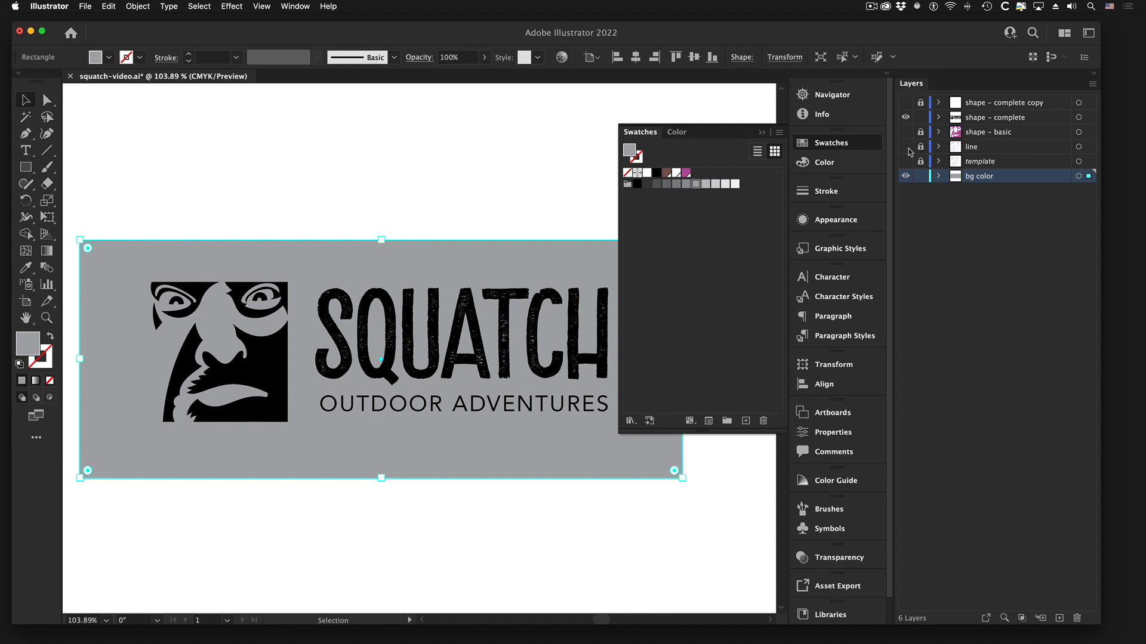
# - Fill the face, the SQUATCH wordmark and the OUTDOOR ADVENTURES tagline with the magenta swatch, and deselect them
pyautogui.click(282, 366)
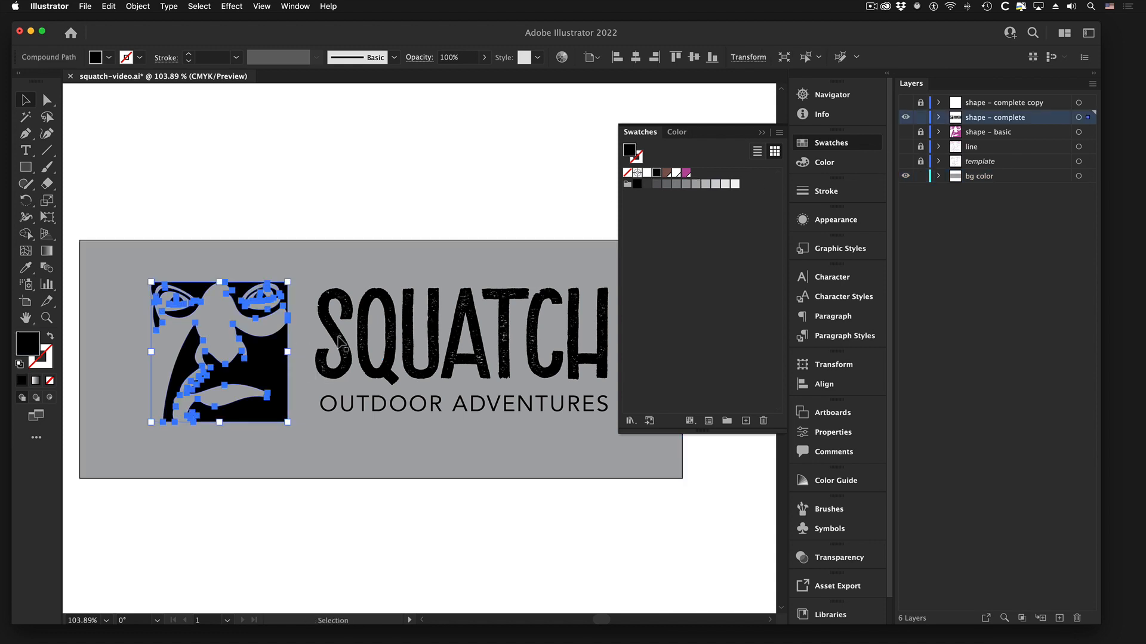
pyautogui.keyDown('shift'); pyautogui.click(412, 331); pyautogui.keyUp('shift')
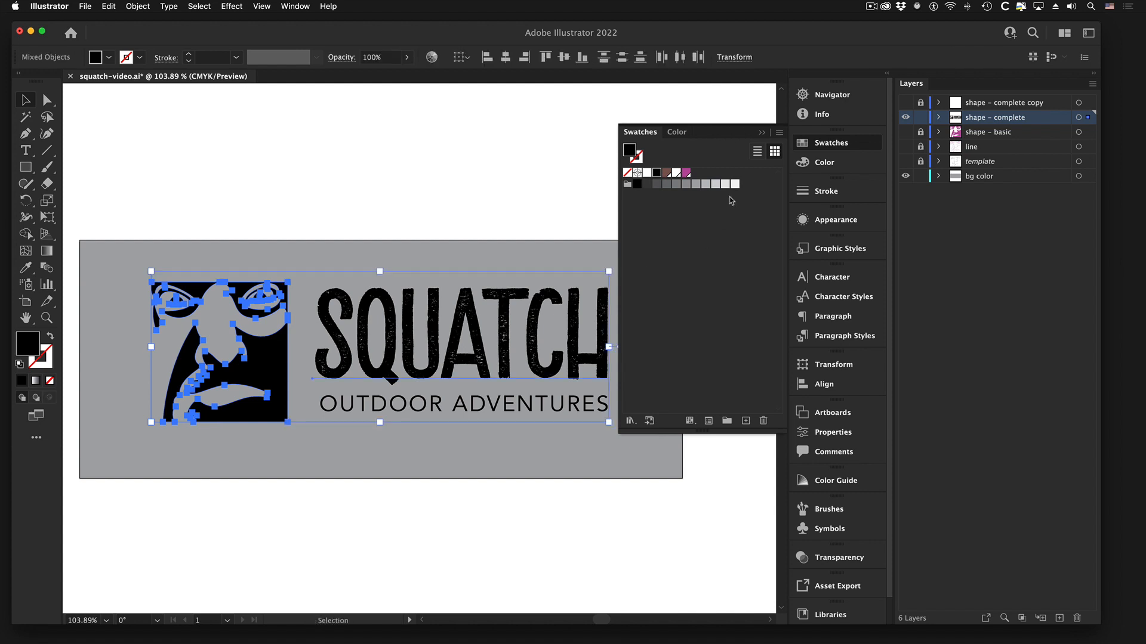
pyautogui.keyDown('shift'); pyautogui.click(435, 405); pyautogui.keyUp('shift')
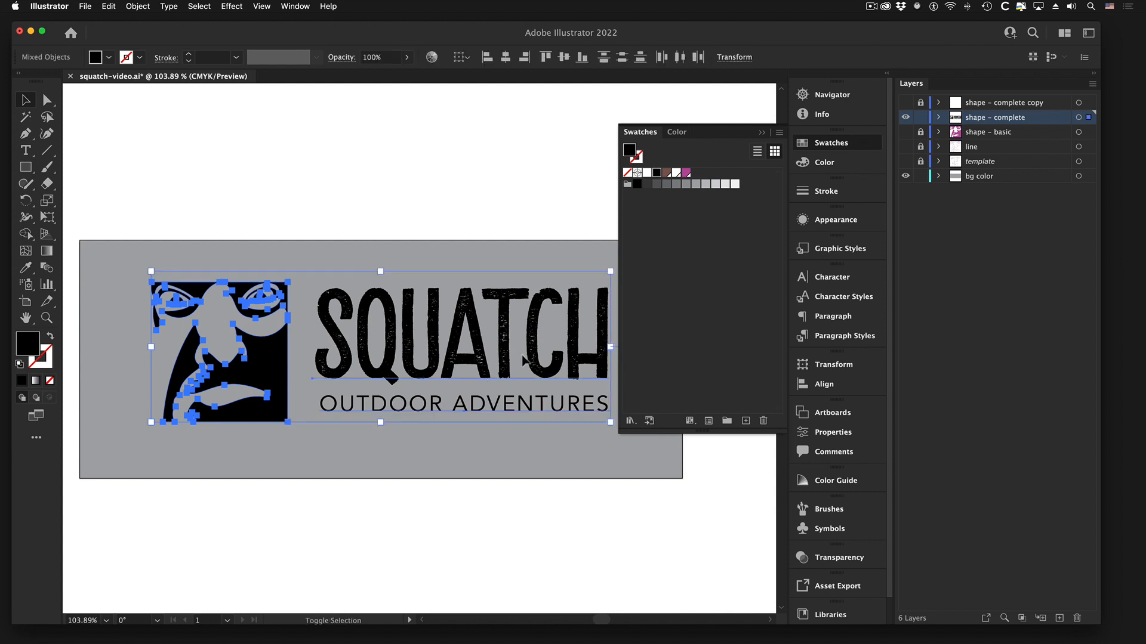
pyautogui.click(687, 173)
pyautogui.click(294, 214)
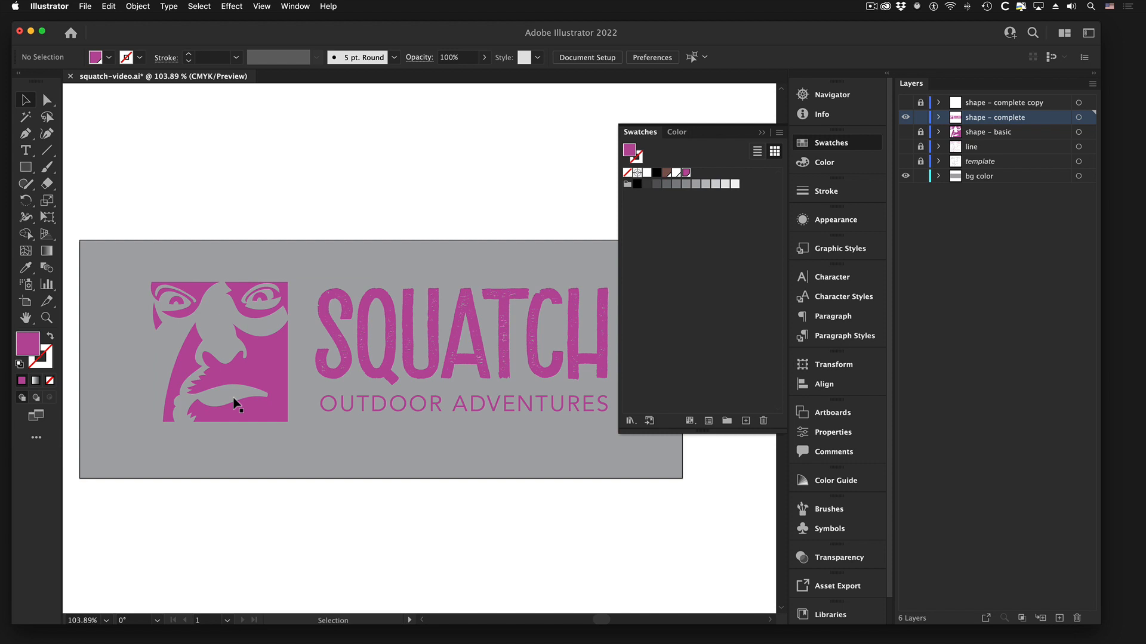
# - Select the background rectangle and try successively lighter greys behind the magenta logo, ending with the lightest swatch
pyautogui.click(383, 262)
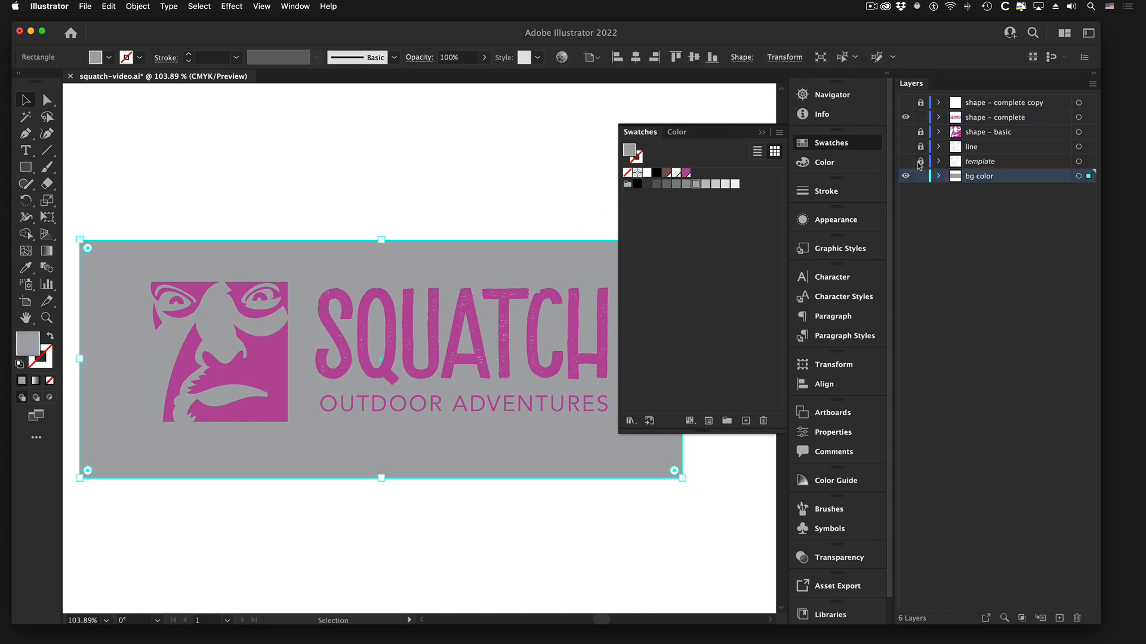
pyautogui.click(706, 185)
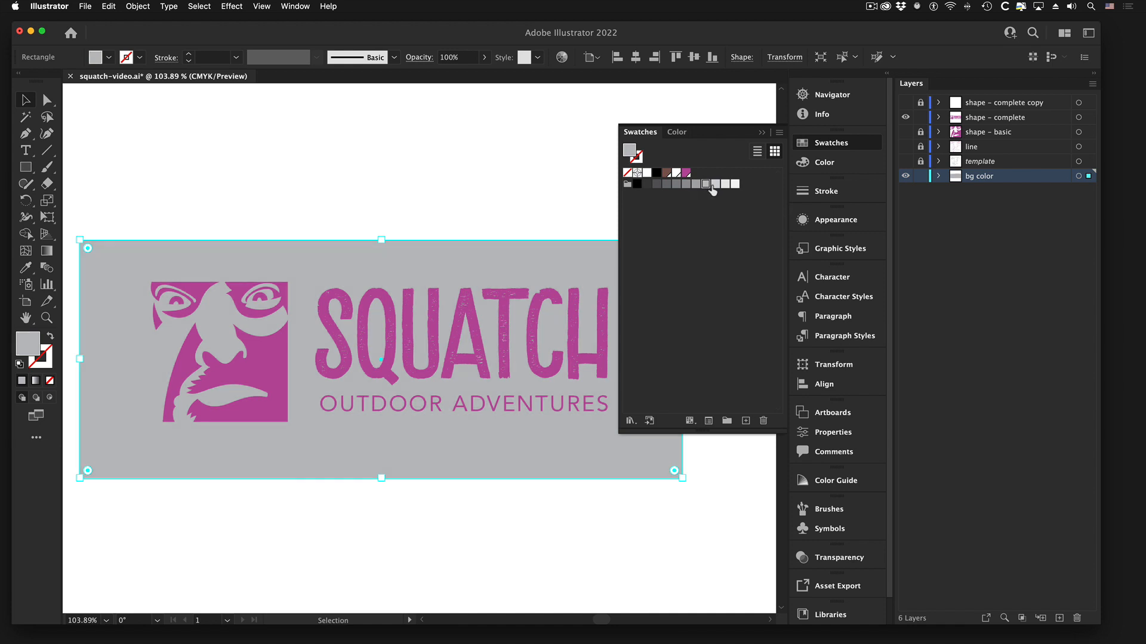
pyautogui.click(716, 184)
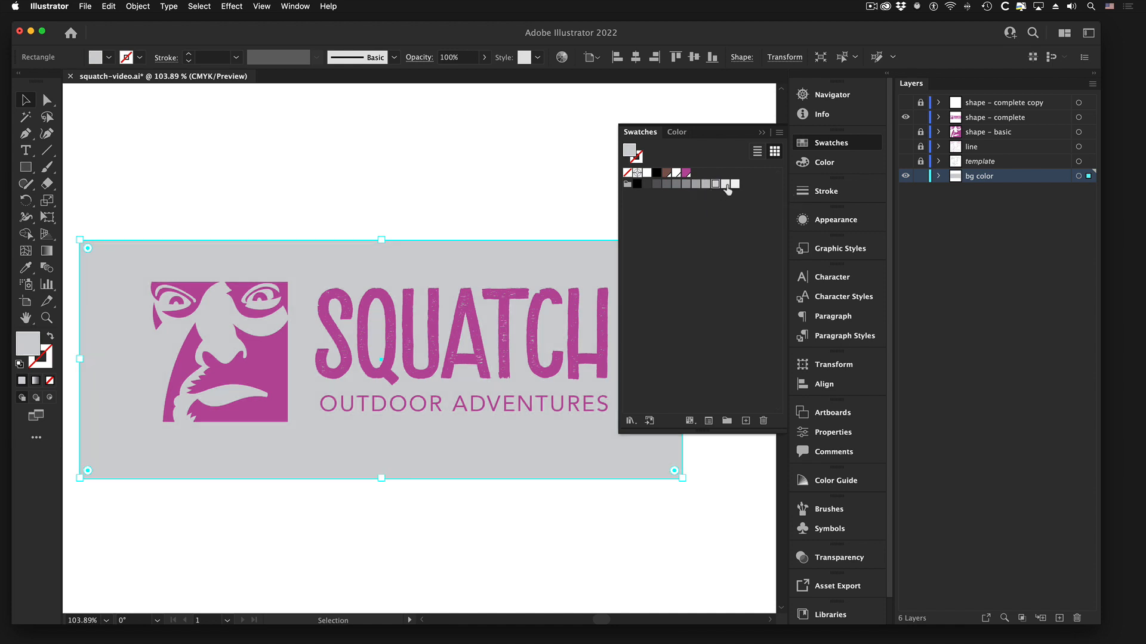
pyautogui.click(725, 184)
pyautogui.click(735, 184)
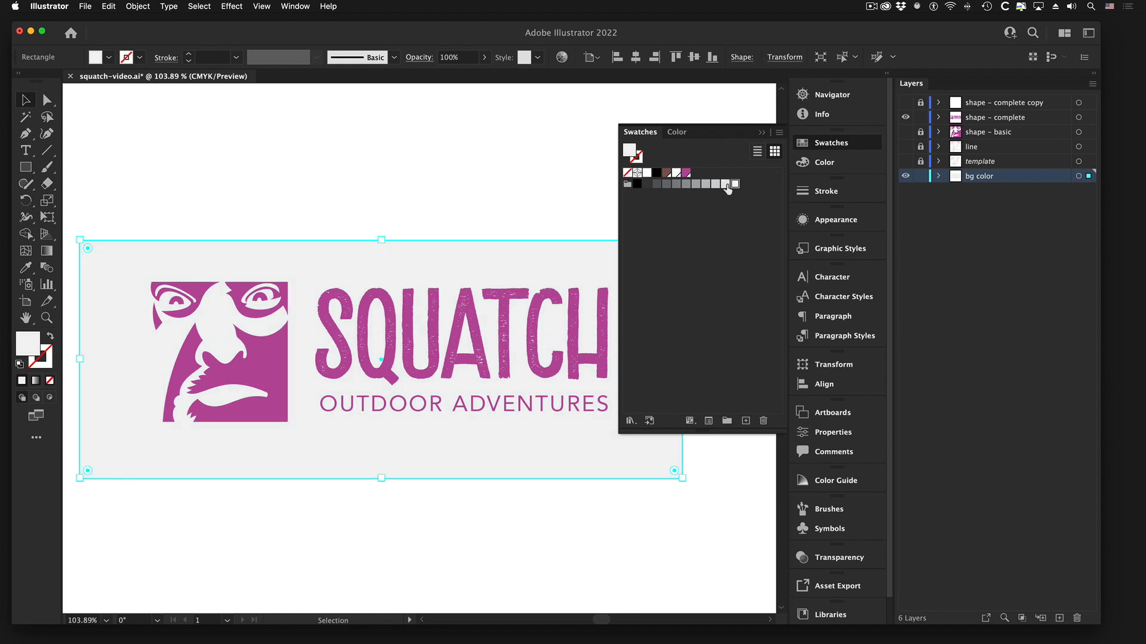
# - Step the background fill through every darker grey to K=90 behind the magenta logo, and return it to the lightest grey
pyautogui.click(725, 184)
pyautogui.click(715, 185)
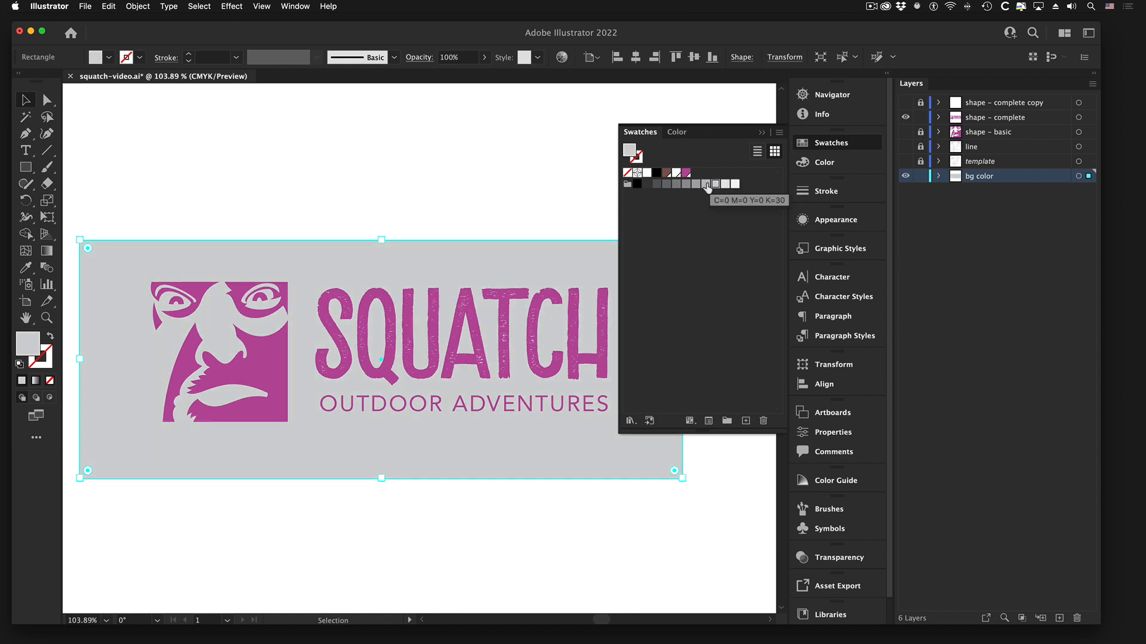
pyautogui.click(706, 185)
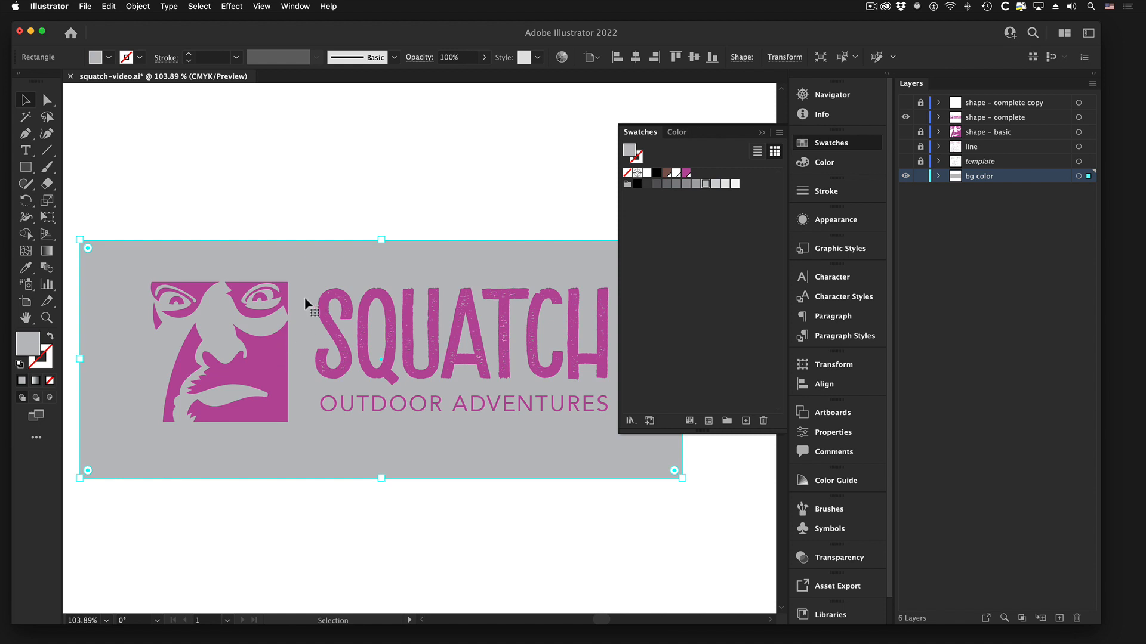
pyautogui.click(696, 184)
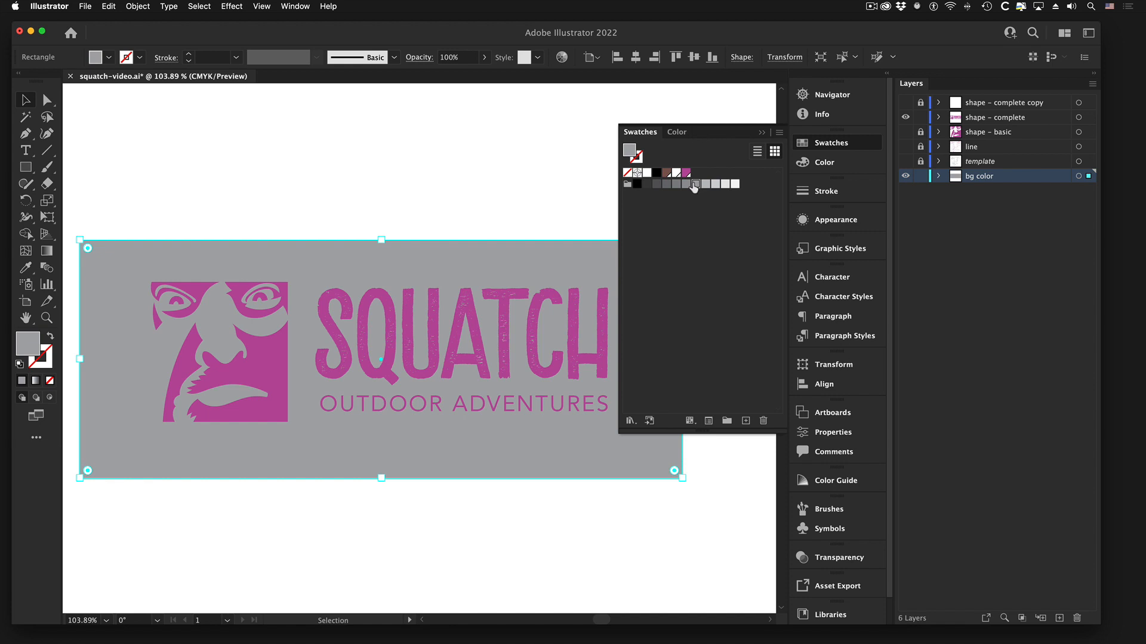
pyautogui.click(687, 185)
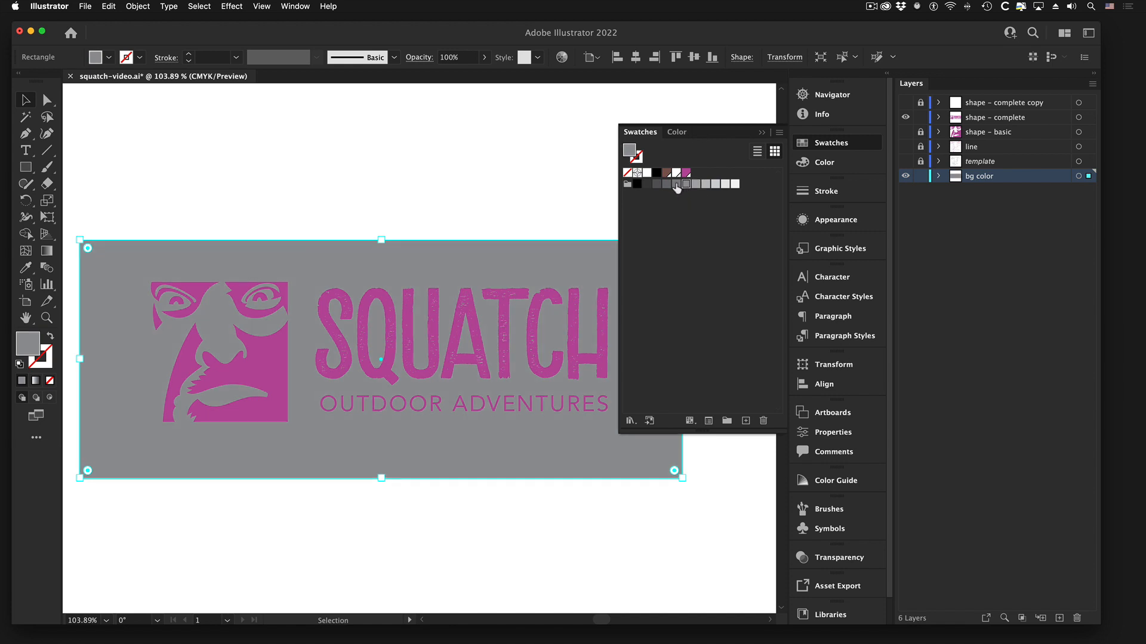
pyautogui.click(677, 185)
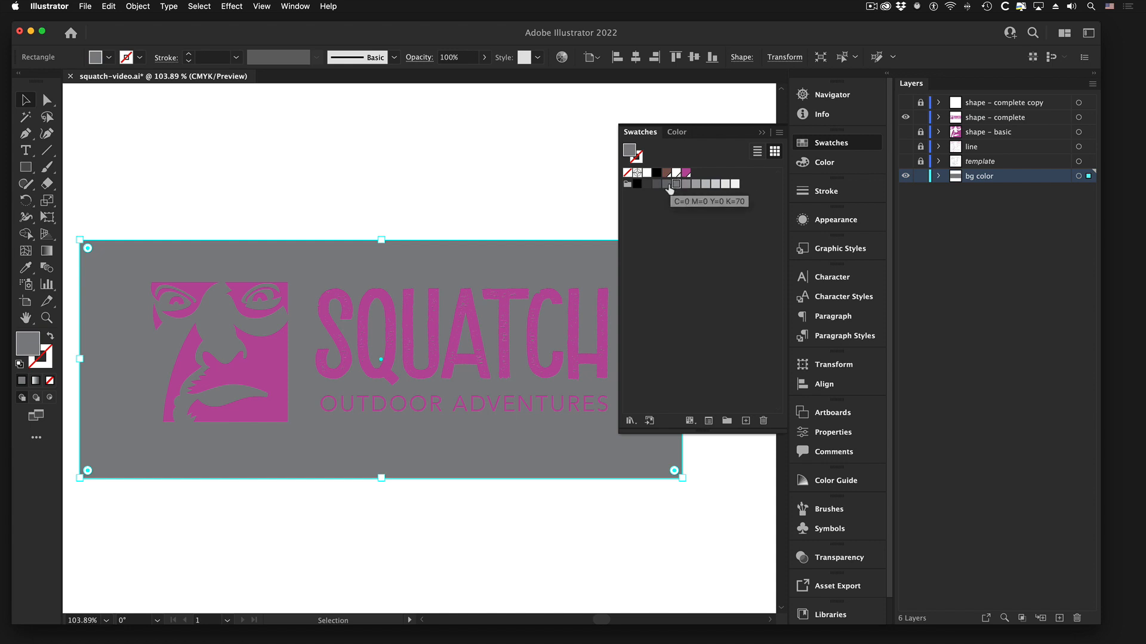
pyautogui.click(667, 185)
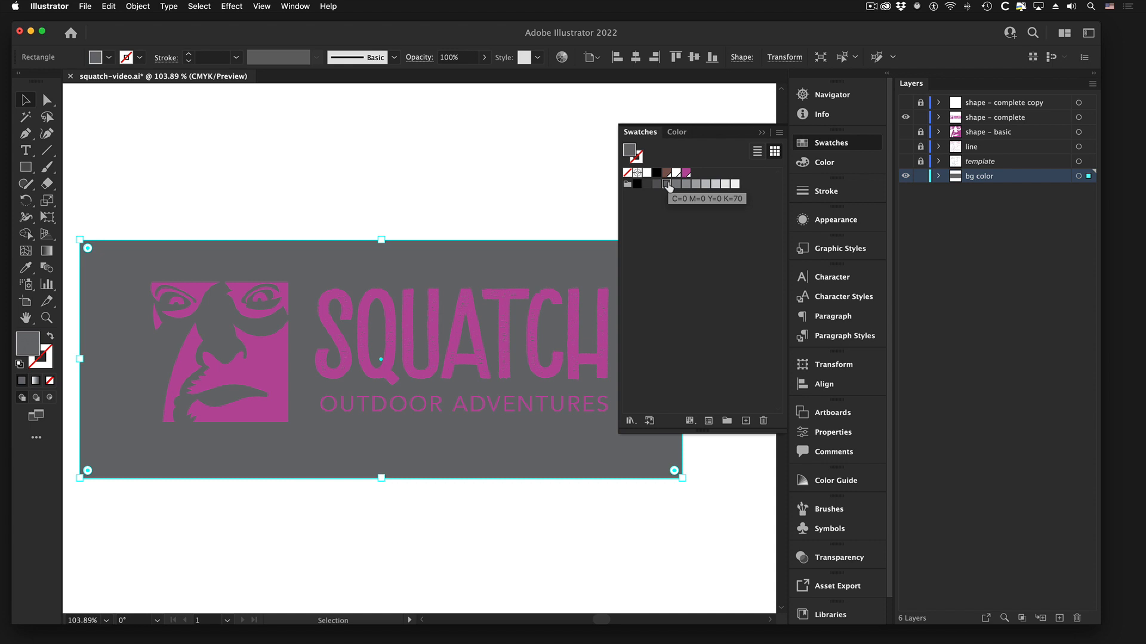
pyautogui.click(657, 185)
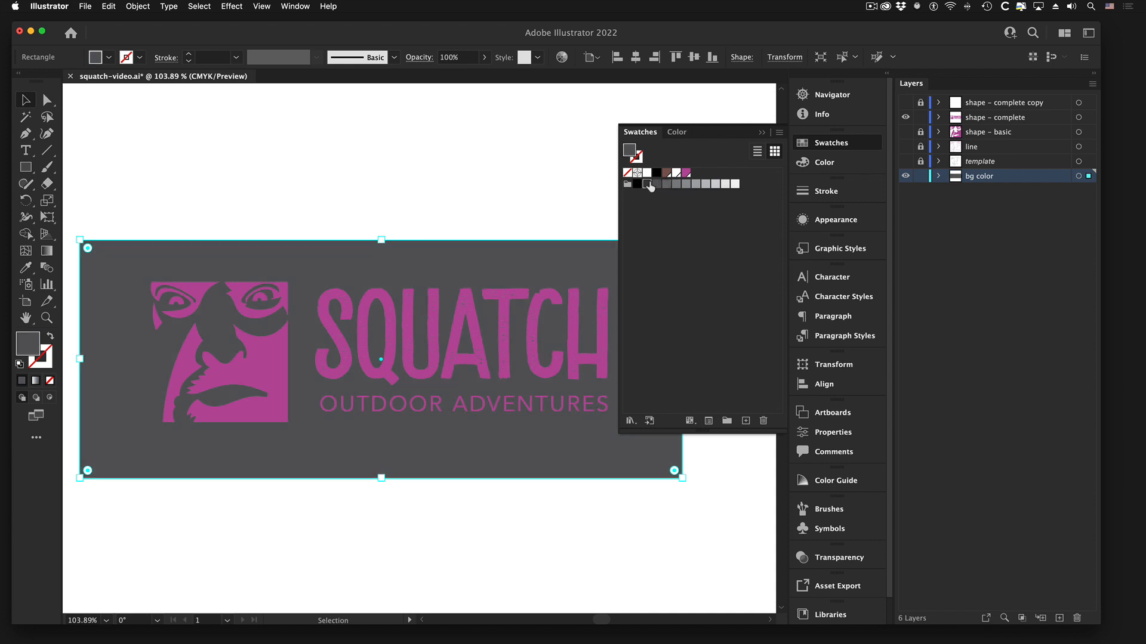
pyautogui.click(648, 185)
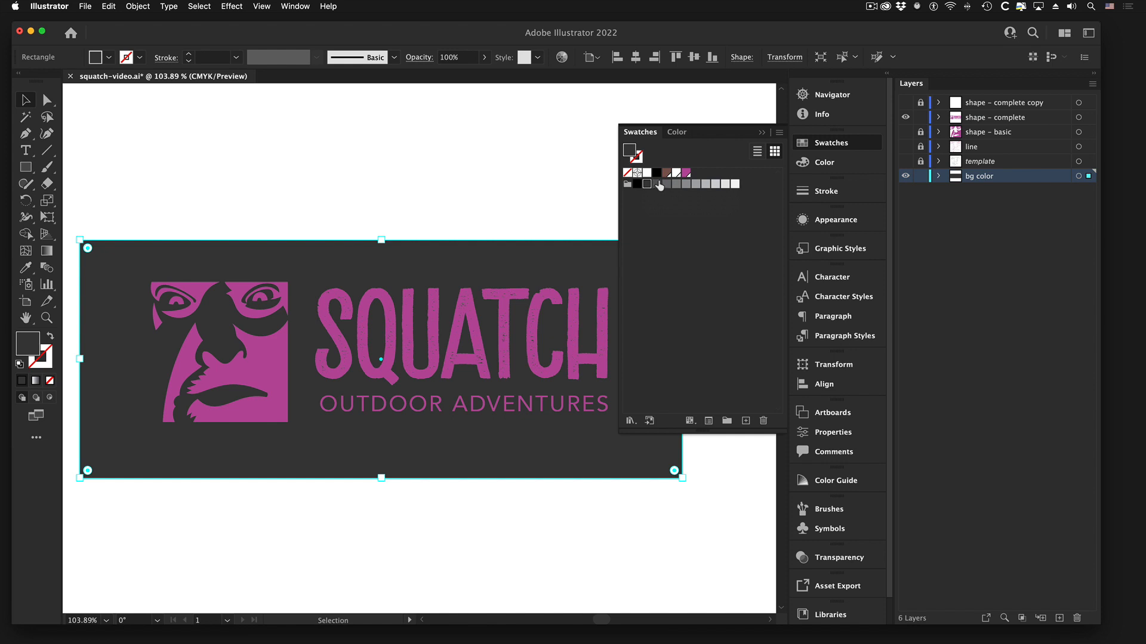
pyautogui.click(735, 184)
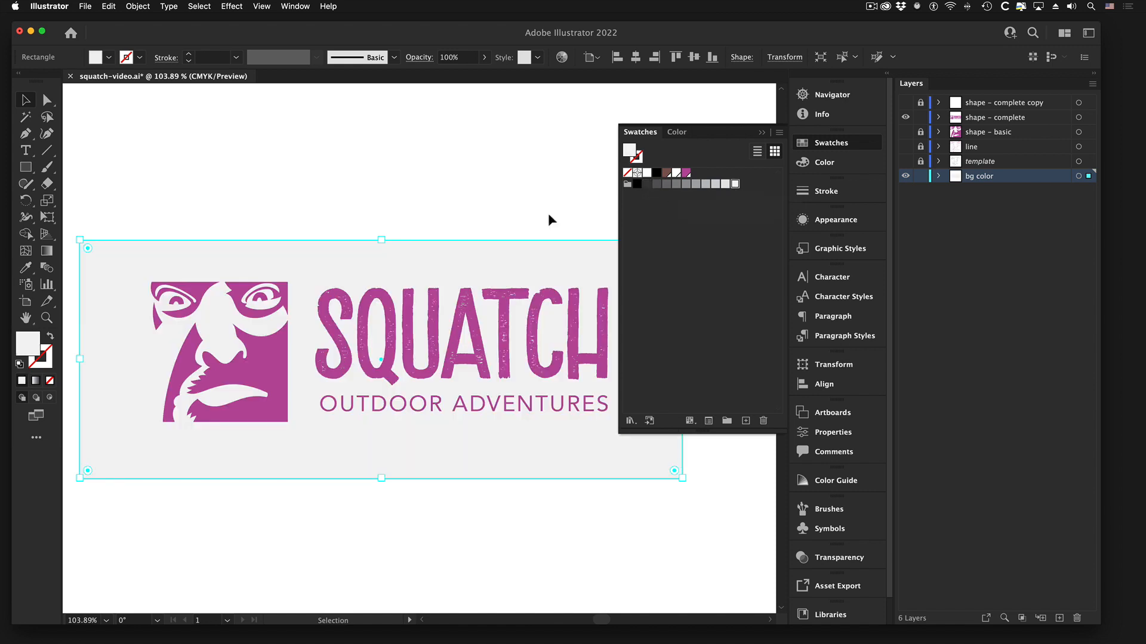
# - Fill the face, the SQUATCH wordmark and the OUTDOOR ADVENTURES tagline with the brown swatch, and deselect them
pyautogui.click(270, 355)
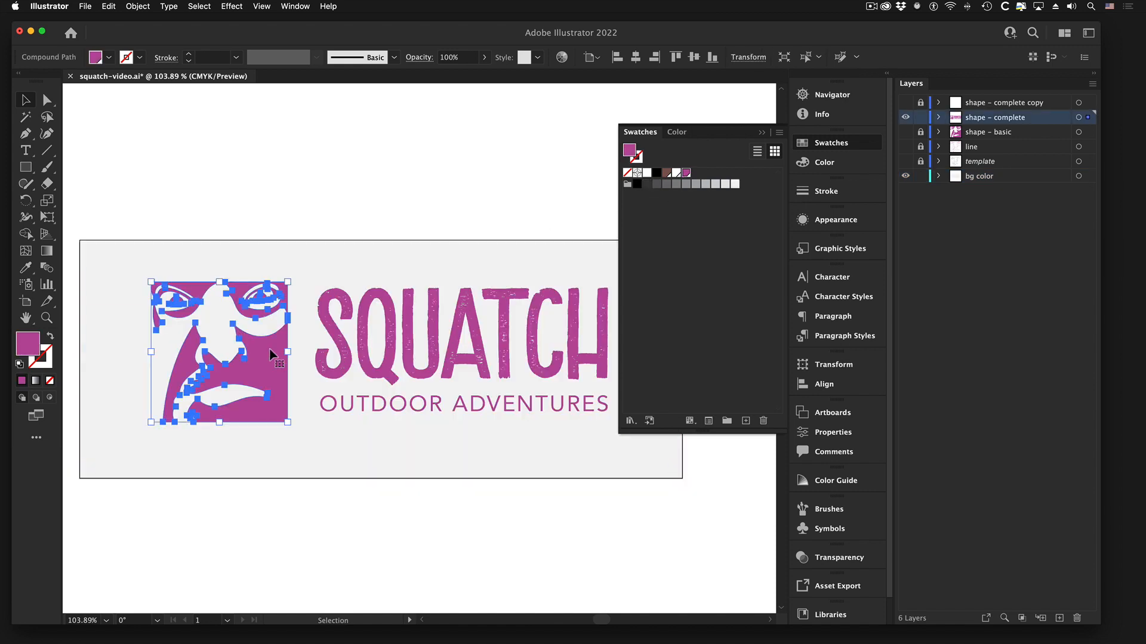
pyautogui.keyDown('shift'); pyautogui.click(398, 345); pyautogui.keyUp('shift')
pyautogui.keyDown('shift'); pyautogui.click(401, 409); pyautogui.keyUp('shift')
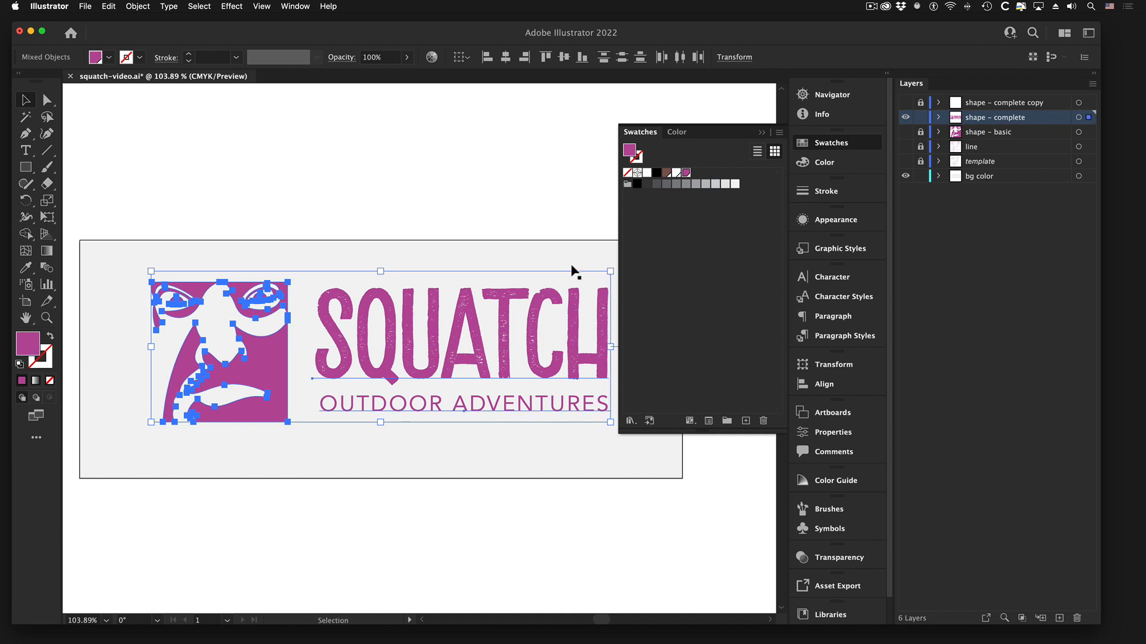
pyautogui.click(667, 172)
pyautogui.click(444, 216)
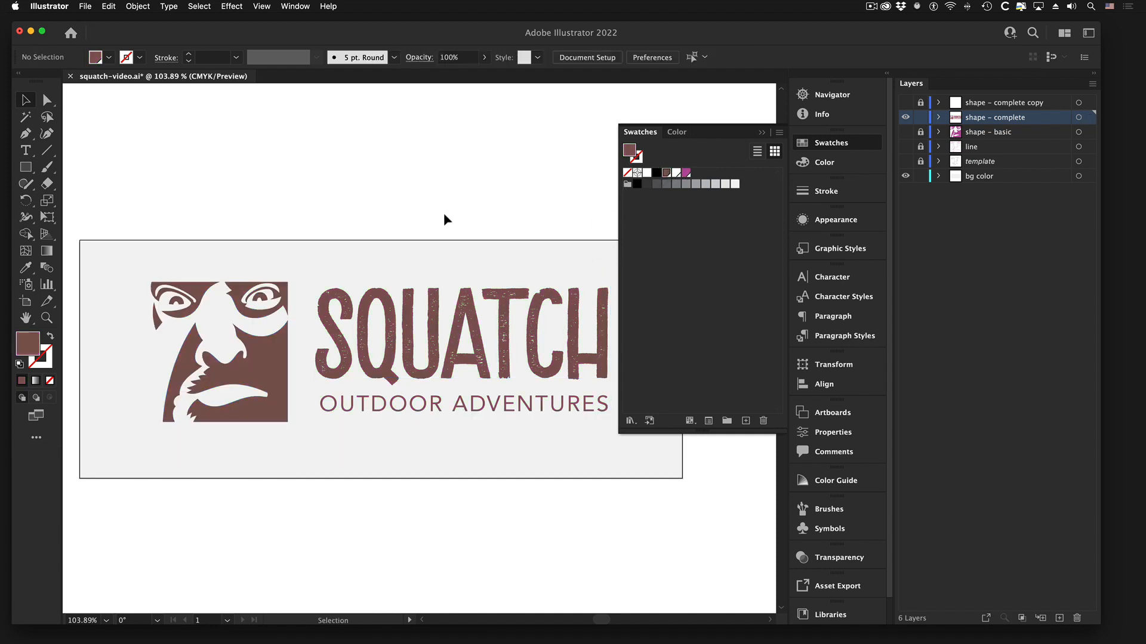
pyautogui.moveTo(411, 477); pyautogui.dragTo(381, 514)
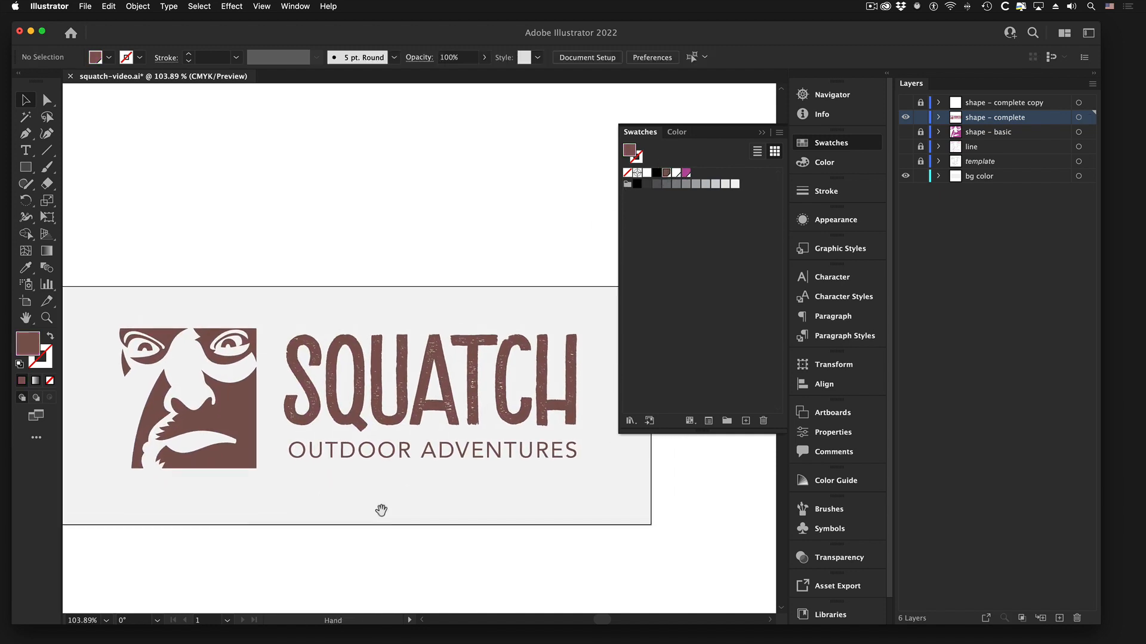